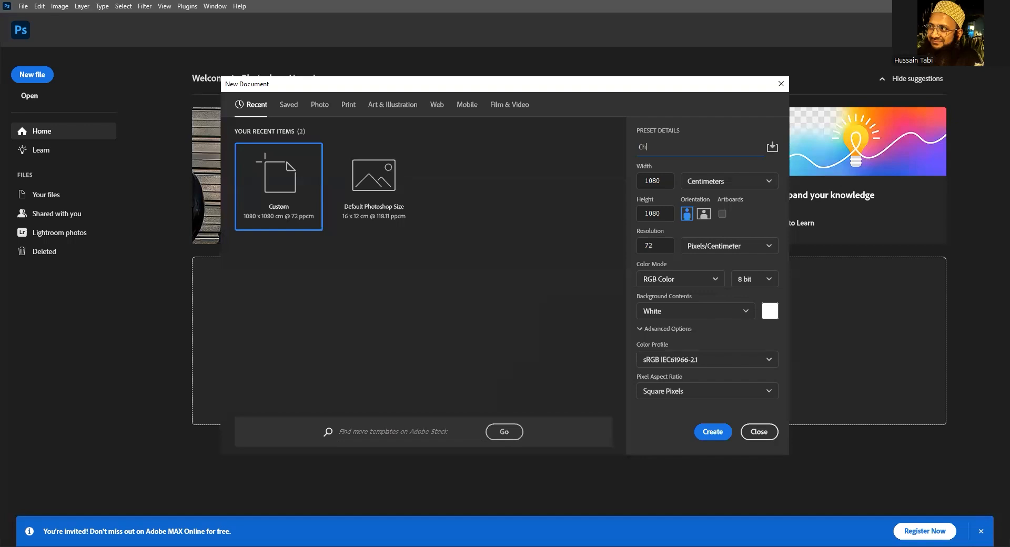
Name the new document Chilli Sauce, set it to 1080 × 1080 pixels, and create it
{"action": "type", "text": "lli Sau"}
{"action": "type", "text": "se"}
{"action": "type", "text": "ce"}
{"action": "left_click", "coordinate": [705, 200]}
{"action": "left_click", "coordinate": [668, 184]}
{"action": "double_click", "coordinate": [668, 183]}
{"action": "type", "text": "1080"}
{"action": "double_click", "coordinate": [666, 214]}
{"action": "type", "text": "1080"}
{"action": "key", "text": "Tab"}
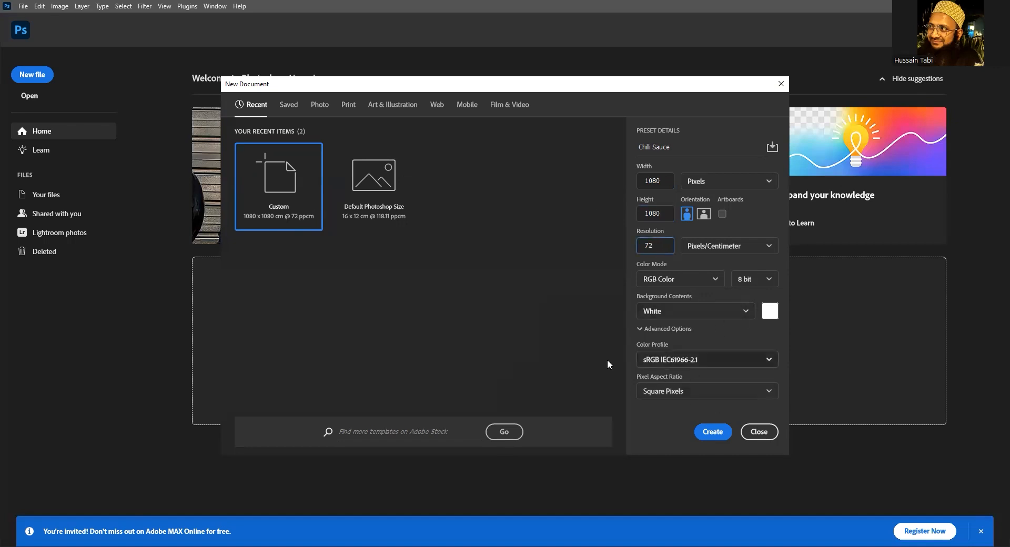
{"action": "left_click", "coordinate": [710, 432]}
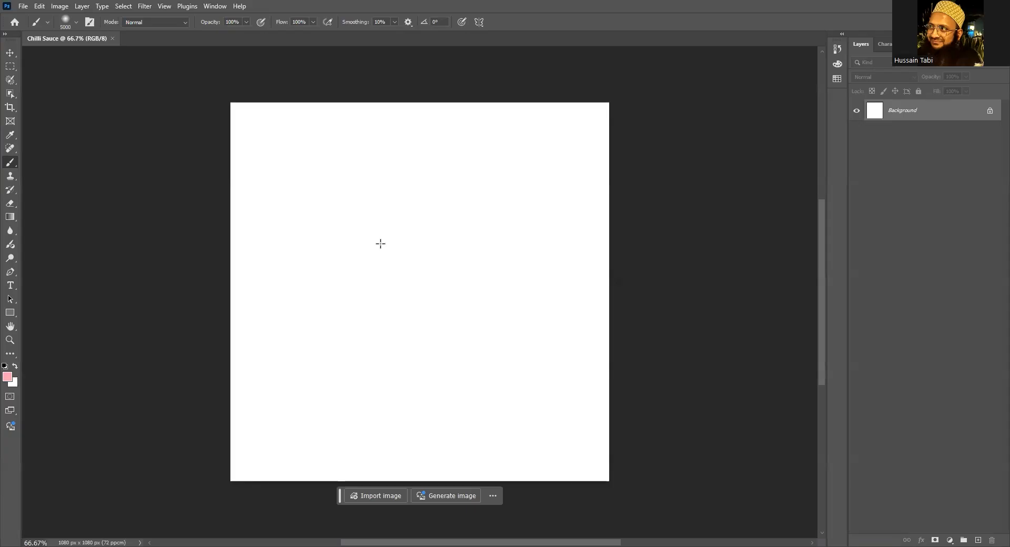
Unlock the background layer and place it inside a new group named Background
{"action": "mouse_move", "coordinate": [491, 271]}
{"action": "left_mouse_down"}
{"action": "mouse_move", "coordinate": [505, 255]}
{"action": "mouse_move", "coordinate": [500, 263]}
{"action": "left_mouse_up"}
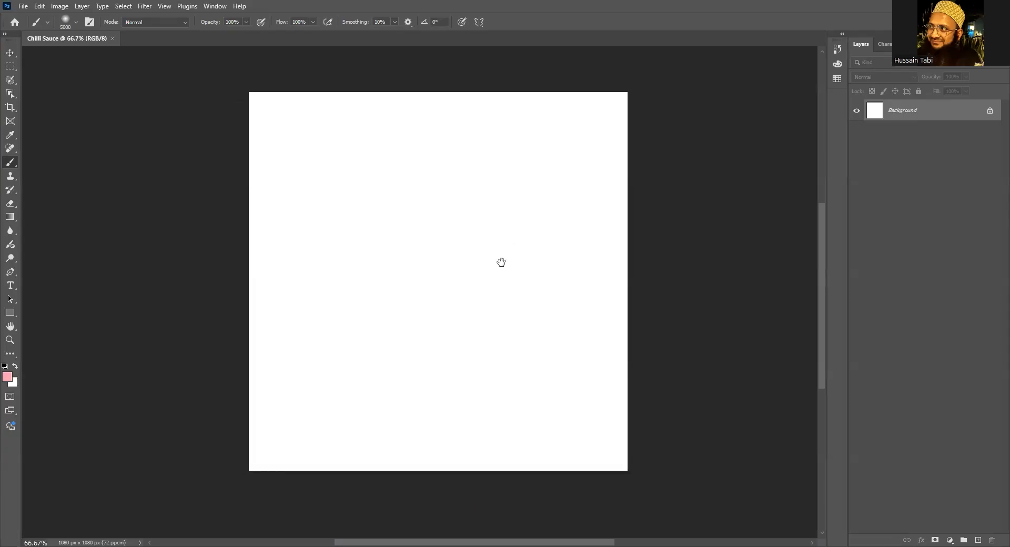
{"action": "left_click", "coordinate": [989, 111]}
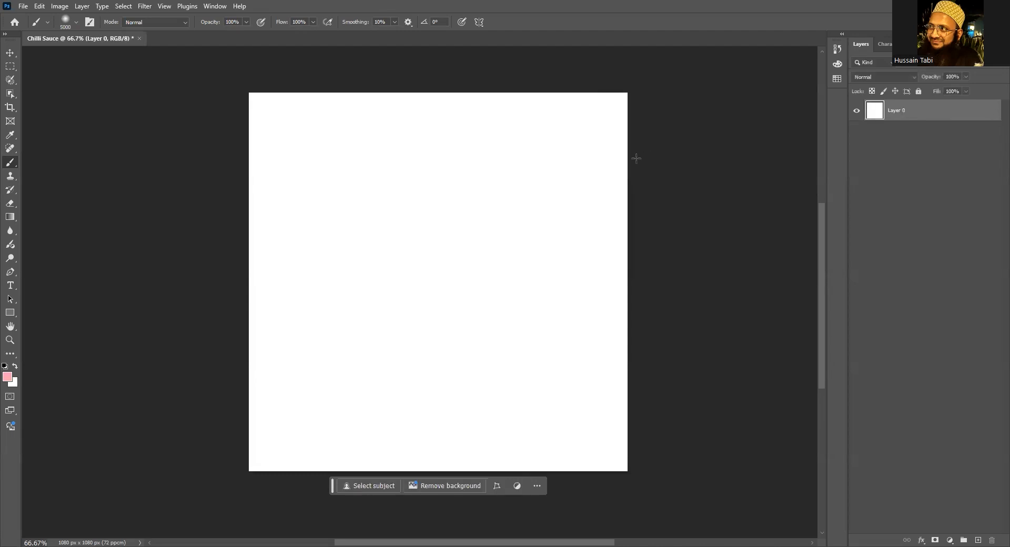
{"action": "left_click", "coordinate": [944, 335]}
{"action": "left_click", "coordinate": [963, 540]}
{"action": "double_click", "coordinate": [893, 106]}
{"action": "type", "text": "B"}
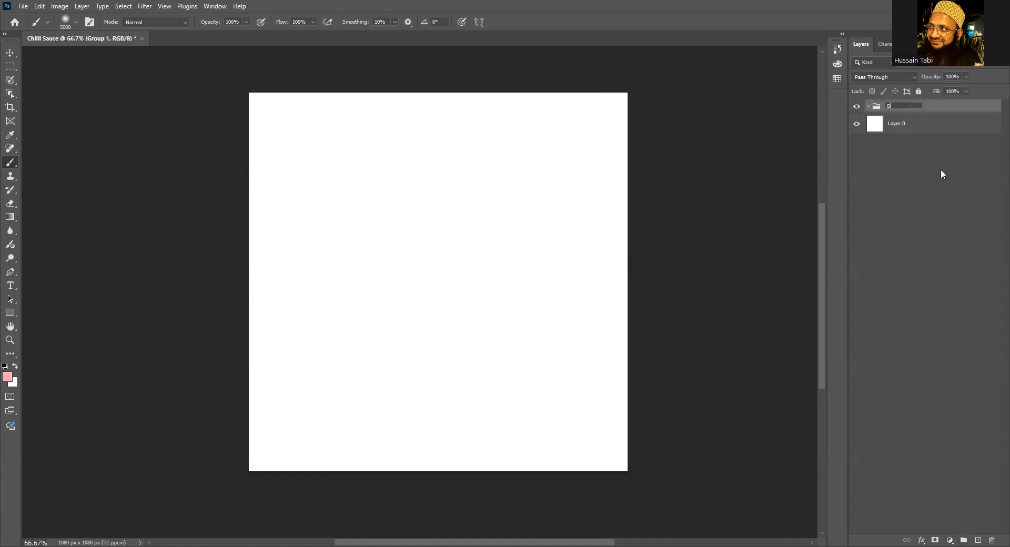
{"action": "type", "text": "ackground"}
{"action": "key", "text": "Return"}
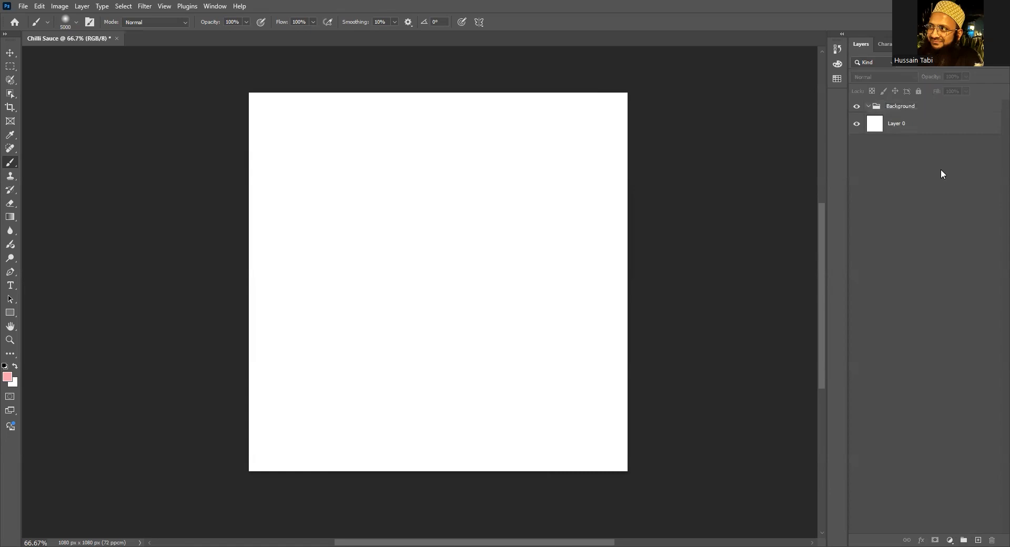
{"action": "left_click", "coordinate": [924, 124]}
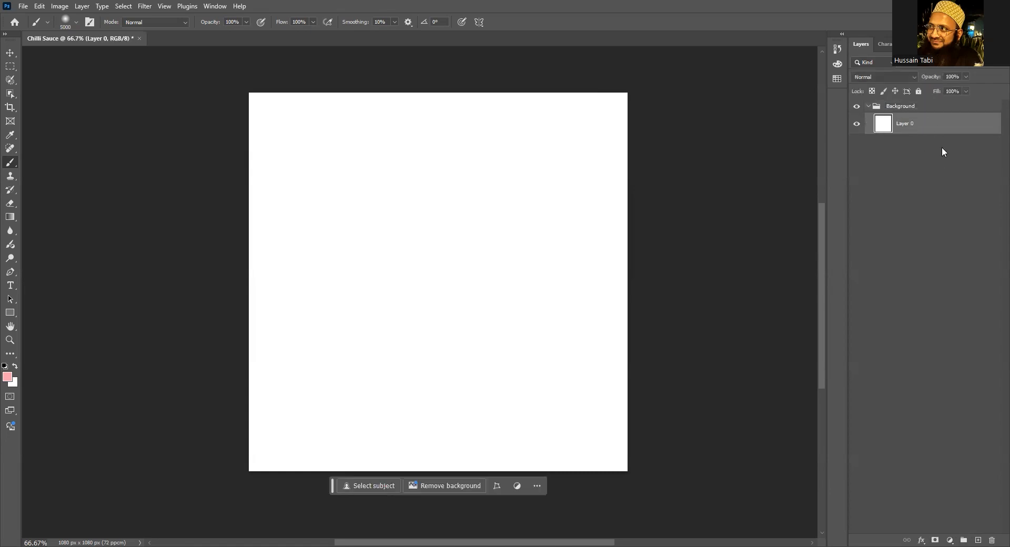
Set the foreground colour to dark red #370000 and fill Layer 0 with it
{"action": "left_click", "coordinate": [7, 379]}
{"action": "left_click_drag", "start_coordinate": [489, 215], "coordinate": [523, 233]}
{"action": "left_click", "coordinate": [610, 122]}
{"action": "key", "text": "alt+BackSpace"}
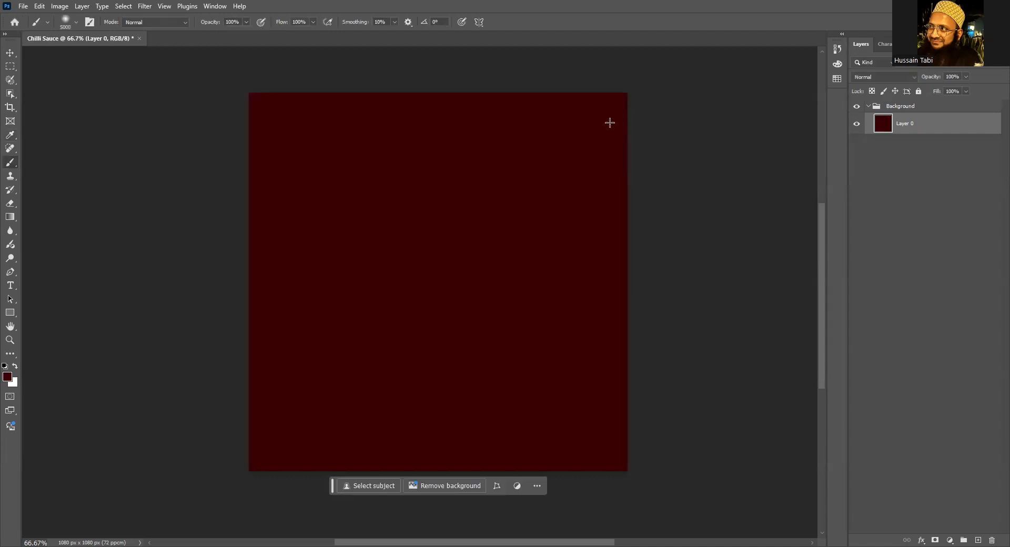
Add an empty layer above the dark red fill and set the soft brush size to 900 pixels
{"action": "left_click", "coordinate": [978, 540]}
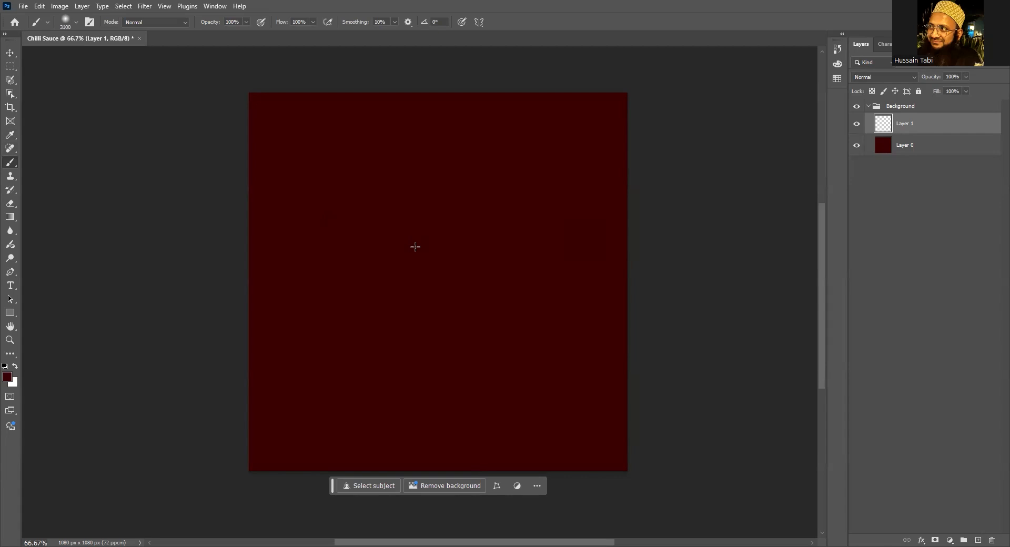
{"action": "key", "text": "bracketleft"}
{"action": "key", "text": "bracketleft"}
{"action": "key", "text": "bracketleft"}
{"action": "key", "text": "bracketleft"}
{"action": "key", "text": "bracketleft"}
{"action": "key", "text": "bracketleft"}
{"action": "key", "text": "bracketleft"}
{"action": "key", "text": "bracketleft"}
{"action": "key", "text": "bracketleft"}
{"action": "key", "text": "bracketleft"}
{"action": "key", "text": "bracketright"}
{"action": "key", "text": "bracketright"}
{"action": "key", "text": "bracketright"}
{"action": "key", "text": "bracketright"}
{"action": "key", "text": "bracketright"}
{"action": "key", "text": "bracketright"}
{"action": "key", "text": "bracketright"}
{"action": "key", "text": "bracketright"}
{"action": "key", "text": "bracketright"}
{"action": "key", "text": "bracketright"}
{"action": "key", "text": "bracketright"}
{"action": "key", "text": "bracketright"}
{"action": "key", "text": "bracketright"}
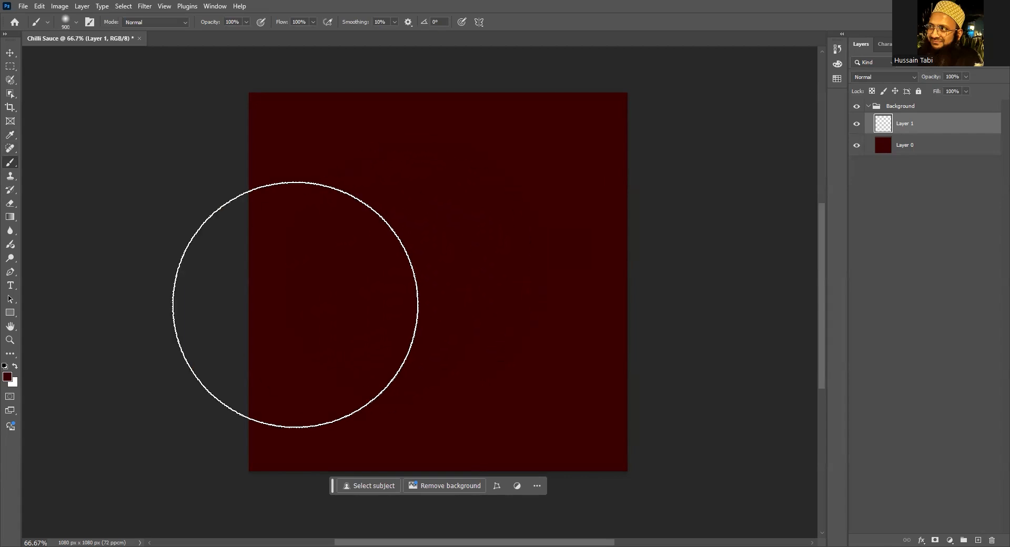
Pick light pink #ffa5a5 and paint one soft brush dab at the centre of the canvas on Layer 1
{"action": "left_click", "coordinate": [8, 377]}
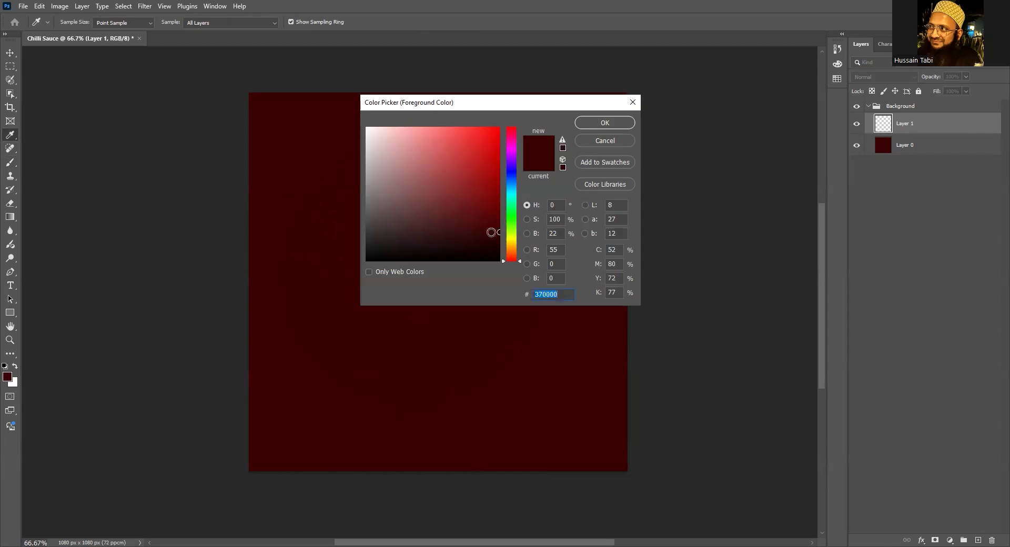
{"action": "left_click_drag", "start_coordinate": [438, 135], "coordinate": [414, 118]}
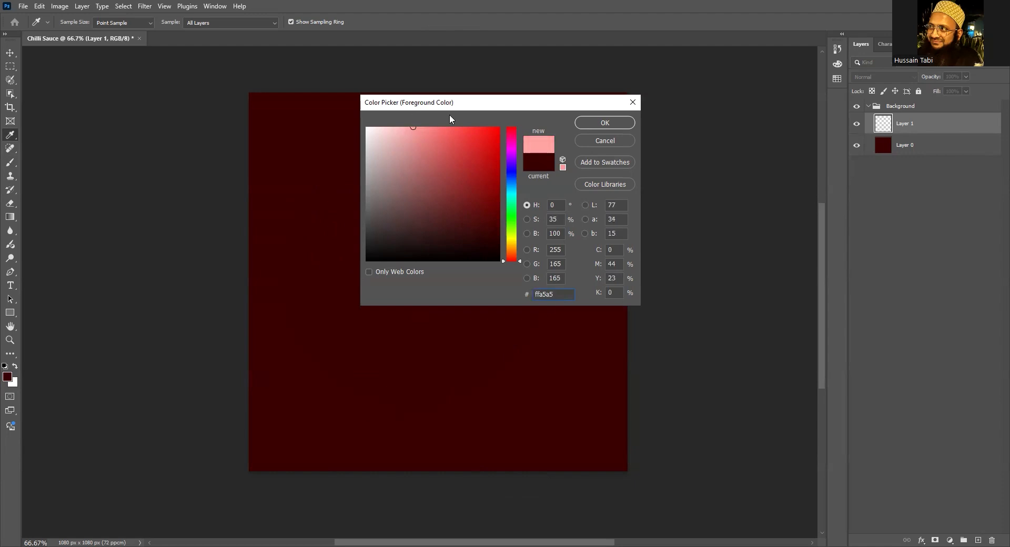
{"action": "left_click", "coordinate": [608, 126]}
{"action": "key", "text": "b"}
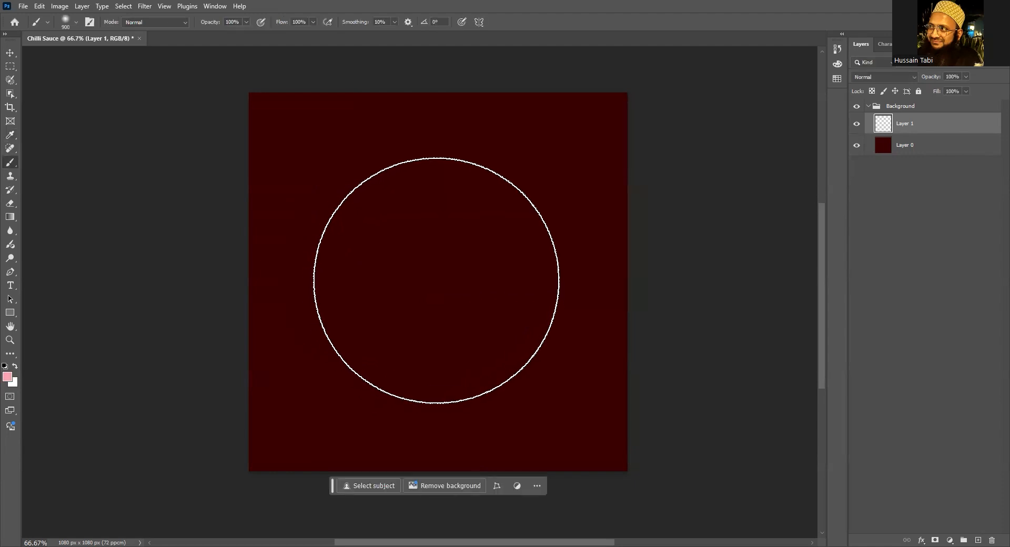
{"action": "left_click", "coordinate": [436, 280]}
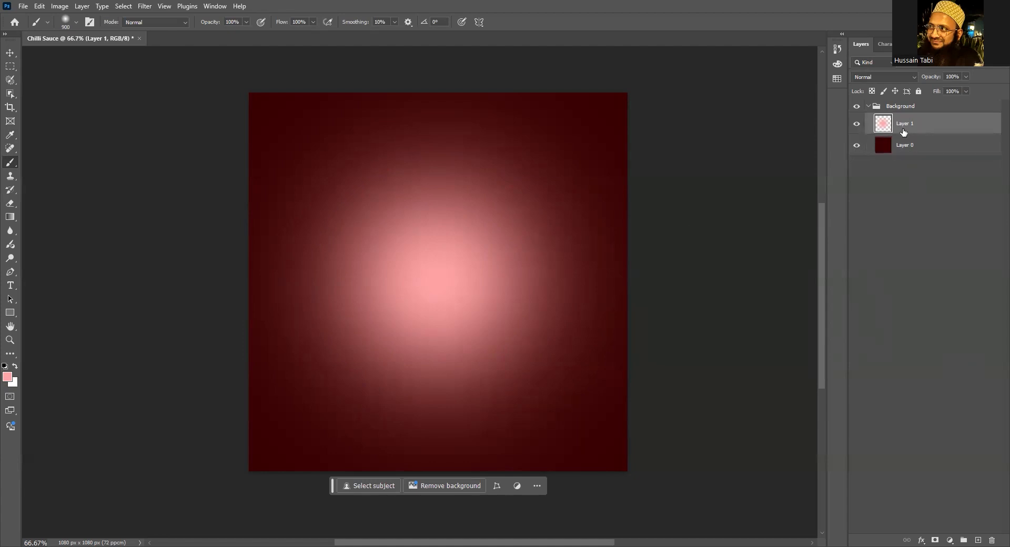
Scale the pink glow on Layer 1 up to about 103% around its centre
{"action": "key", "text": "ctrl+t"}
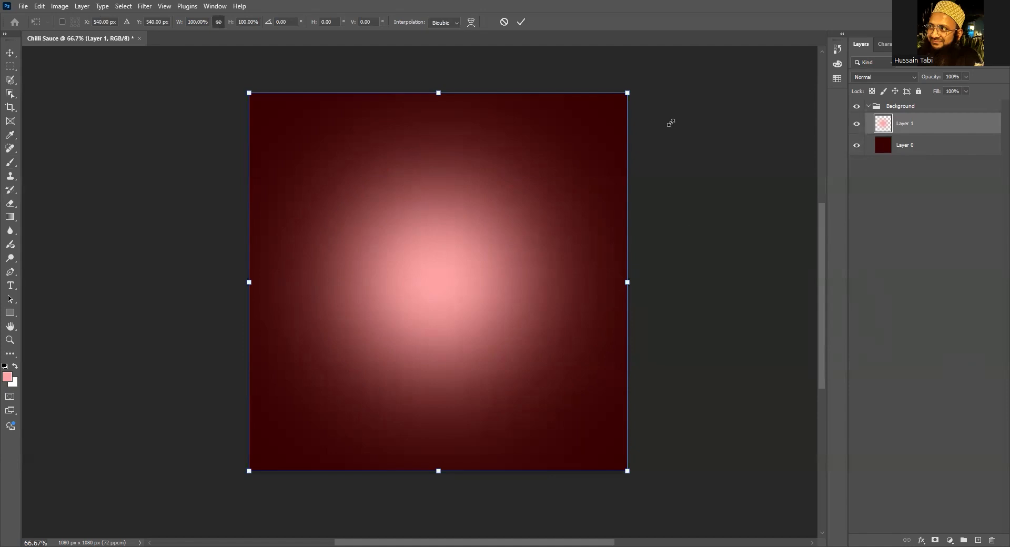
{"action": "left_click_drag", "start_coordinate": [626, 94], "coordinate": [668, 126]}
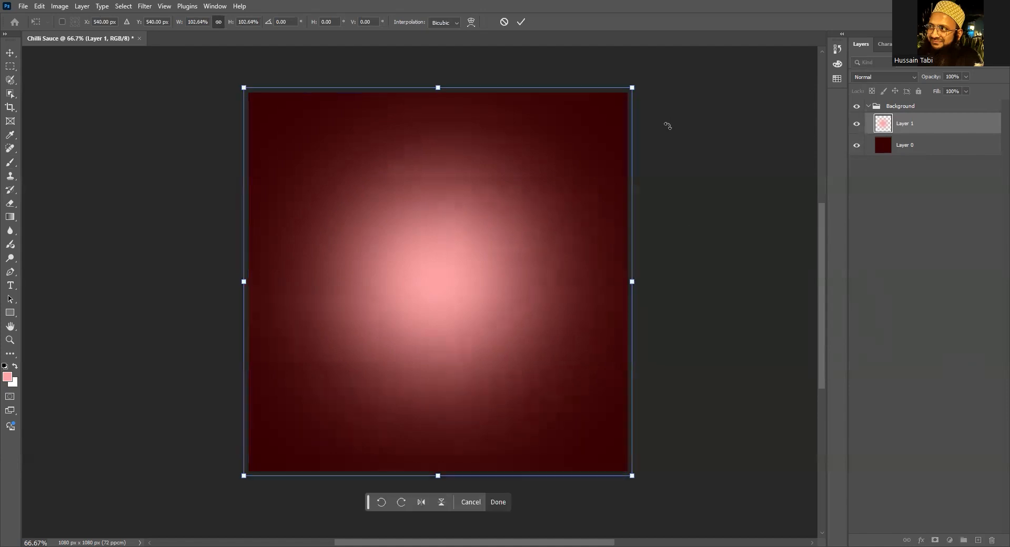
{"action": "key", "text": "b"}
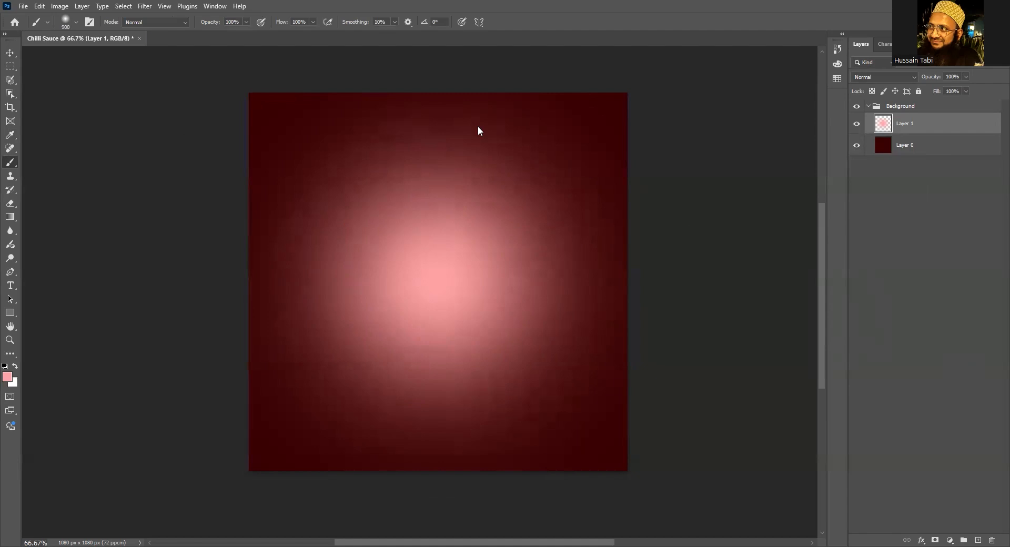
Paint one soft white dab with a 600-pixel brush over the pink glow on a new layer
{"action": "left_click", "coordinate": [366, 127]}
{"action": "left_click", "coordinate": [593, 126]}
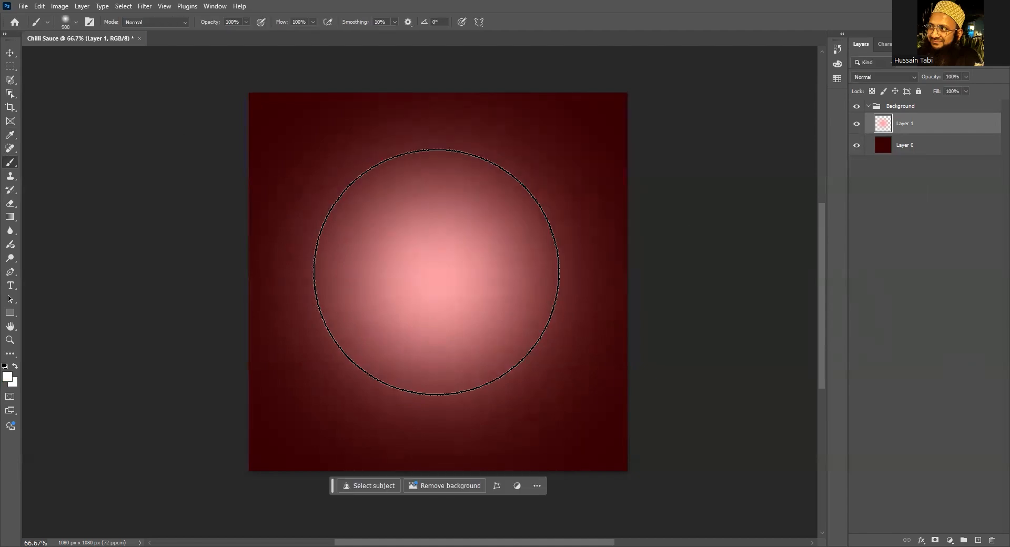
{"action": "key", "text": "bracketleft"}
{"action": "key", "text": "bracketleft"}
{"action": "key", "text": "bracketleft"}
{"action": "key", "text": "bracketleft"}
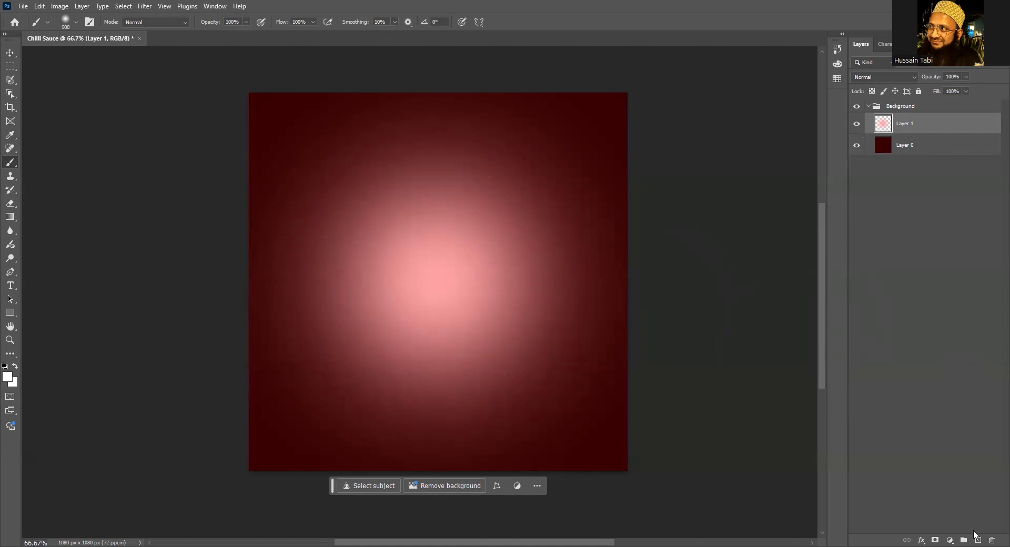
{"action": "left_click", "coordinate": [978, 540]}
{"action": "key", "text": "bracketright"}
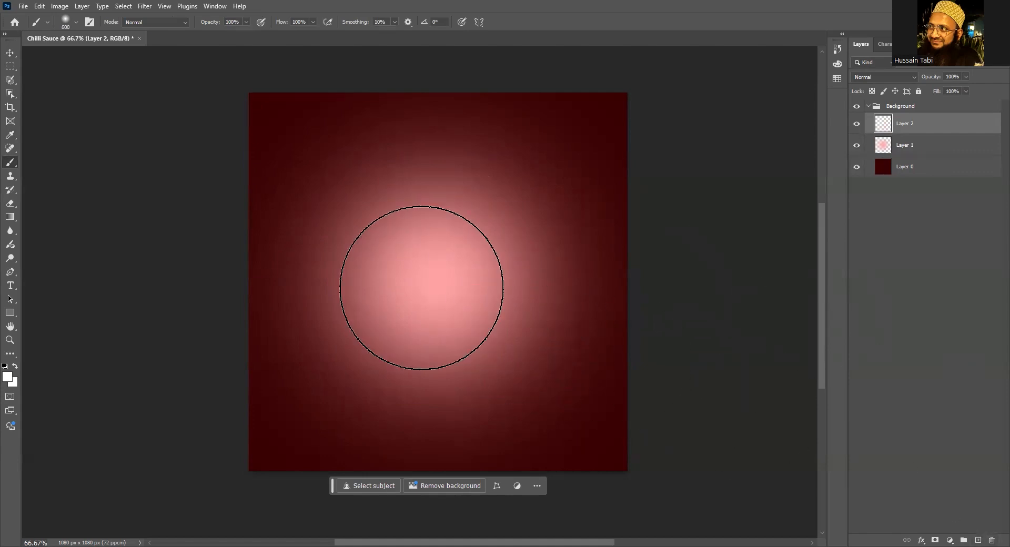
{"action": "left_click", "coordinate": [427, 288]}
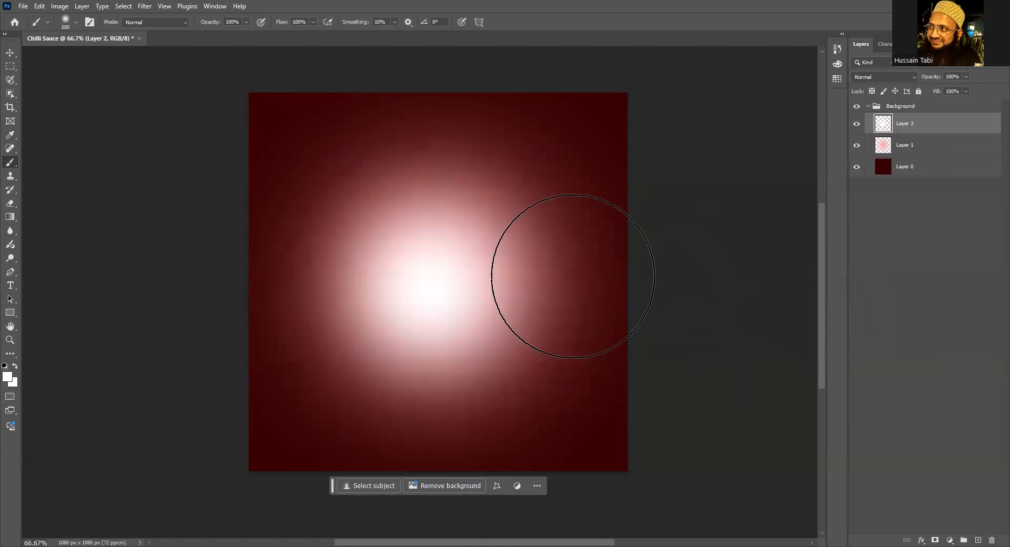
Scale the white glow on Layer 2 down to about 65% around its centre
{"action": "key", "text": "ctrl+t"}
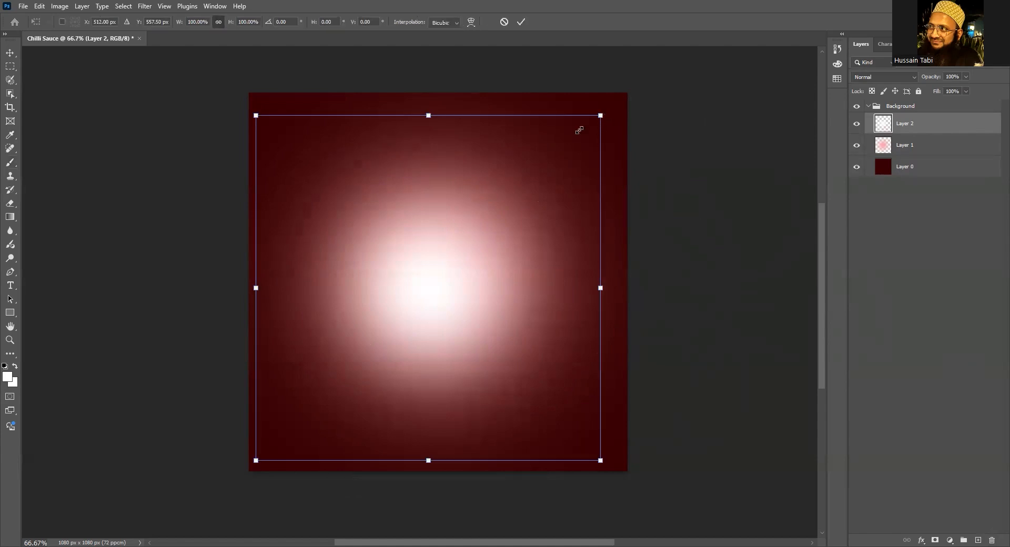
{"action": "left_click_drag", "start_coordinate": [543, 148], "coordinate": [529, 162]}
{"action": "key", "text": "b"}
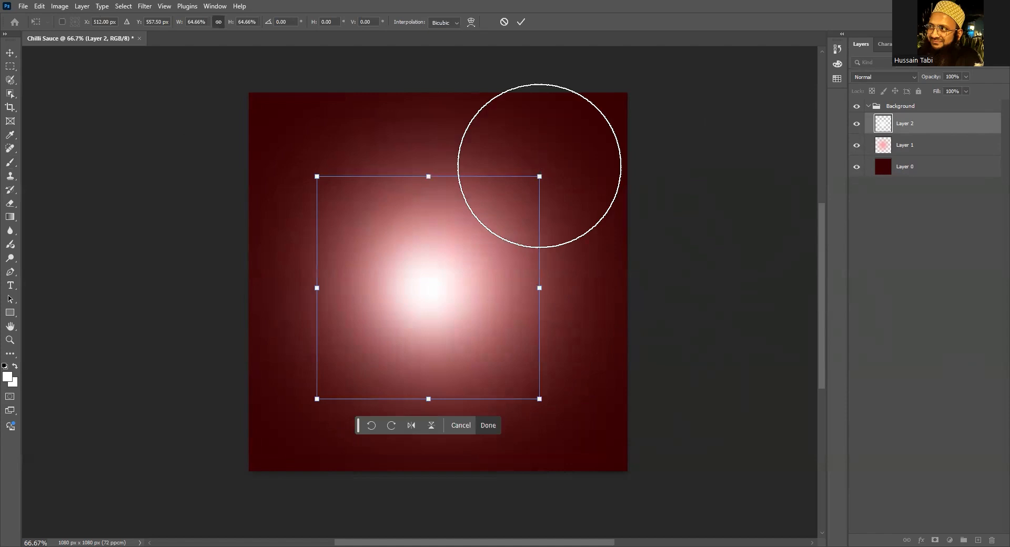
{"action": "left_click", "coordinate": [10, 53]}
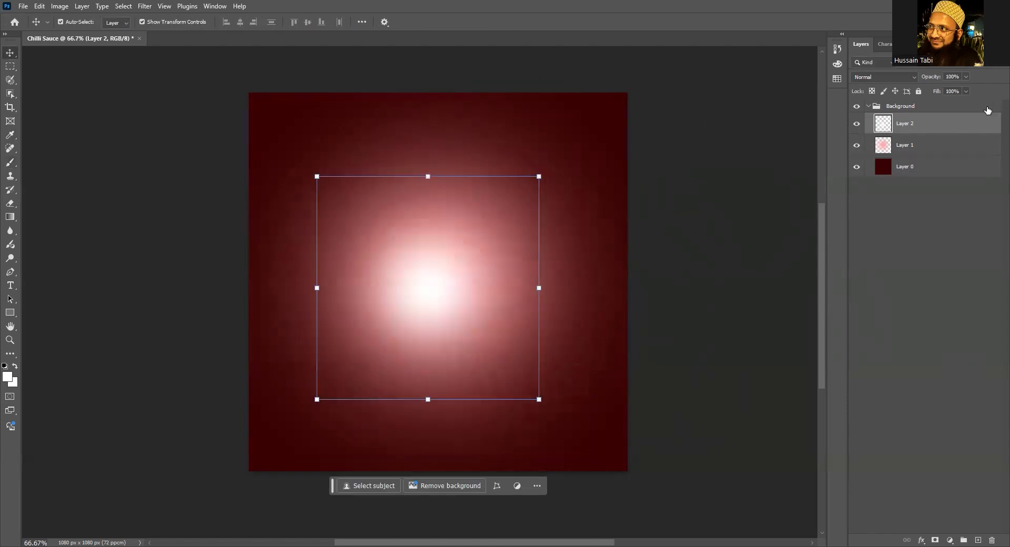
Lower the opacity of the white glow layer to 74% and deselect the layer
{"action": "left_click", "coordinate": [965, 77]}
{"action": "mouse_move", "coordinate": [958, 92]}
{"action": "left_mouse_down"}
{"action": "mouse_move", "coordinate": [939, 93]}
{"action": "mouse_move", "coordinate": [955, 92]}
{"action": "left_mouse_up"}
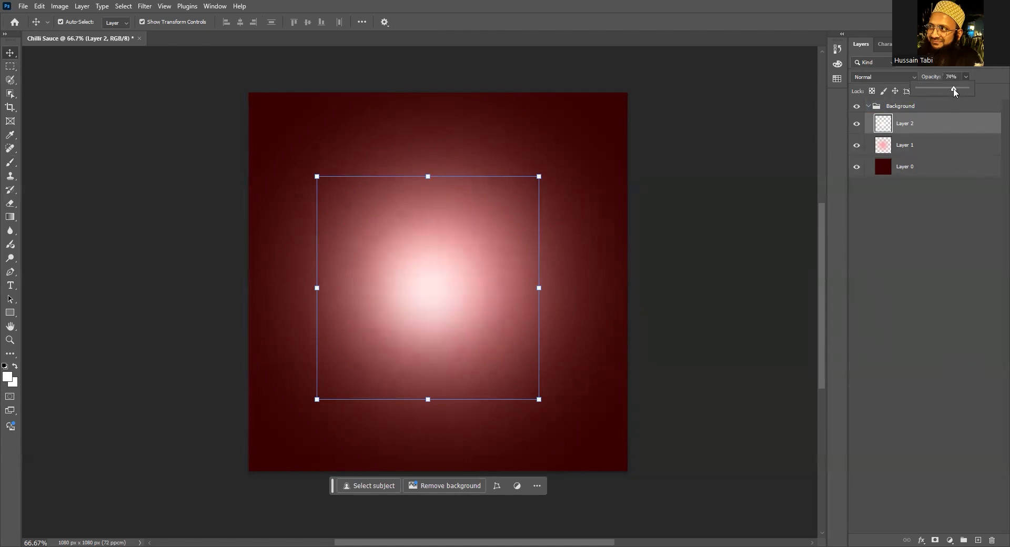
{"action": "left_click", "coordinate": [939, 225]}
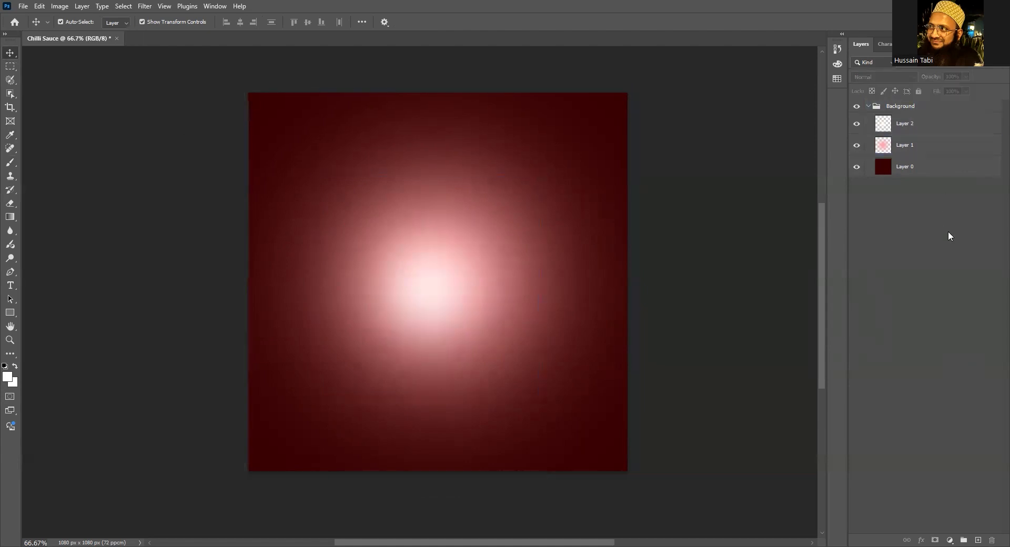
{"action": "mouse_move", "coordinate": [595, 291]}
{"action": "left_mouse_down"}
{"action": "mouse_move", "coordinate": [611, 266]}
{"action": "mouse_move", "coordinate": [587, 291]}
{"action": "mouse_move", "coordinate": [595, 301]}
{"action": "left_mouse_up"}
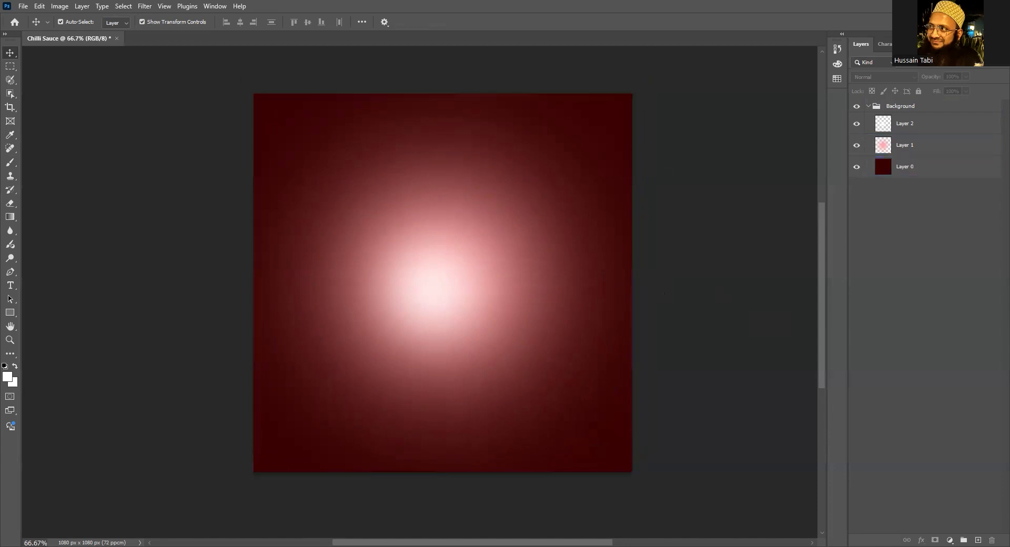
Switch to the Redd Chilli Sause_Part 02 folder, open Product.jpg in Photoshop, and inspect the jar
{"action": "key", "text": "alt+Tab"}
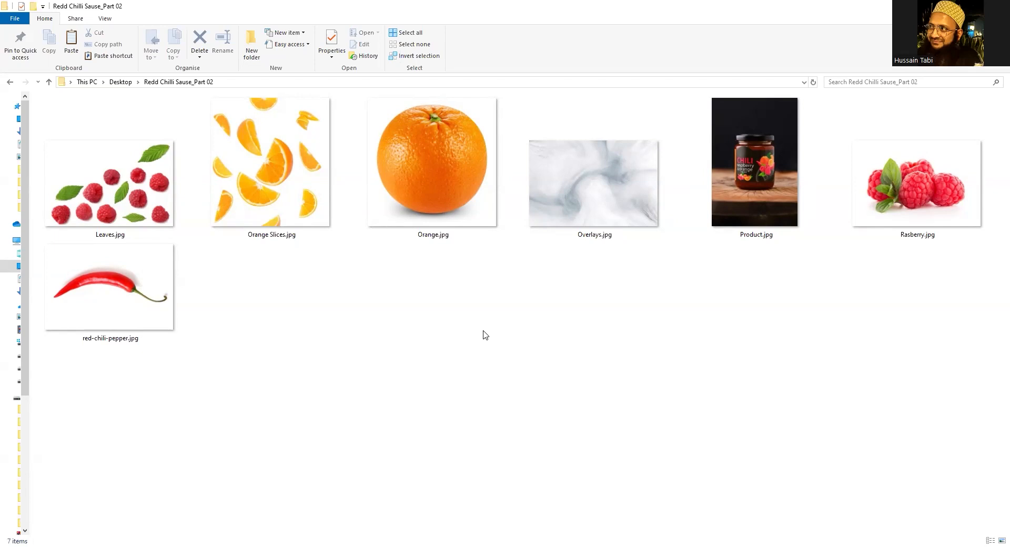
{"action": "left_click", "coordinate": [765, 165]}
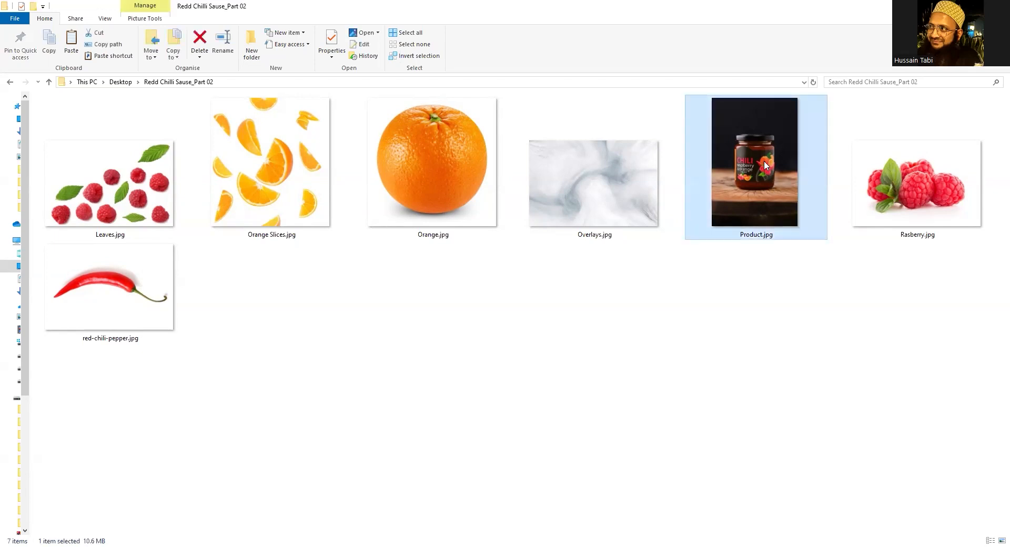
{"action": "mouse_move", "coordinate": [769, 155]}
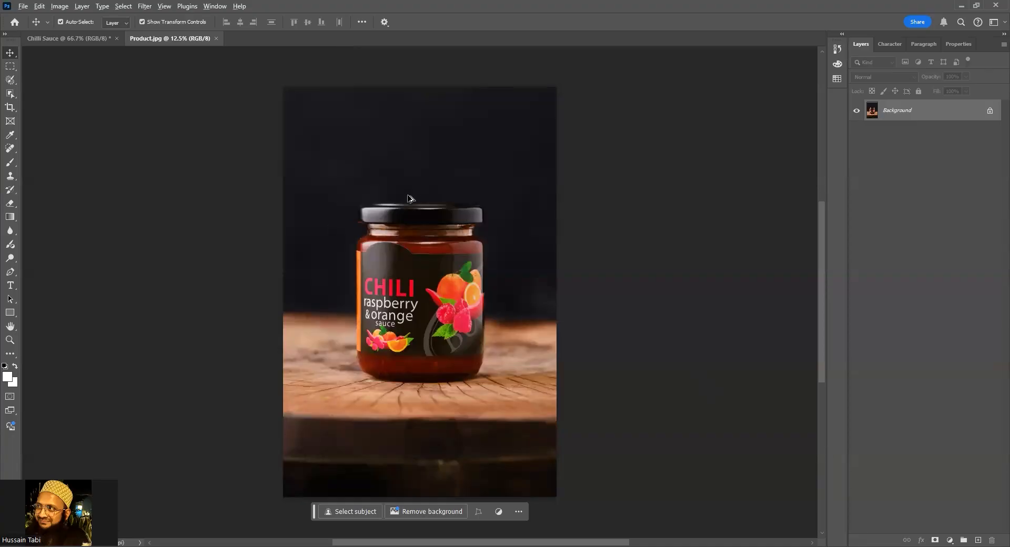
{"action": "scroll", "coordinate": [386, 202], "scroll_direction": "up", "scroll_amount": 5}
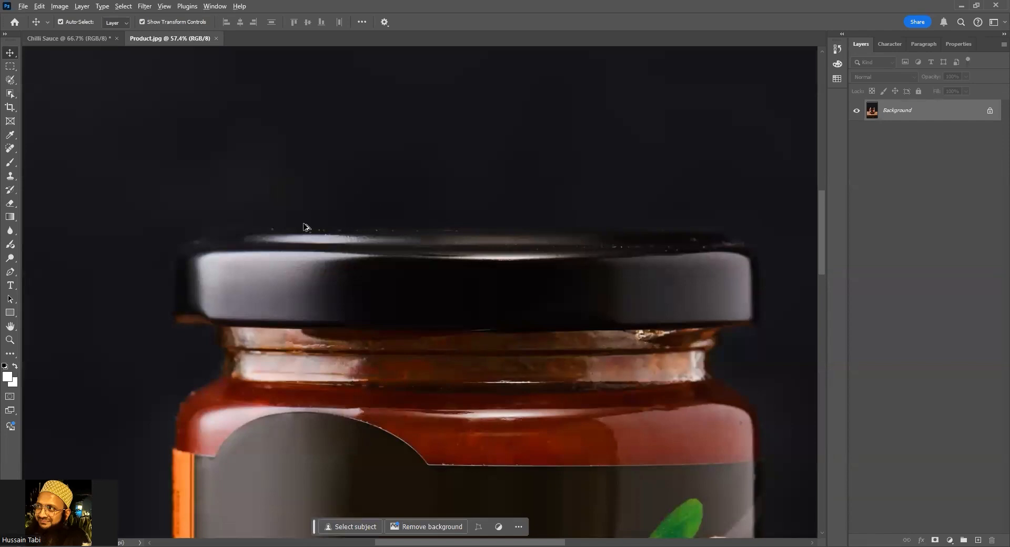
{"action": "scroll", "coordinate": [306, 227], "scroll_direction": "down", "scroll_amount": 5}
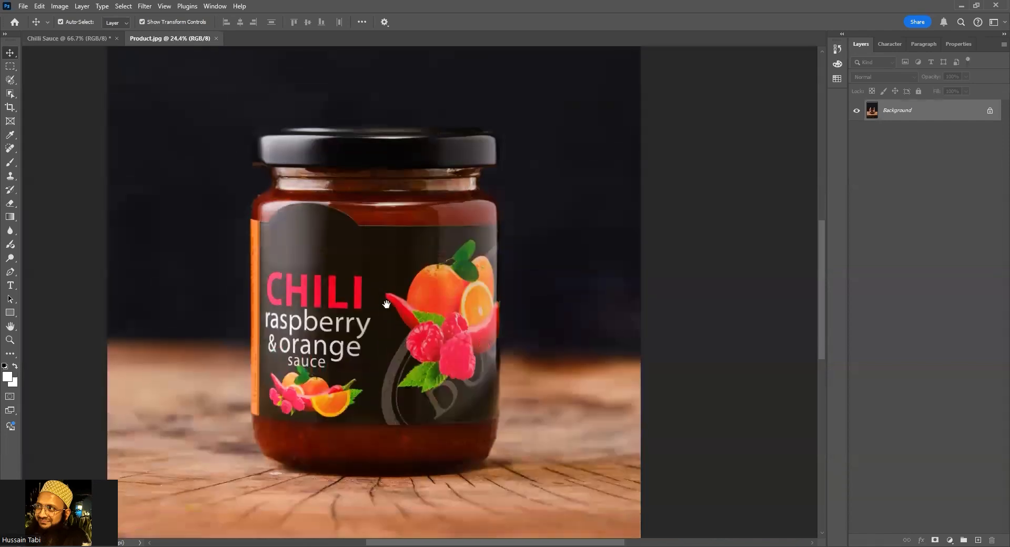
{"action": "left_click_drag", "start_coordinate": [429, 280], "coordinate": [472, 282]}
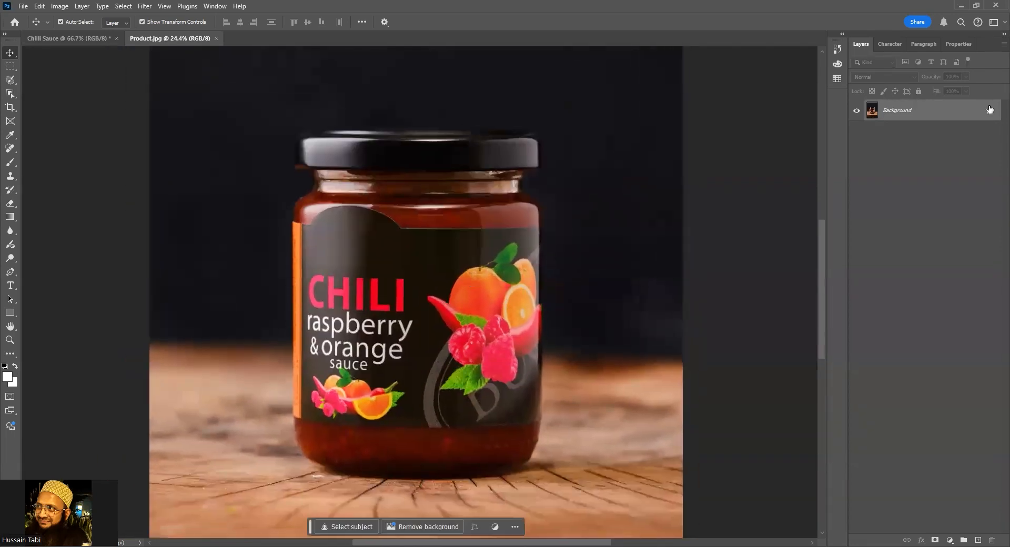
Unlock the jar photo's background layer and add a Brightness/Contrast adjustment with brightness 92
{"action": "left_click", "coordinate": [989, 109]}
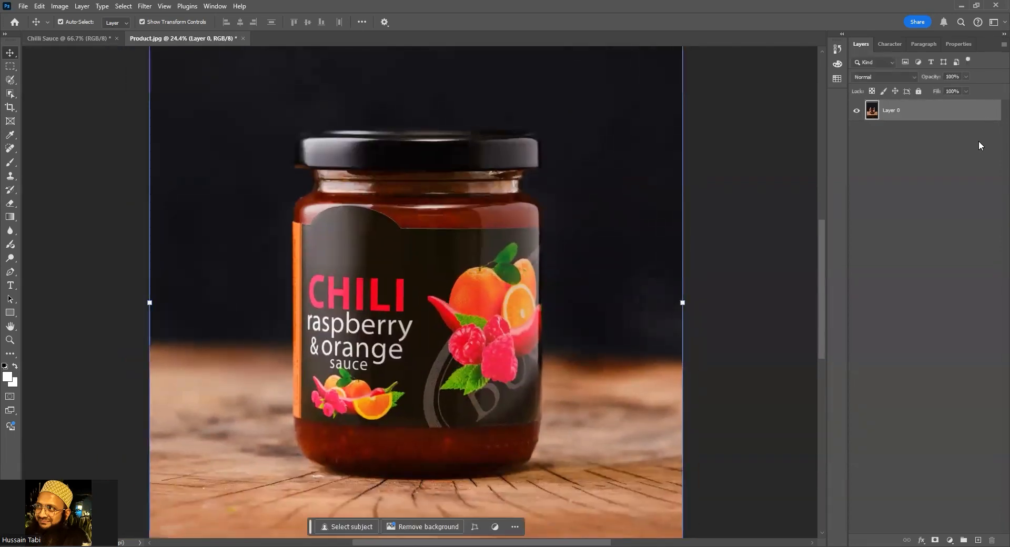
{"action": "left_click", "coordinate": [949, 540]}
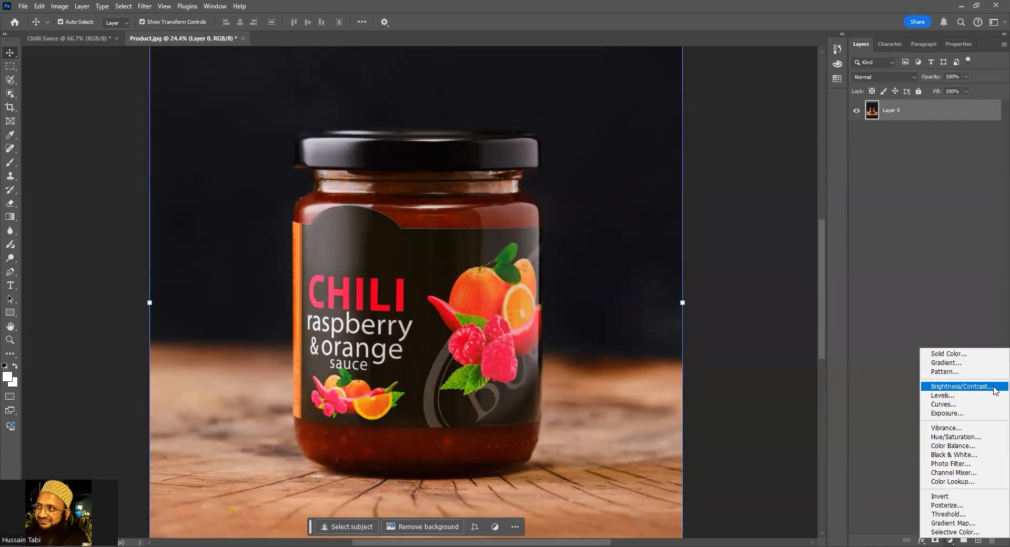
{"action": "left_click", "coordinate": [993, 390]}
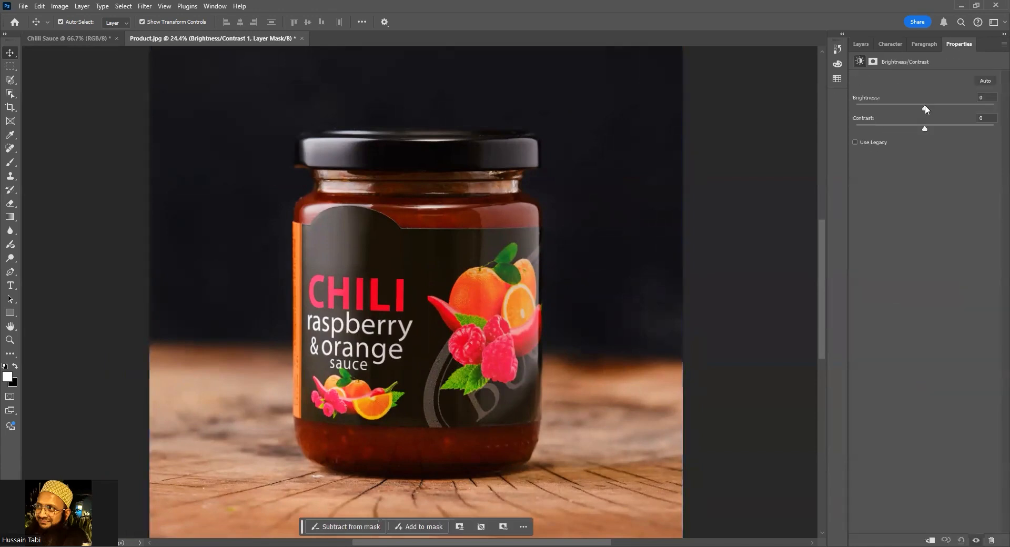
{"action": "left_click_drag", "start_coordinate": [932, 107], "coordinate": [954, 116]}
{"action": "left_click", "coordinate": [966, 108]}
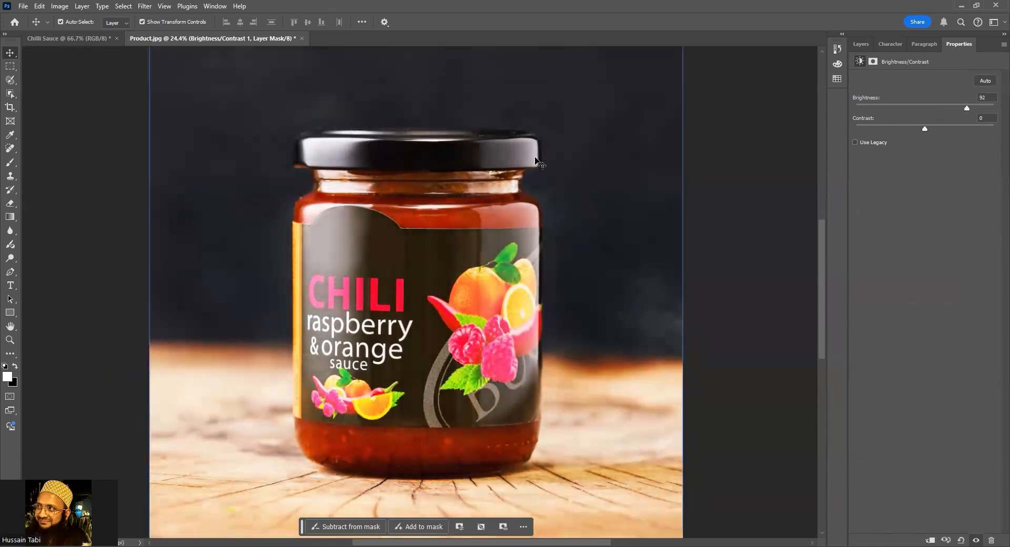
{"action": "left_click", "coordinate": [543, 254]}
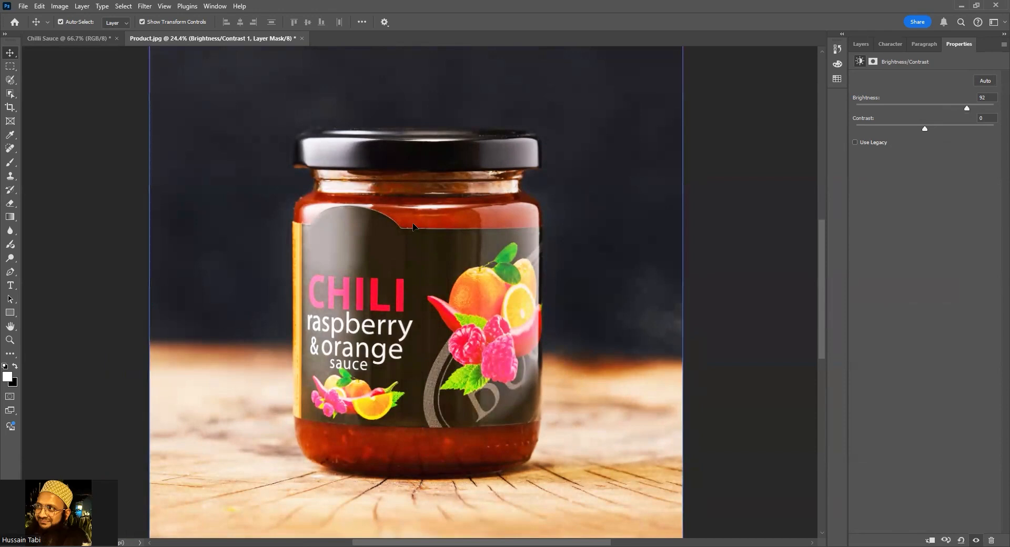
{"action": "left_click", "coordinate": [403, 203]}
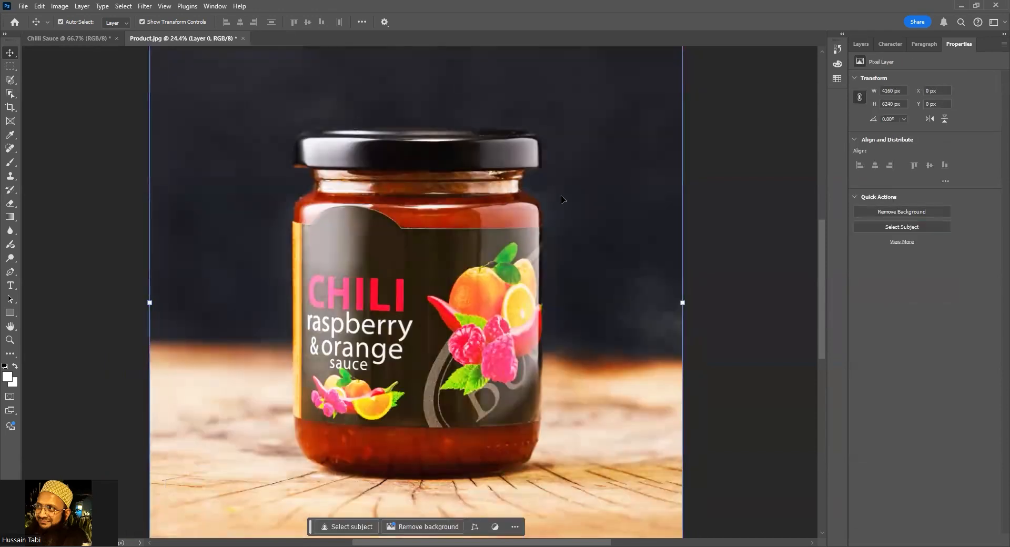
{"action": "left_click", "coordinate": [699, 219]}
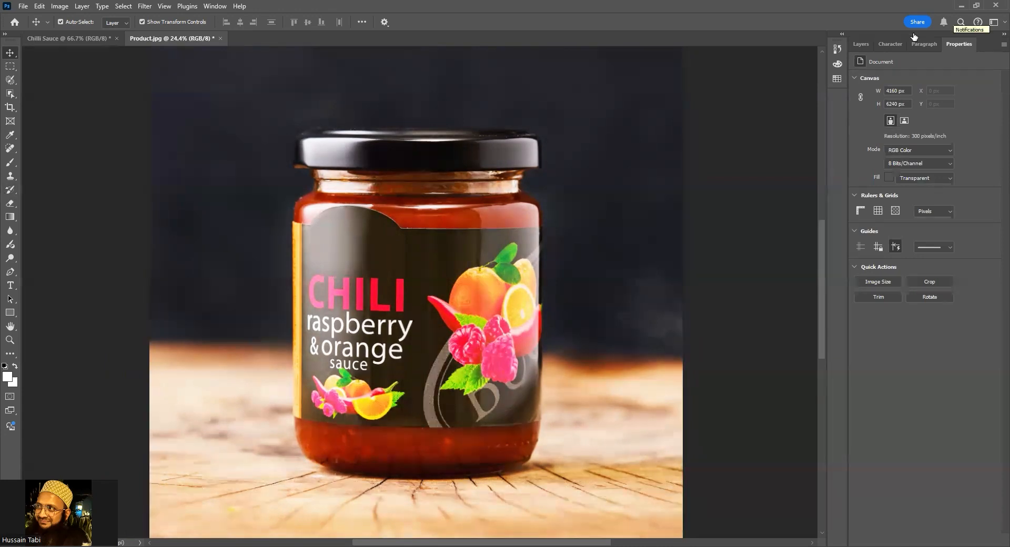
Start a Pen tool path on the jar's left edge and run it up along the orange label strip
{"action": "left_click", "coordinate": [868, 44]}
{"action": "left_click", "coordinate": [10, 272]}
{"action": "scroll", "coordinate": [246, 432], "scroll_direction": "up", "scroll_amount": 8}
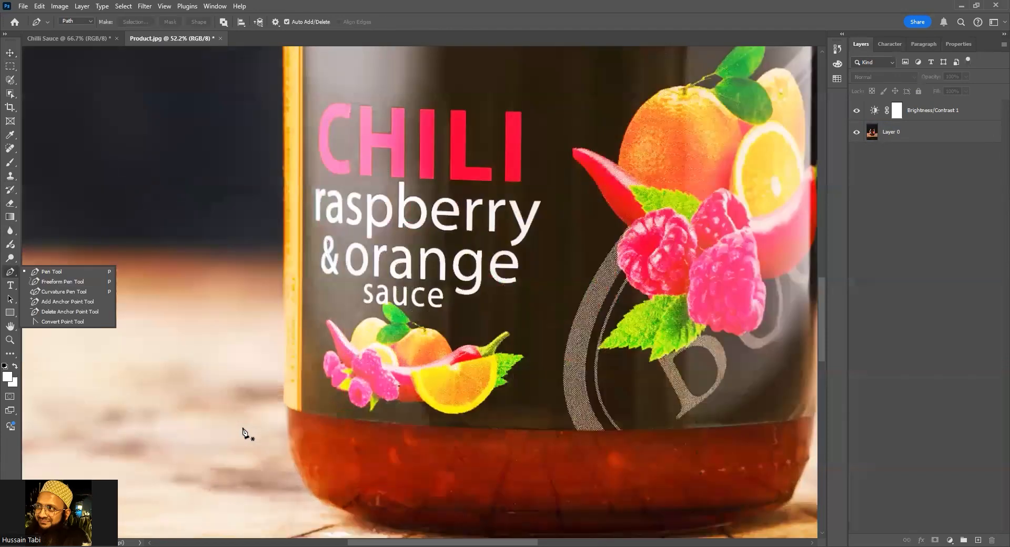
{"action": "left_click", "coordinate": [333, 381]}
{"action": "left_click_drag", "start_coordinate": [385, 239], "coordinate": [361, 525]}
{"action": "left_click", "coordinate": [308, 268]}
{"action": "scroll", "coordinate": [300, 171], "scroll_direction": "up", "scroll_amount": 5}
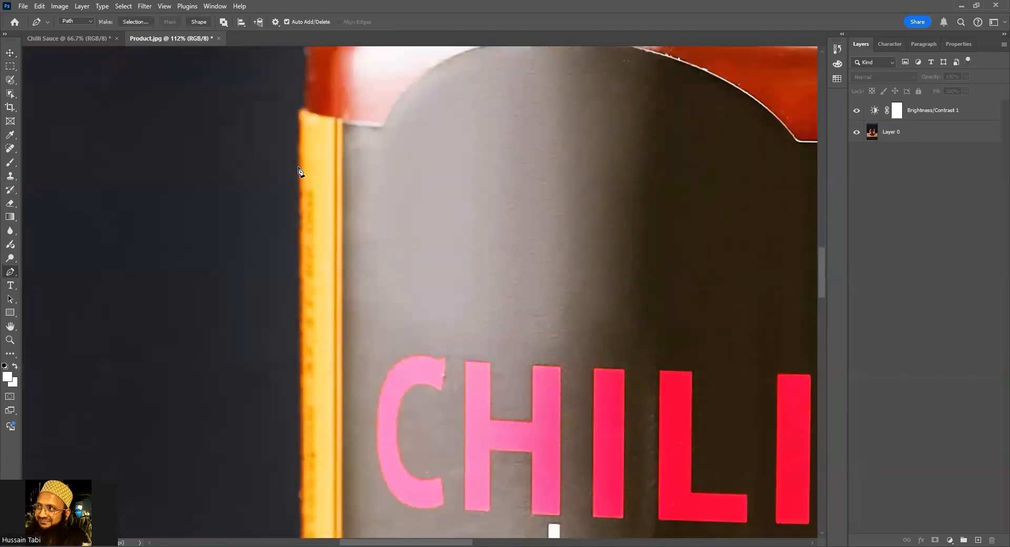
{"action": "scroll", "coordinate": [326, 365], "scroll_direction": "up", "scroll_amount": 5}
{"action": "scroll", "coordinate": [333, 401], "scroll_direction": "up", "scroll_amount": 3}
Continue the path with the Curvature Pen around the orange strip's upper corner, adjusting its points to fit the glass edge
{"action": "left_click", "coordinate": [334, 395]}
{"action": "right_click", "coordinate": [10, 272]}
{"action": "left_click", "coordinate": [58, 291]}
{"action": "left_click", "coordinate": [333, 394]}
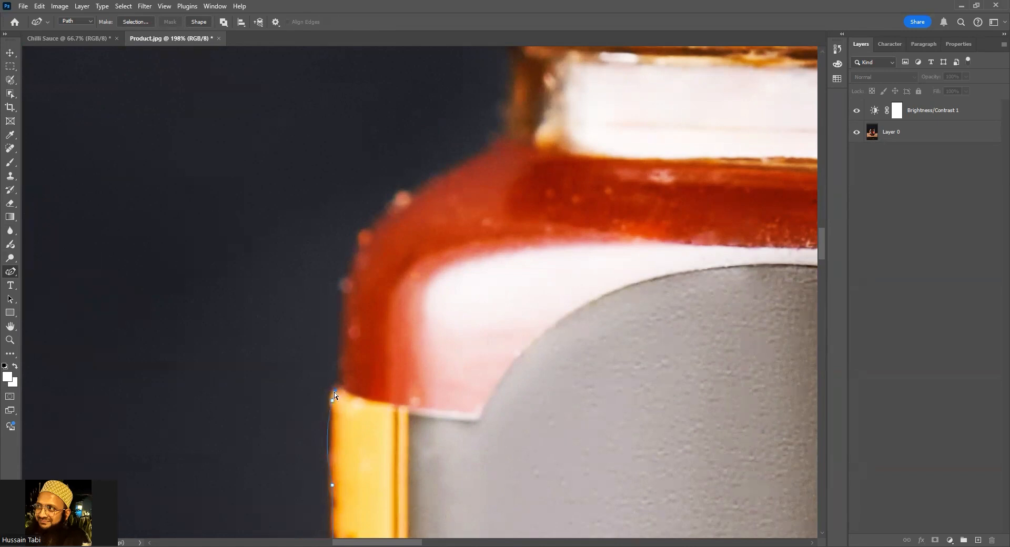
{"action": "scroll", "coordinate": [334, 393], "scroll_direction": "up", "scroll_amount": 3}
{"action": "left_click", "coordinate": [334, 386]}
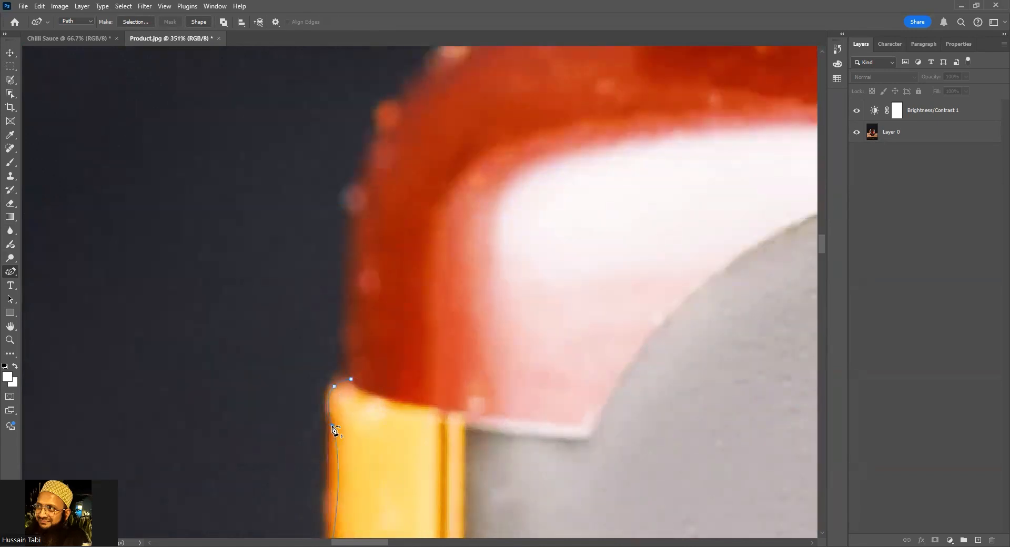
{"action": "left_click", "coordinate": [329, 411]}
{"action": "left_click_drag", "start_coordinate": [336, 381], "coordinate": [336, 384]}
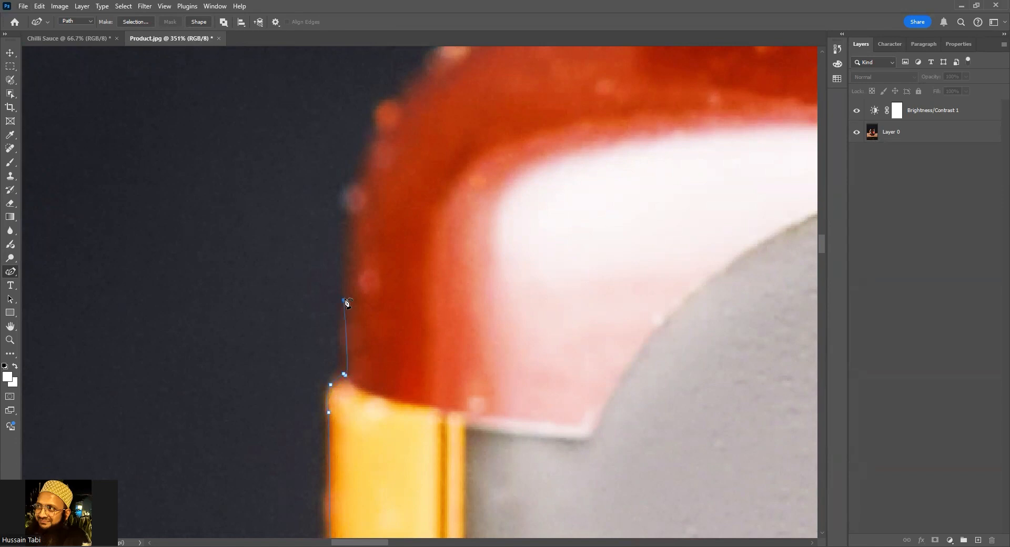
{"action": "left_click_drag", "start_coordinate": [360, 287], "coordinate": [339, 367]}
Trace the jar's left shoulder with curved path points up towards the neck
{"action": "scroll", "coordinate": [333, 336], "scroll_direction": "down", "scroll_amount": 3}
{"action": "left_click", "coordinate": [332, 333]}
{"action": "left_click", "coordinate": [355, 245]}
{"action": "left_click", "coordinate": [392, 198]}
{"action": "left_click", "coordinate": [456, 153]}
{"action": "left_click", "coordinate": [494, 129]}
{"action": "left_click_drag", "start_coordinate": [552, 153], "coordinate": [475, 473]}
{"action": "left_click", "coordinate": [462, 421]}
Extend the path up the left side of the neck and around the lid's lower-left corner
{"action": "left_click", "coordinate": [475, 409]}
{"action": "left_click", "coordinate": [482, 330]}
{"action": "left_click", "coordinate": [478, 303]}
{"action": "left_click", "coordinate": [464, 292]}
{"action": "left_click", "coordinate": [437, 279]}
{"action": "left_click", "coordinate": [430, 187]}
{"action": "left_click", "coordinate": [295, 179]}
{"action": "left_click", "coordinate": [258, 176]}
{"action": "left_click", "coordinate": [241, 163]}
{"action": "left_click", "coordinate": [233, 137]}
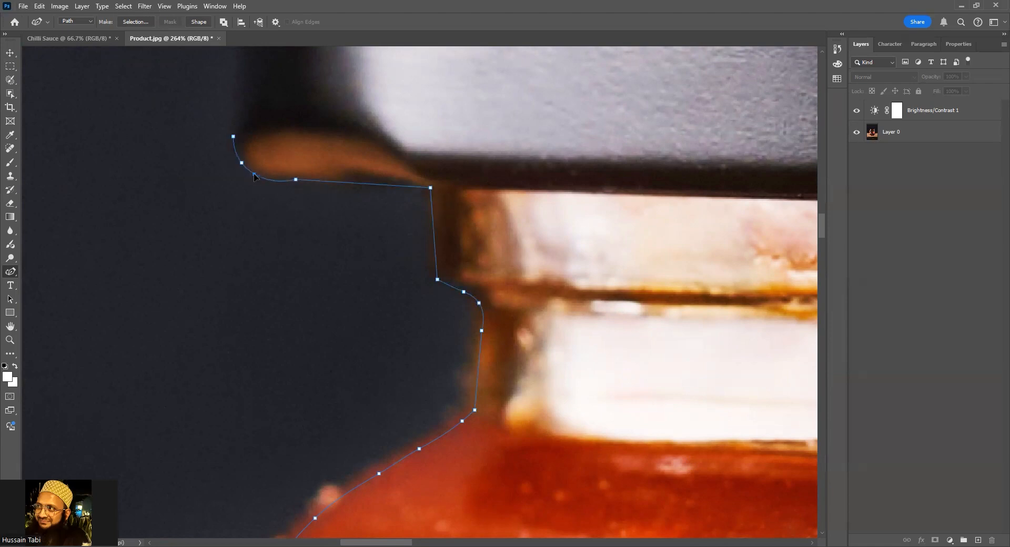
Trace the lid's left side and its stepped upper-left rim
{"action": "scroll", "coordinate": [294, 158], "scroll_direction": "up", "scroll_amount": 6}
{"action": "scroll", "coordinate": [294, 158], "scroll_direction": "left", "scroll_amount": 2}
{"action": "left_click_drag", "start_coordinate": [350, 197], "coordinate": [329, 378]}
{"action": "left_click", "coordinate": [354, 341]}
{"action": "left_click", "coordinate": [385, 326]}
{"action": "left_click", "coordinate": [415, 314]}
{"action": "left_click", "coordinate": [455, 294]}
{"action": "scroll", "coordinate": [489, 267], "scroll_direction": "down", "scroll_amount": 1}
{"action": "left_click", "coordinate": [475, 259]}
{"action": "left_click", "coordinate": [506, 248]}
{"action": "left_click", "coordinate": [615, 247]}
Continue the path along the lid's top edge to its right end
{"action": "scroll", "coordinate": [615, 246], "scroll_direction": "down", "scroll_amount": 5}
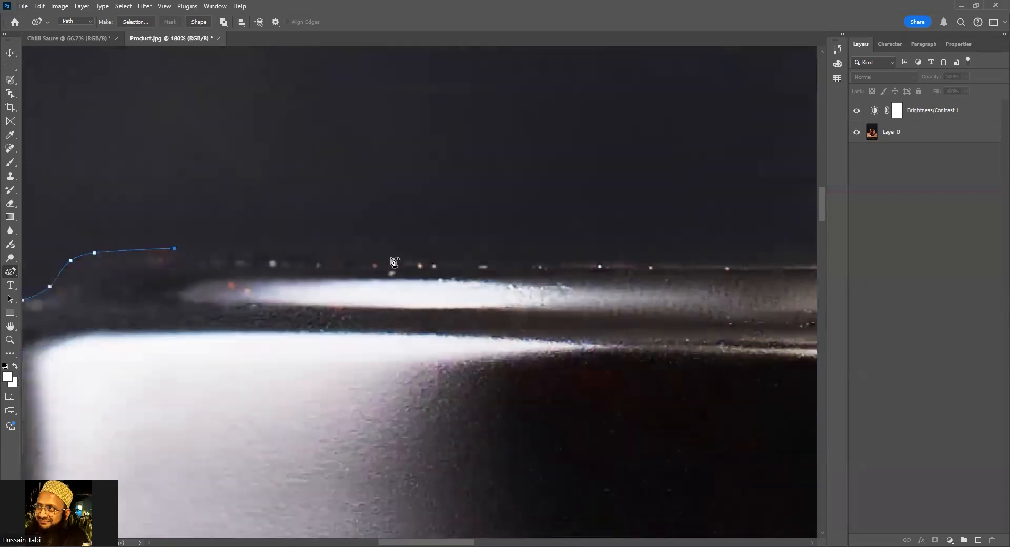
{"action": "left_click", "coordinate": [488, 263]}
{"action": "left_click", "coordinate": [771, 269]}
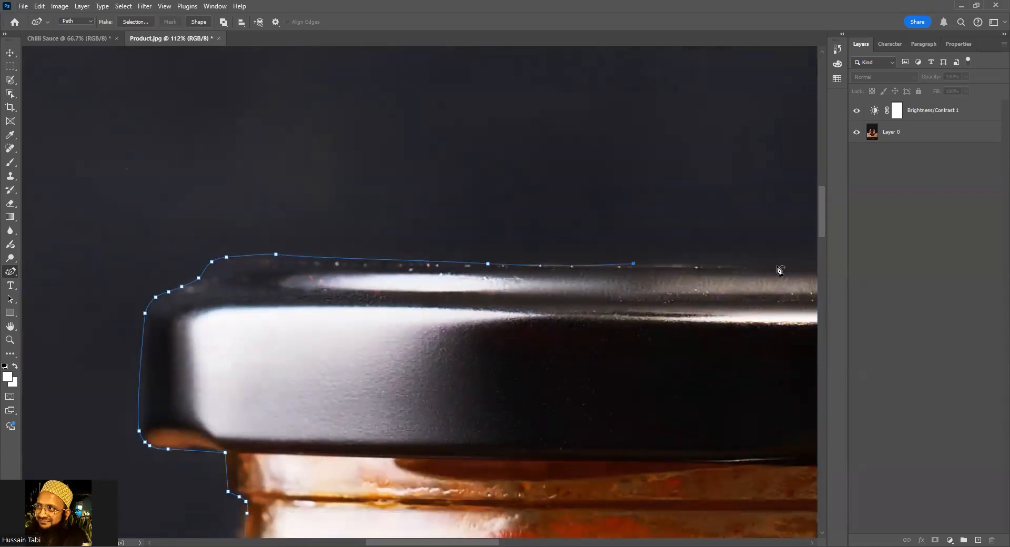
{"action": "left_click_drag", "start_coordinate": [771, 271], "coordinate": [227, 269]}
{"action": "left_click", "coordinate": [490, 267]}
{"action": "left_click", "coordinate": [606, 265]}
{"action": "left_click", "coordinate": [658, 266]}
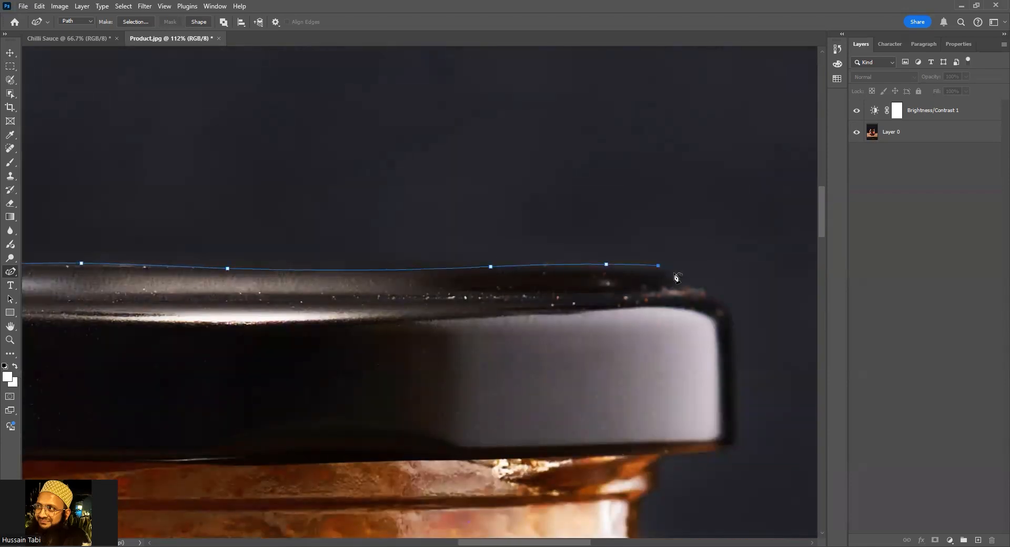
{"action": "left_click", "coordinate": [674, 273]}
{"action": "left_click", "coordinate": [688, 286]}
Adjust the path points at the right end of the lid's top edge and trace the upper-right rim
{"action": "scroll", "coordinate": [686, 279], "scroll_direction": "up", "scroll_amount": 4}
{"action": "mouse_move", "coordinate": [568, 259]}
{"action": "left_mouse_down"}
{"action": "mouse_move", "coordinate": [552, 257]}
{"action": "mouse_move", "coordinate": [577, 259]}
{"action": "left_mouse_up"}
{"action": "left_click_drag", "start_coordinate": [643, 260], "coordinate": [646, 264]}
{"action": "left_click", "coordinate": [710, 298]}
{"action": "left_click", "coordinate": [732, 314]}
{"action": "left_click", "coordinate": [747, 322]}
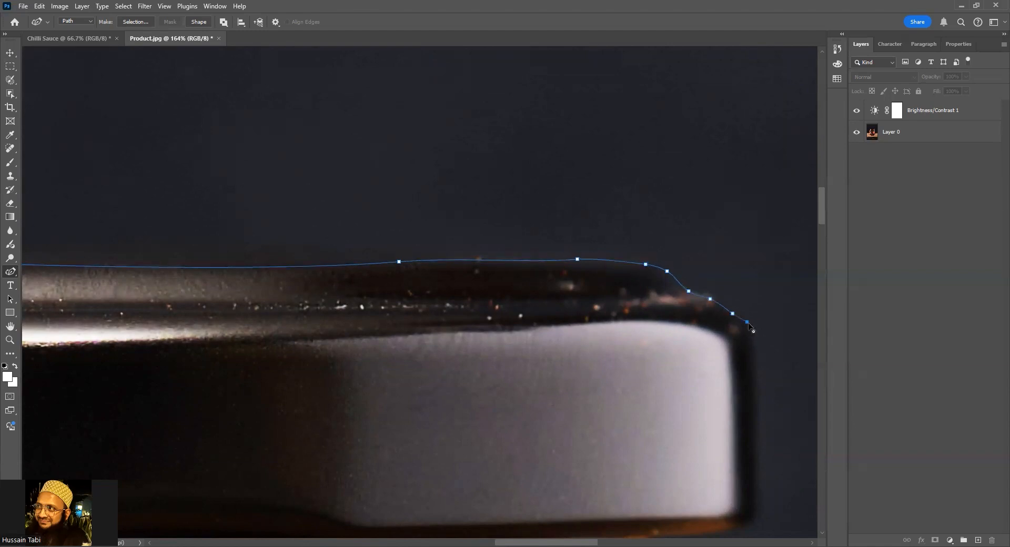
Trace the lid's right side and underside, replacing the misplaced point at the lower-right corner
{"action": "left_click_drag", "start_coordinate": [748, 323], "coordinate": [603, 183]}
{"action": "left_click", "coordinate": [606, 200]}
{"action": "left_click", "coordinate": [614, 363]}
{"action": "key", "text": "ctrl+z"}
{"action": "left_click", "coordinate": [615, 367]}
{"action": "left_click", "coordinate": [594, 387]}
{"action": "left_click", "coordinate": [563, 394]}
{"action": "left_click", "coordinate": [510, 397]}
Continue the path down the right side of the neck and around the jar's right shoulder
{"action": "left_click", "coordinate": [503, 412]}
{"action": "left_click", "coordinate": [500, 448]}
{"action": "left_click_drag", "start_coordinate": [502, 454], "coordinate": [611, 273]}
{"action": "left_click", "coordinate": [602, 272]}
{"action": "left_click", "coordinate": [579, 292]}
{"action": "left_click", "coordinate": [579, 338]}
{"action": "left_click", "coordinate": [616, 378]}
{"action": "left_click", "coordinate": [680, 419]}
{"action": "left_click", "coordinate": [705, 437]}
{"action": "left_click", "coordinate": [647, 257]}
{"action": "left_click", "coordinate": [656, 365]}
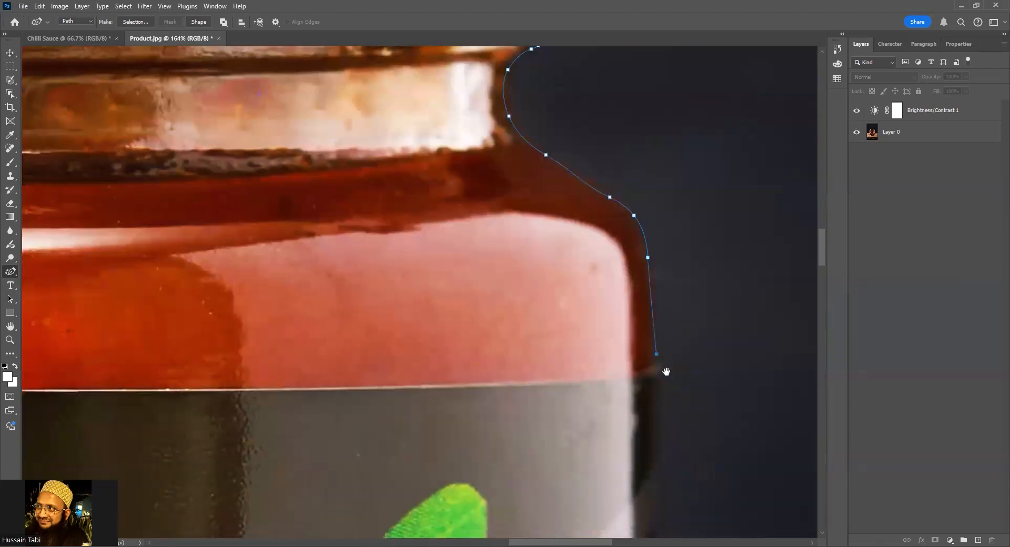
Extend the path down the jar's right side, following the label edge
{"action": "left_click_drag", "start_coordinate": [665, 372], "coordinate": [635, 116]}
{"action": "left_click", "coordinate": [624, 447]}
{"action": "left_click_drag", "start_coordinate": [642, 397], "coordinate": [621, 51]}
{"action": "left_click", "coordinate": [602, 471]}
{"action": "left_click_drag", "start_coordinate": [633, 209], "coordinate": [631, 119]}
{"action": "left_click", "coordinate": [599, 452]}
{"action": "left_click", "coordinate": [589, 440]}
Trace the jar's lower-right curve and the base edge along the wooden table
{"action": "left_click_drag", "start_coordinate": [616, 456], "coordinate": [609, 105]}
{"action": "left_click", "coordinate": [568, 210]}
{"action": "left_click", "coordinate": [528, 289]}
{"action": "left_click", "coordinate": [498, 336]}
{"action": "left_click", "coordinate": [439, 371]}
{"action": "left_click", "coordinate": [323, 405]}
{"action": "left_click_drag", "start_coordinate": [244, 341], "coordinate": [676, 236]}
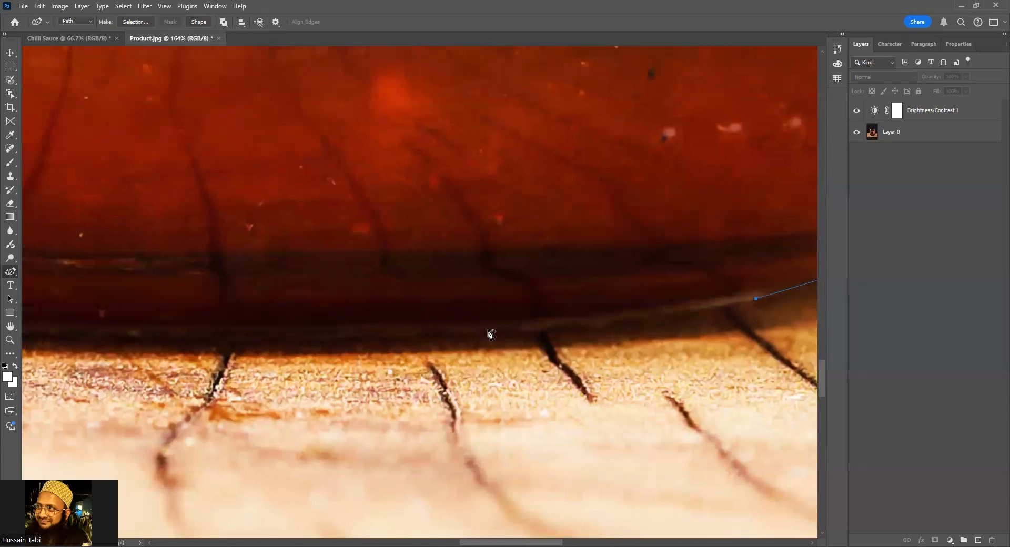
{"action": "left_click", "coordinate": [487, 330]}
{"action": "left_click_drag", "start_coordinate": [420, 326], "coordinate": [761, 325]}
{"action": "left_click", "coordinate": [146, 317]}
Trace the jar's lower-left curve and close the path at its starting point
{"action": "left_click_drag", "start_coordinate": [138, 279], "coordinate": [649, 418]}
{"action": "left_click", "coordinate": [401, 395]}
{"action": "left_click", "coordinate": [296, 344]}
{"action": "left_click", "coordinate": [243, 266]}
{"action": "left_click", "coordinate": [216, 157]}
{"action": "left_click", "coordinate": [208, 67]}
{"action": "left_click", "coordinate": [206, 51]}
{"action": "scroll", "coordinate": [217, 200], "scroll_direction": "down", "scroll_amount": 2}
Turn the jar path into a new anti-aliased selection with a 0-pixel feather radius
{"action": "key", "text": "ctrl+0"}
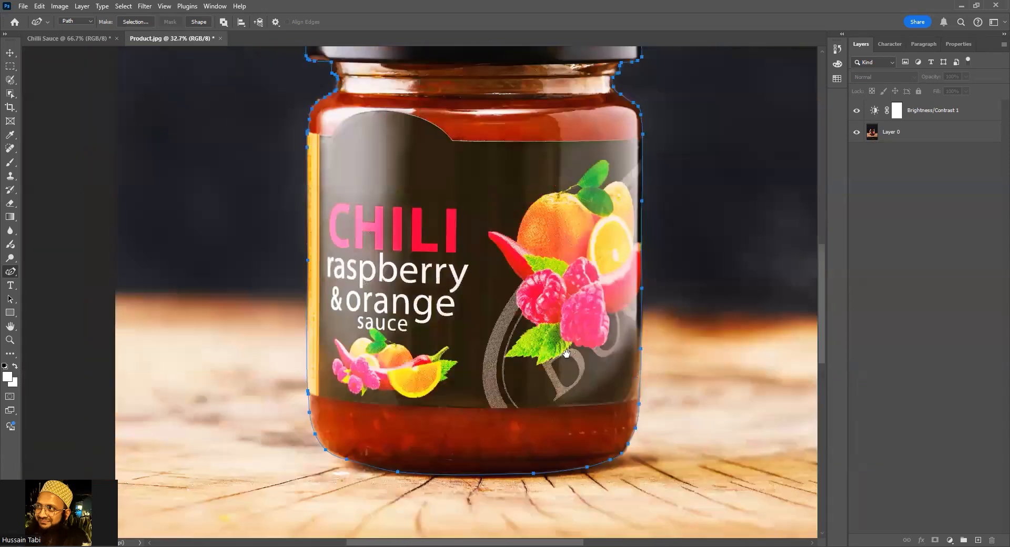
{"action": "right_click", "coordinate": [509, 172]}
{"action": "left_click", "coordinate": [544, 214]}
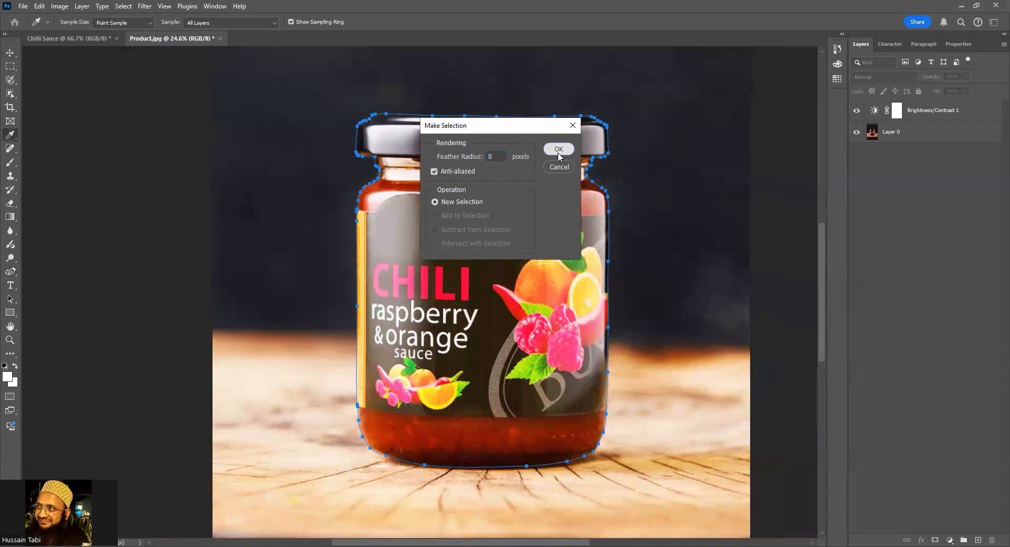
{"action": "left_click", "coordinate": [558, 152]}
{"action": "left_click_drag", "start_coordinate": [708, 300], "coordinate": [674, 291]}
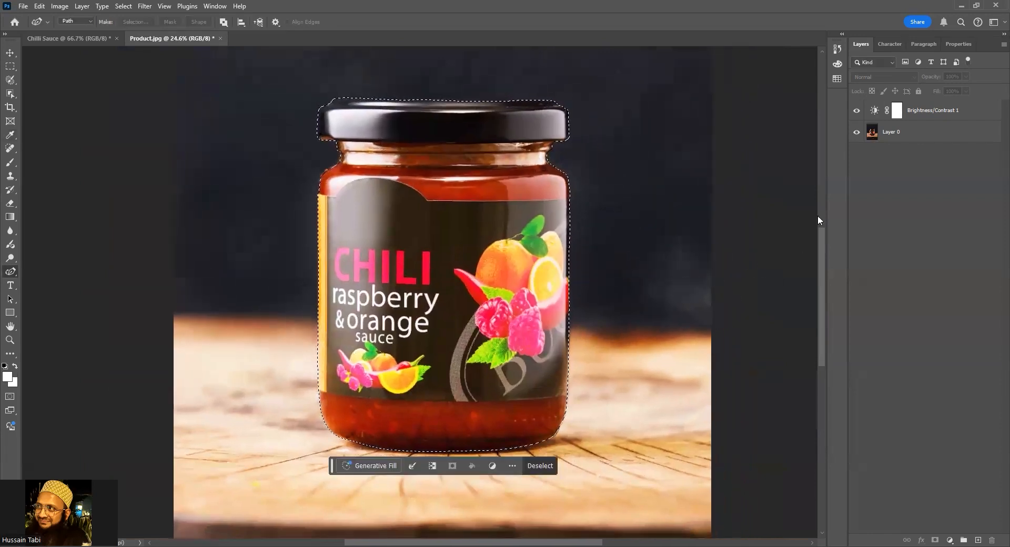
Copy the selected jar from Layer 0 to its own layer and bring that layer into the Chilli Sauce document
{"action": "left_click", "coordinate": [894, 132]}
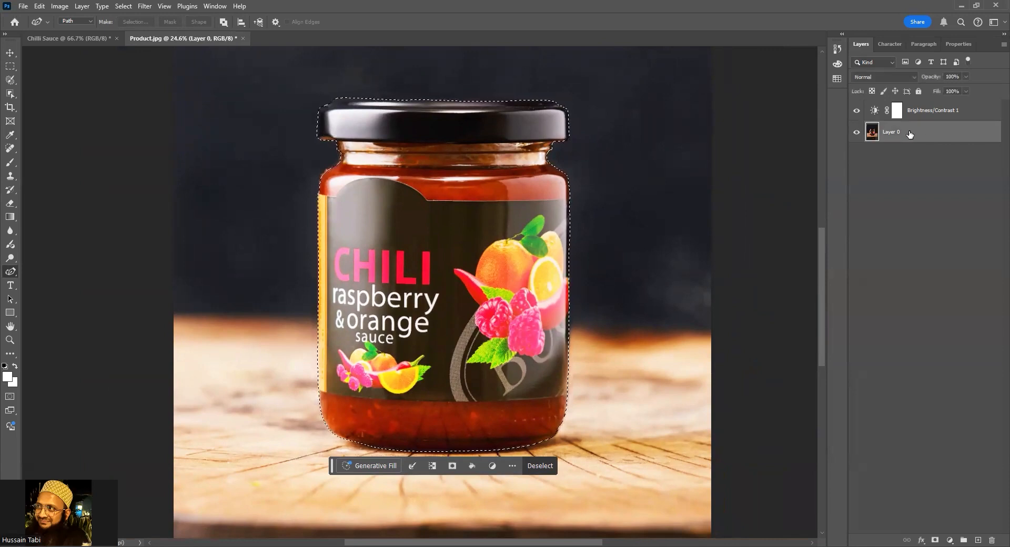
{"action": "key", "text": "ctrl+j"}
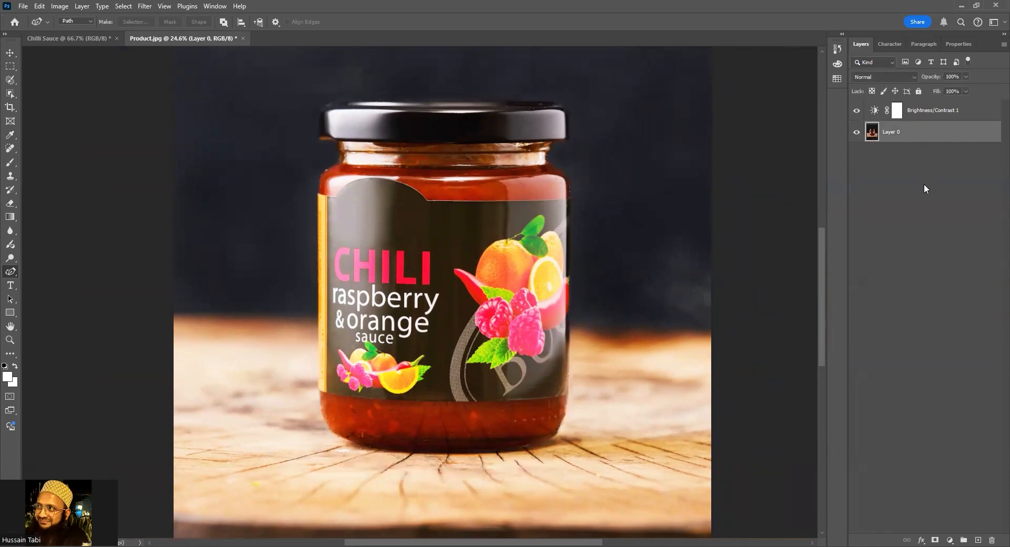
{"action": "left_click", "coordinate": [10, 53]}
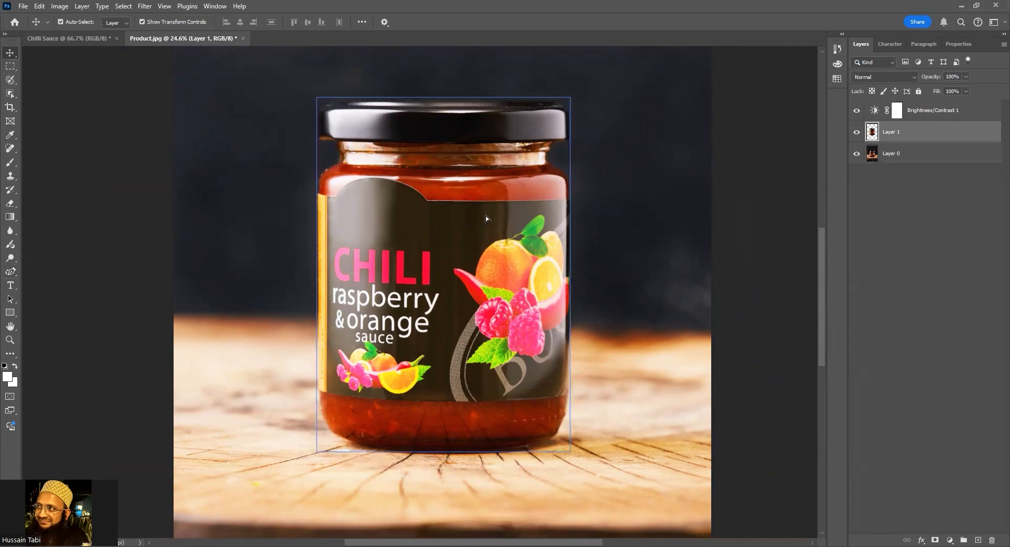
{"action": "left_click_drag", "start_coordinate": [168, 103], "coordinate": [441, 322]}
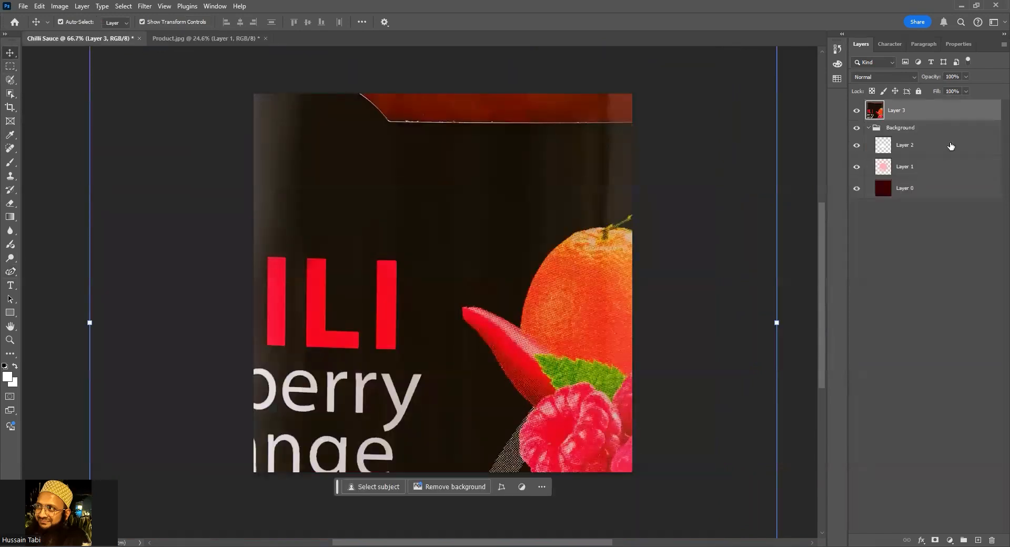
Convert the imported jar layer, Layer 3, to a Smart Object
{"action": "right_click", "coordinate": [941, 115]}
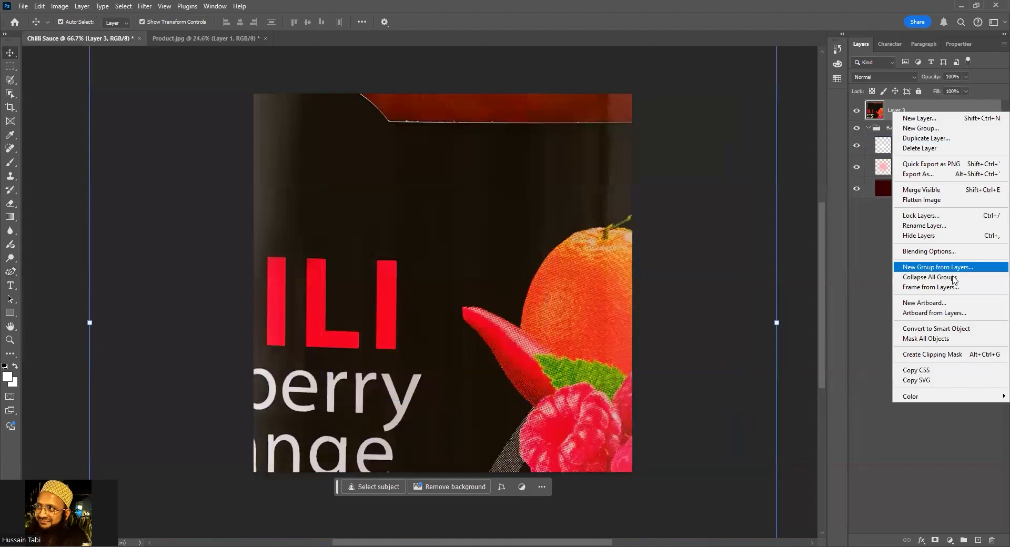
{"action": "left_click", "coordinate": [939, 329]}
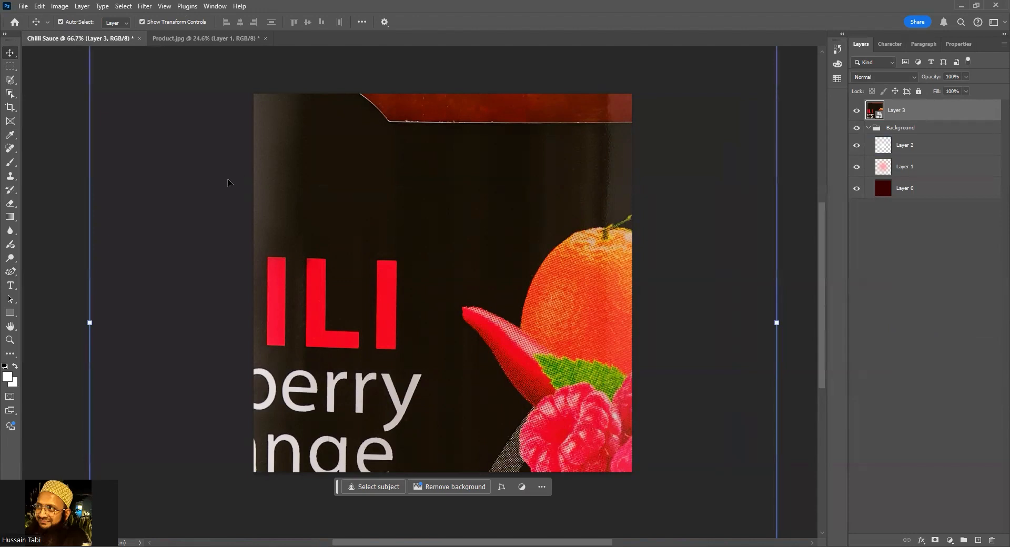
{"action": "left_click", "coordinate": [70, 176]}
Scale the jar layer to 20%, move it over the glow in the middle of the poster, and enlarge it slightly
{"action": "left_click", "coordinate": [930, 113]}
{"action": "key", "text": "ctrl"}
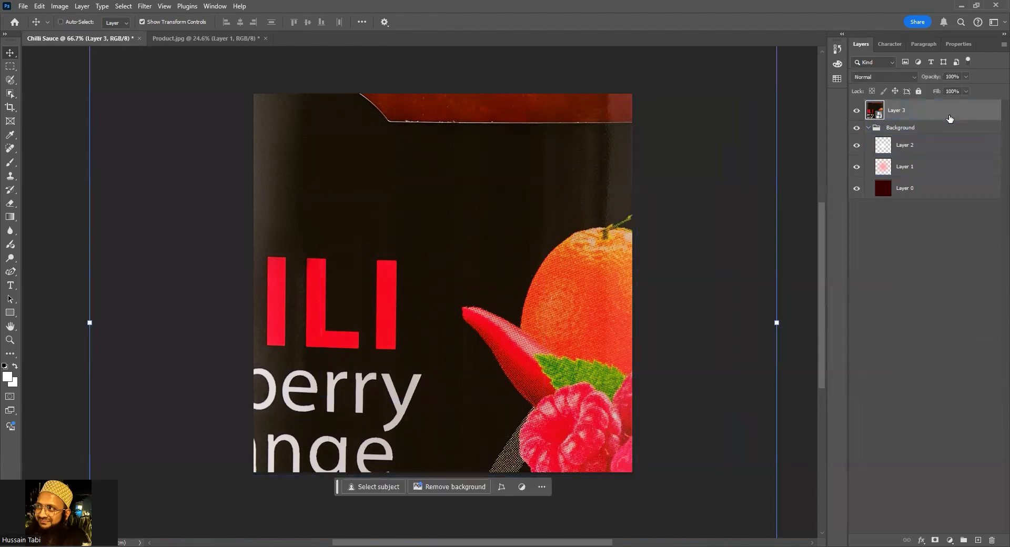
{"action": "key", "text": "ctrl+t"}
{"action": "left_click", "coordinate": [201, 22]}
{"action": "type", "text": "2"}
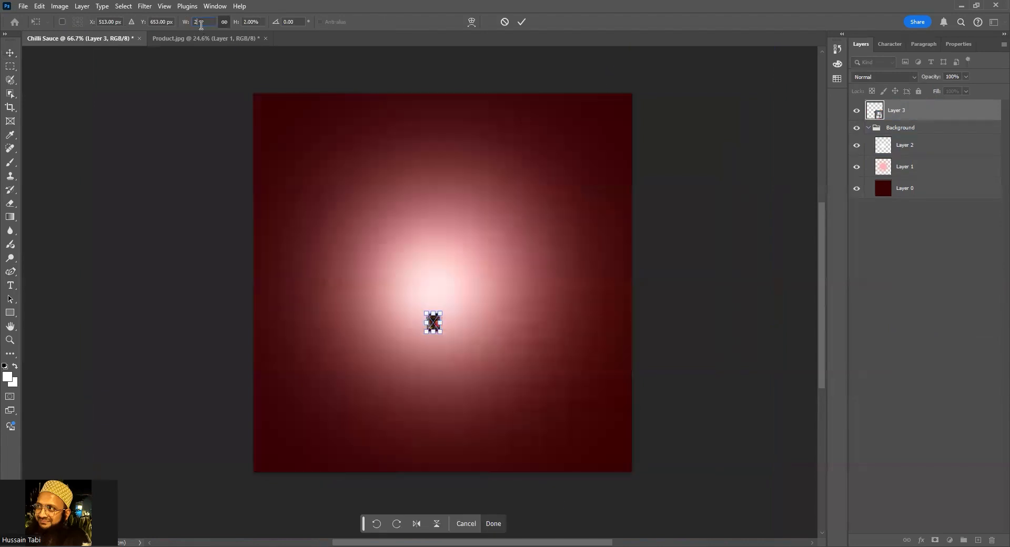
{"action": "type", "text": "0"}
{"action": "key", "text": "Return"}
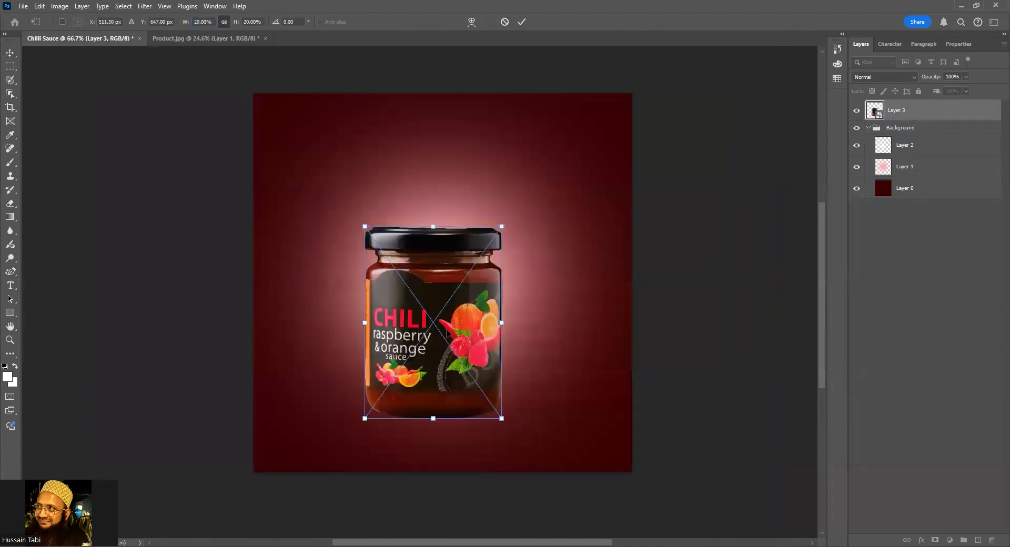
{"action": "mouse_move", "coordinate": [448, 301]}
{"action": "left_mouse_down"}
{"action": "mouse_move", "coordinate": [449, 289]}
{"action": "mouse_move", "coordinate": [451, 306]}
{"action": "left_mouse_up"}
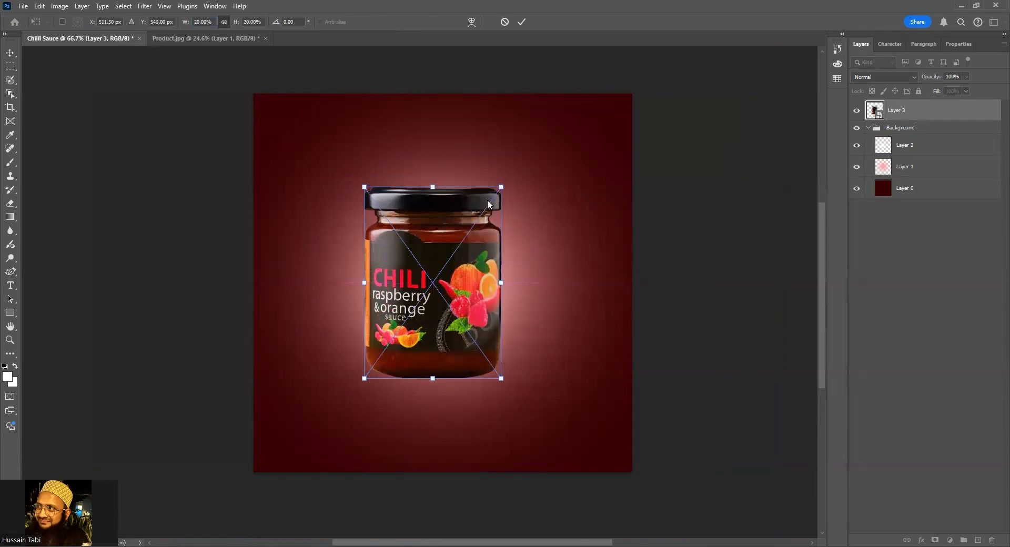
{"action": "key", "text": "Return"}
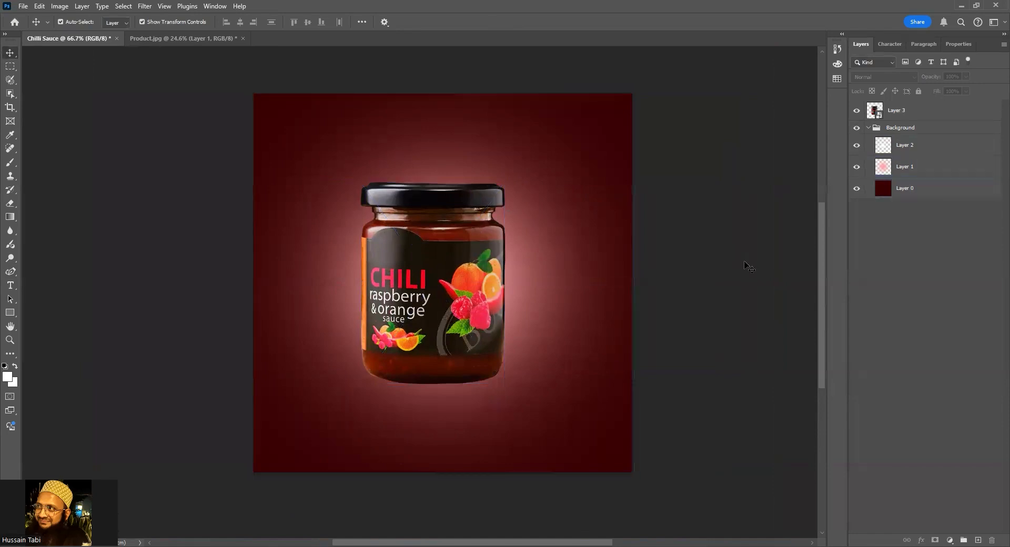
Add a Color Overlay effect to the dark red background fill, Layer 0
{"action": "left_click_drag", "start_coordinate": [710, 254], "coordinate": [727, 255]}
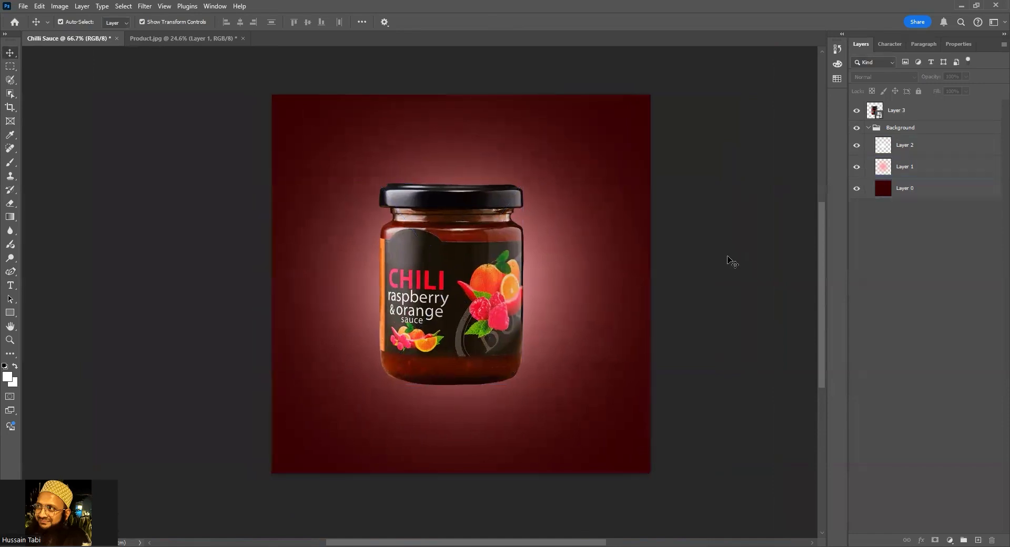
{"action": "left_click", "coordinate": [957, 192]}
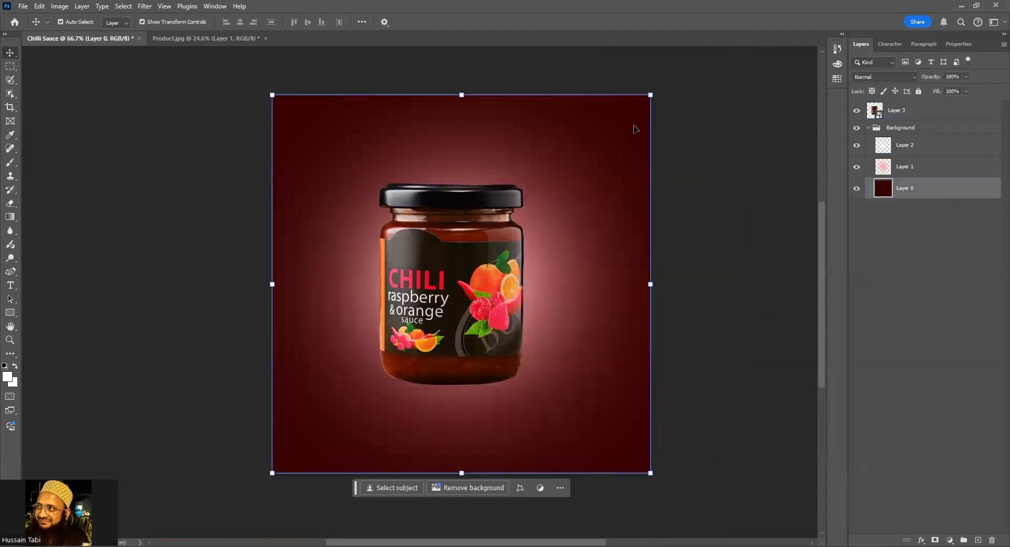
{"action": "double_click", "coordinate": [947, 195]}
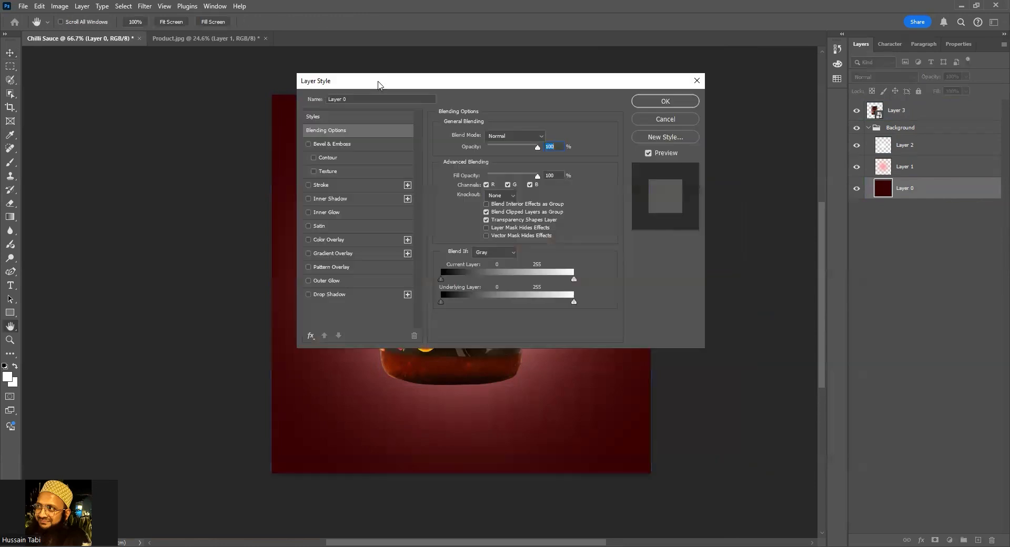
{"action": "left_click_drag", "start_coordinate": [380, 85], "coordinate": [663, 102]}
{"action": "left_click", "coordinate": [626, 257]}
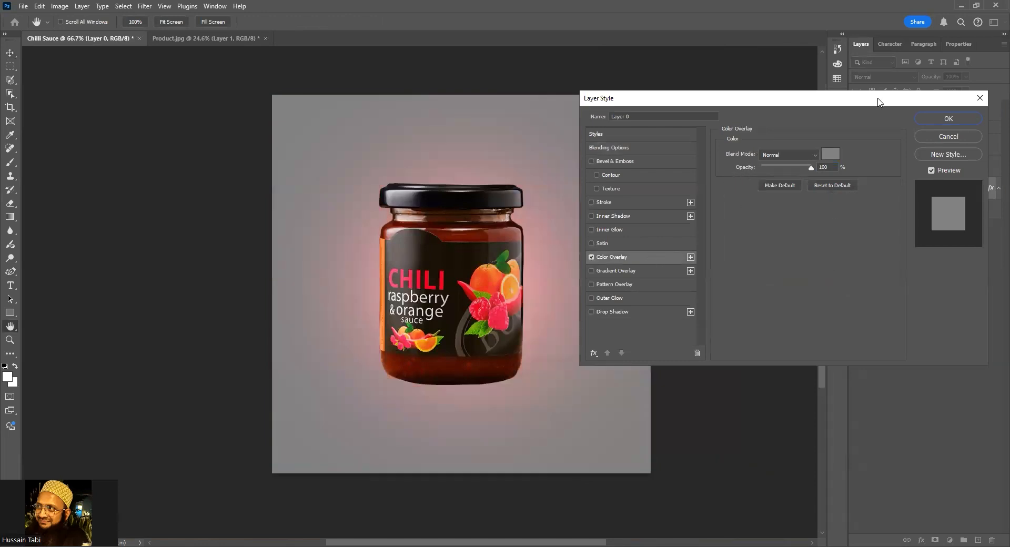
{"action": "left_click_drag", "start_coordinate": [877, 101], "coordinate": [864, 96]}
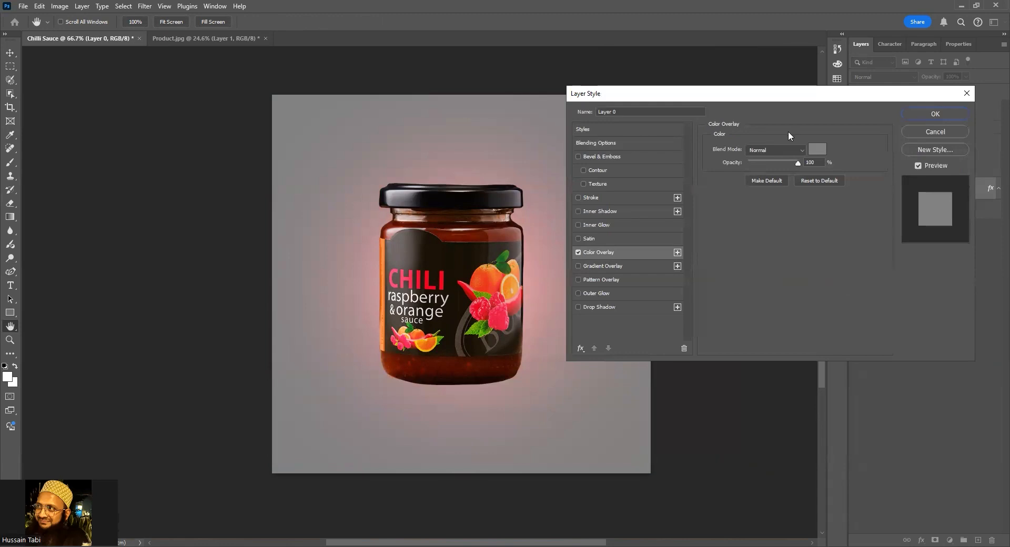
Sample a dark reddish brown, #5c1102, from the sauce at the jar's base as the overlay colour
{"action": "left_click", "coordinate": [819, 152]}
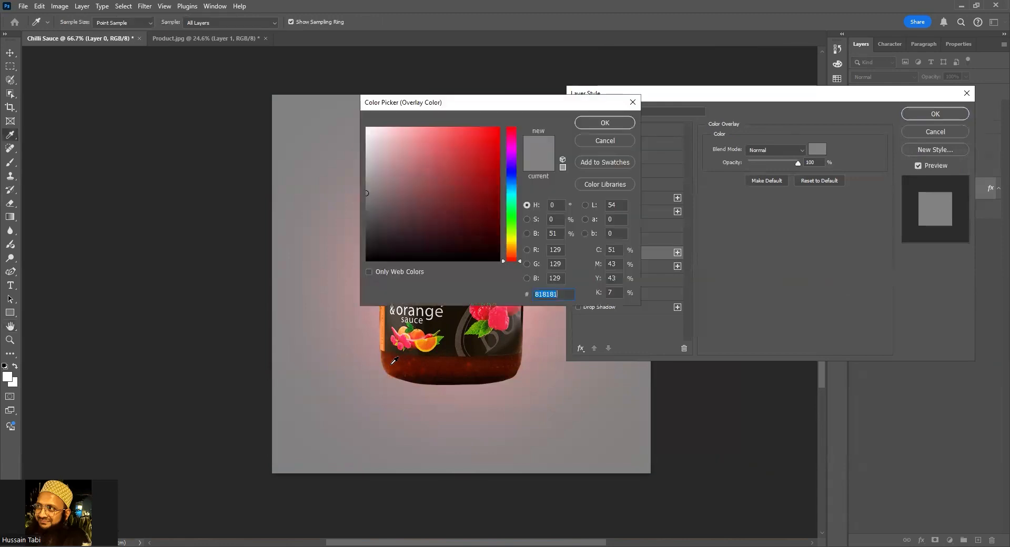
{"action": "left_click", "coordinate": [392, 359]}
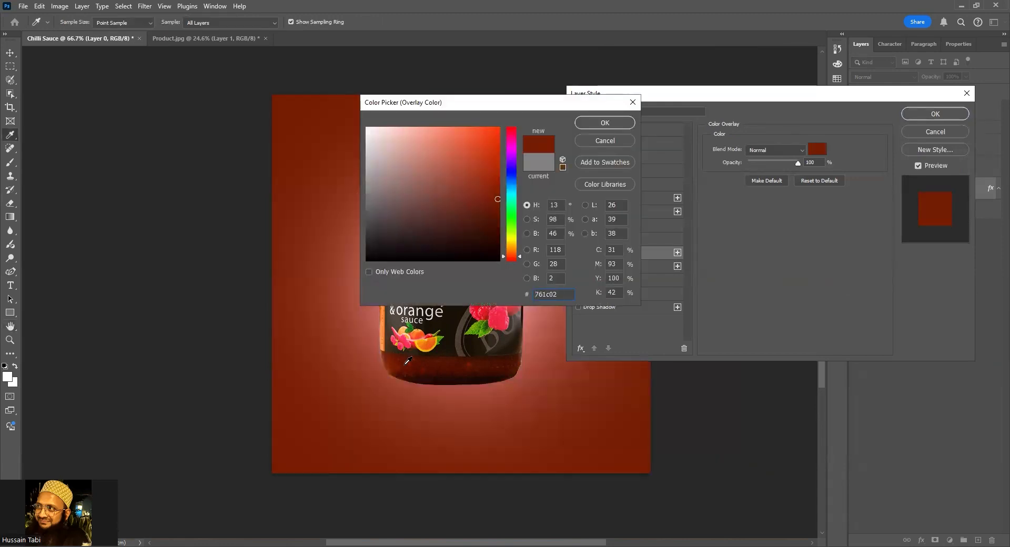
{"action": "left_click", "coordinate": [404, 362]}
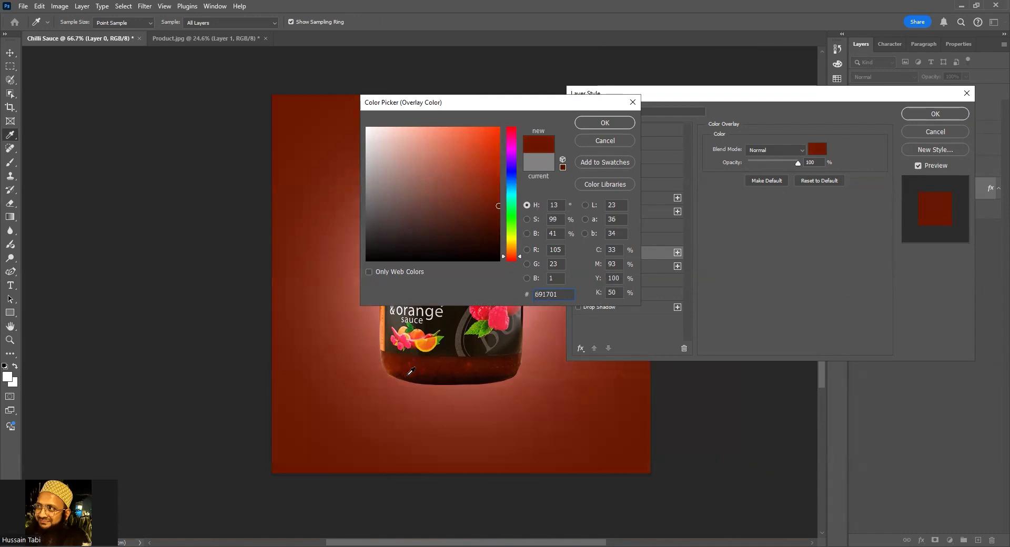
{"action": "left_click", "coordinate": [409, 373]}
{"action": "left_click", "coordinate": [406, 368]}
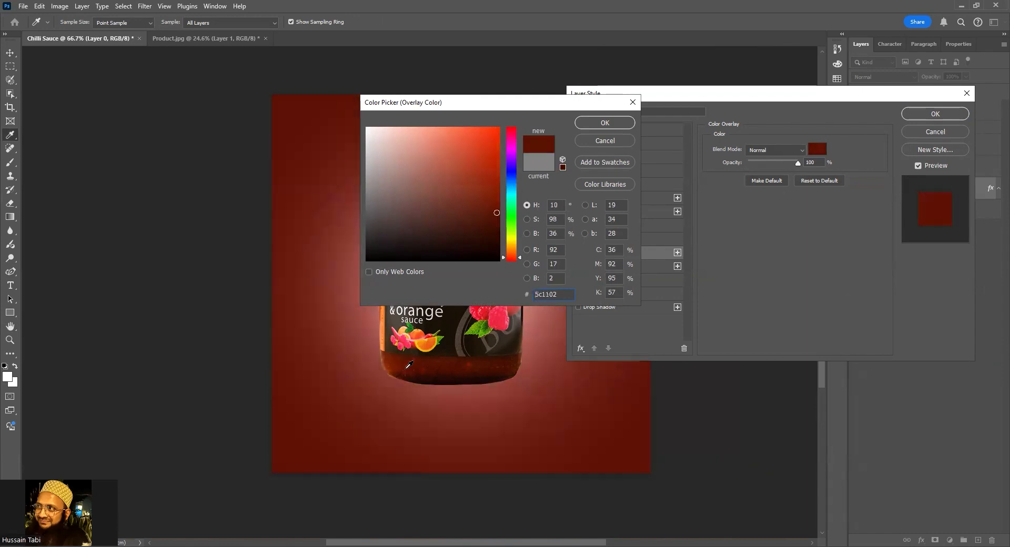
Darken the overlay colour to about #450d01 and apply the layer style to Layer 0
{"action": "left_click", "coordinate": [497, 227]}
{"action": "left_click", "coordinate": [496, 227]}
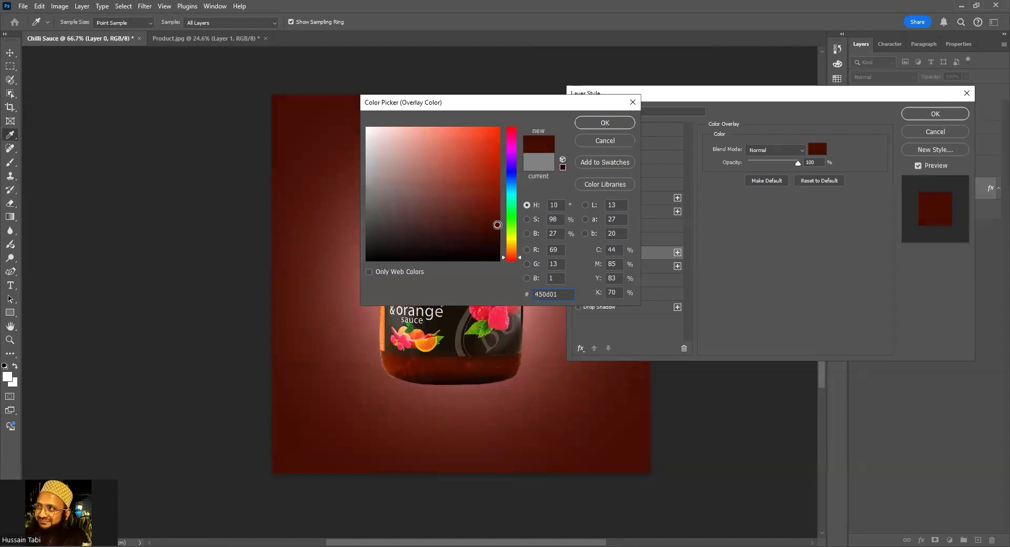
{"action": "left_click", "coordinate": [496, 229]}
{"action": "left_click", "coordinate": [496, 226]}
{"action": "left_click", "coordinate": [604, 122]}
{"action": "left_click", "coordinate": [950, 114]}
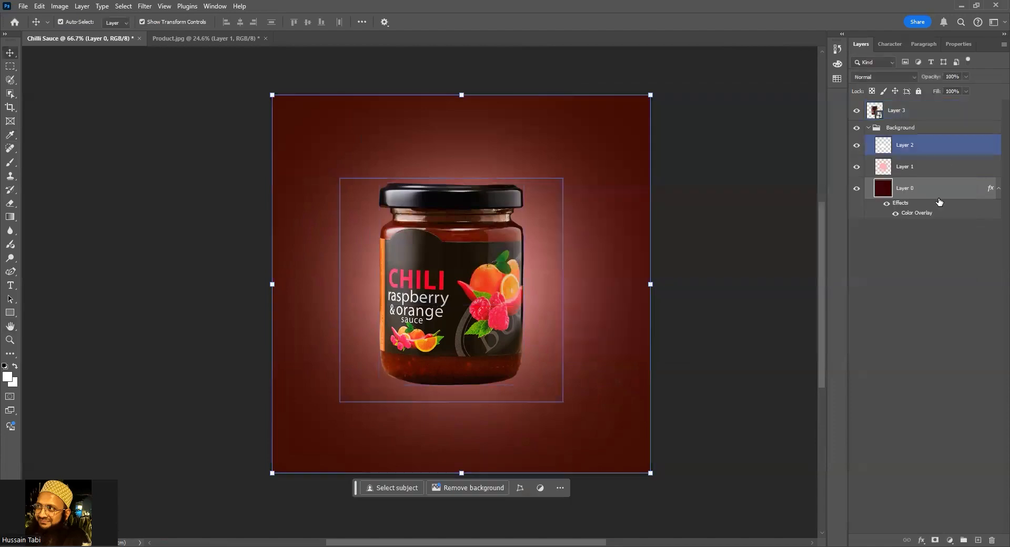
Compare the background with and without the Color Overlay on Layer 0, leaving the effect on
{"action": "left_click", "coordinate": [938, 201]}
{"action": "left_click", "coordinate": [895, 215]}
{"action": "left_click", "coordinate": [894, 214]}
{"action": "left_click", "coordinate": [894, 214]}
{"action": "left_click", "coordinate": [894, 214]}
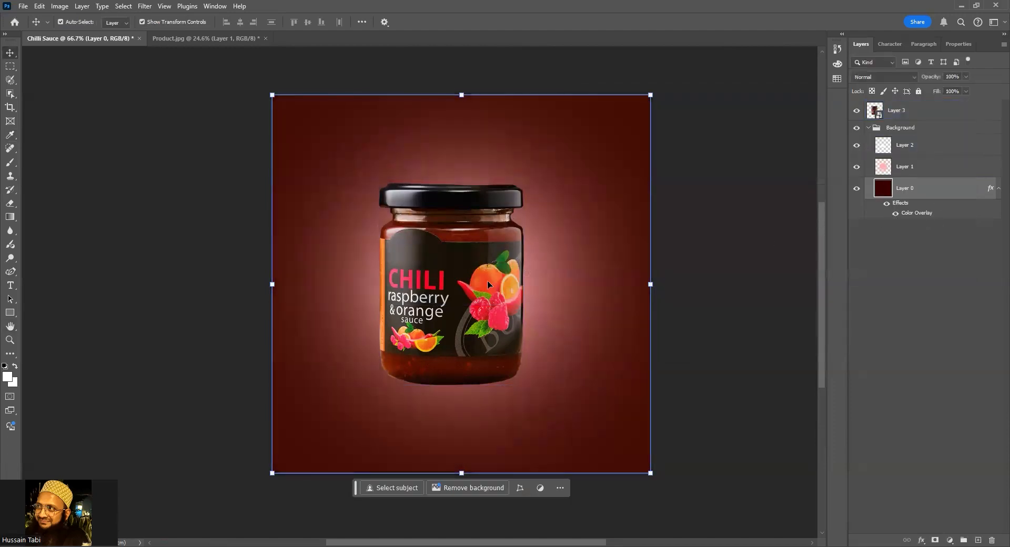
{"action": "left_click", "coordinate": [715, 303]}
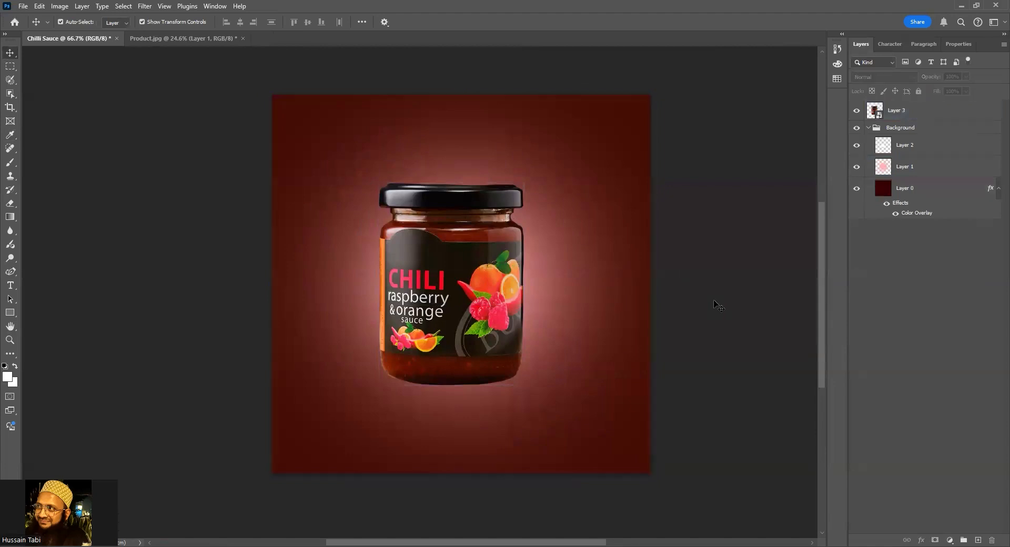
Set up a new guide layout with 2 columns and 2 rows, both with a 0 px gutter
{"action": "left_click", "coordinate": [473, 293]}
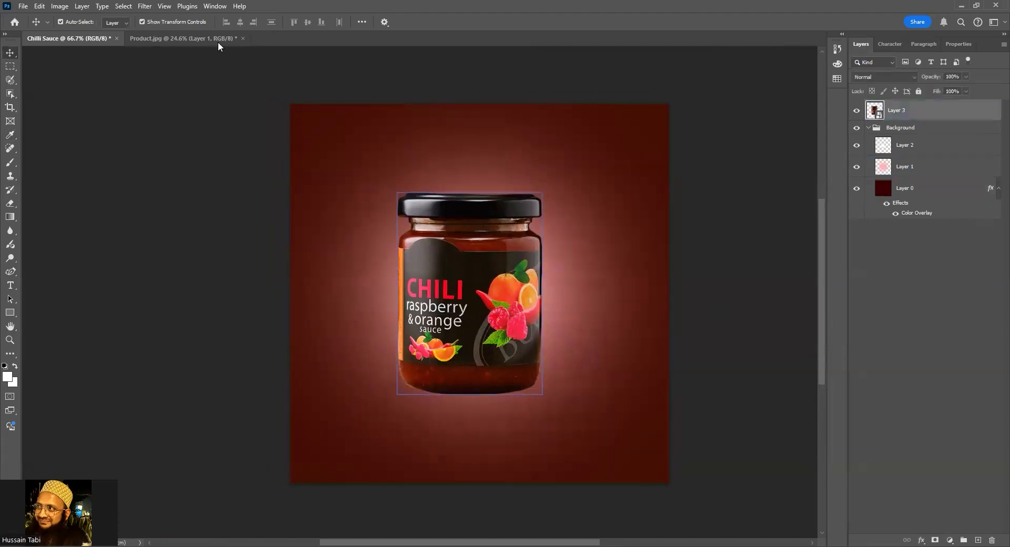
{"action": "left_click", "coordinate": [162, 6]}
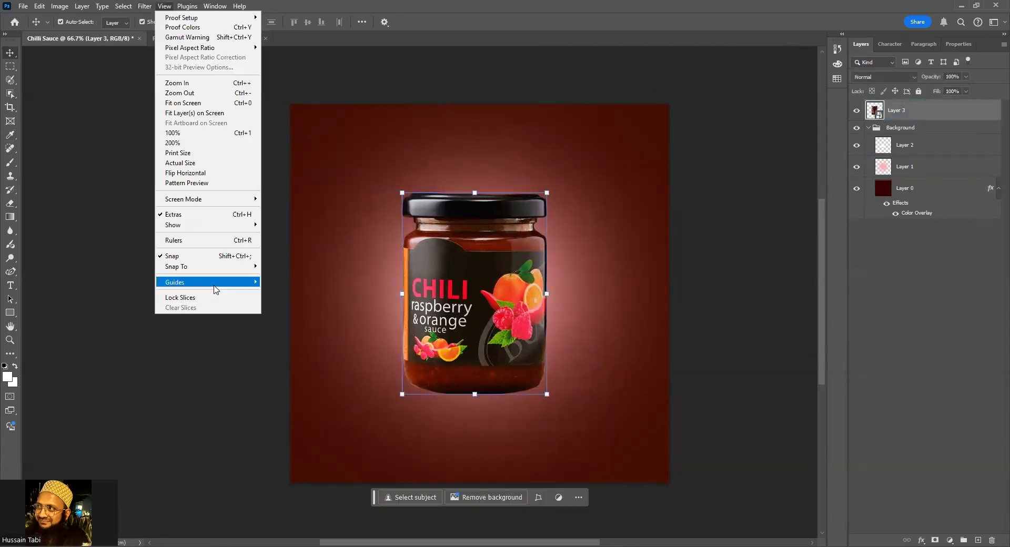
{"action": "mouse_move", "coordinate": [215, 290]}
{"action": "left_click", "coordinate": [294, 351]}
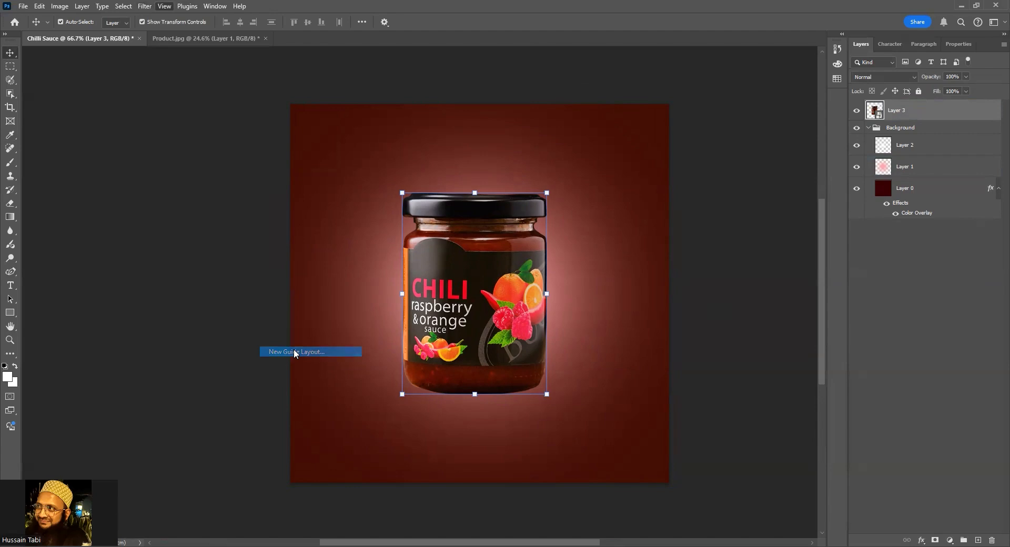
{"action": "left_click_drag", "start_coordinate": [452, 204], "coordinate": [415, 204]}
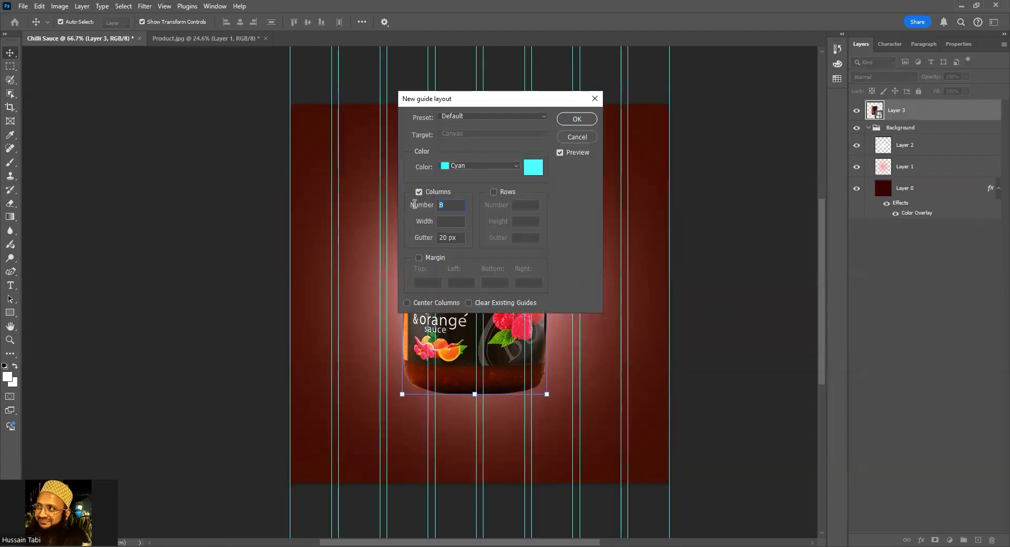
{"action": "type", "text": "2"}
{"action": "left_click", "coordinate": [493, 192]}
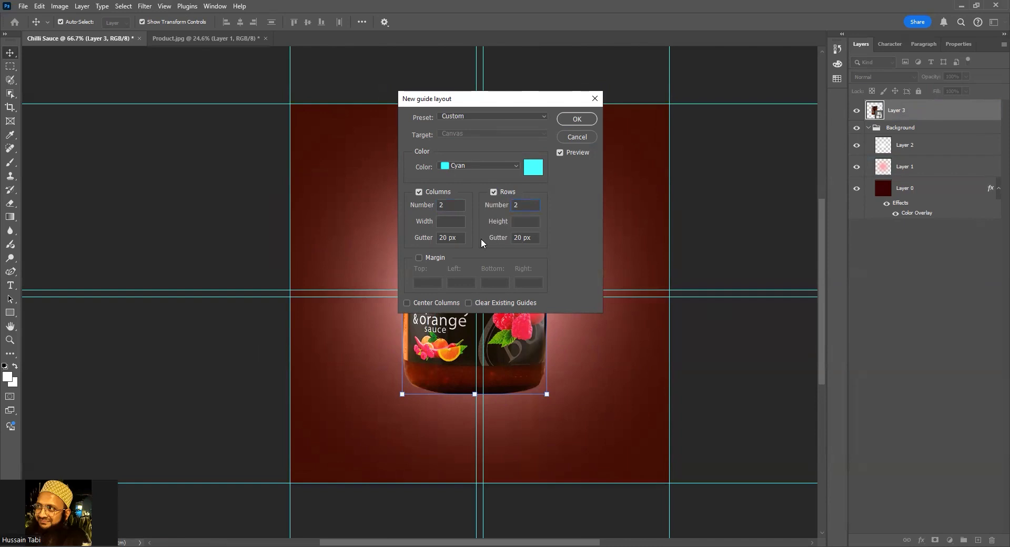
{"action": "left_click_drag", "start_coordinate": [453, 238], "coordinate": [417, 242]}
{"action": "type", "text": "0"}
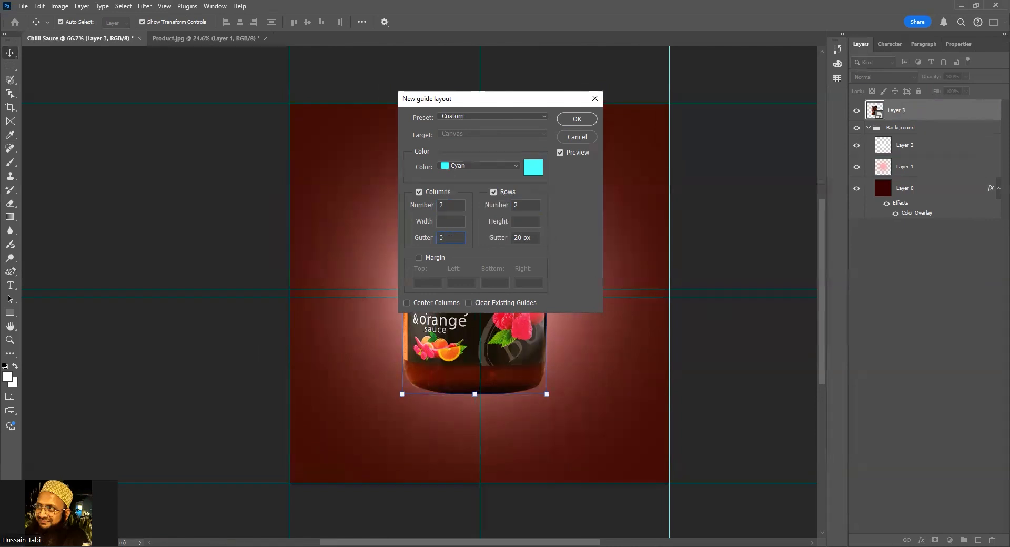
{"action": "double_click", "coordinate": [535, 238]}
{"action": "type", "text": "0"}
Add 40 px margins on all four sides to the guide layout and create the guides
{"action": "left_click", "coordinate": [419, 257]}
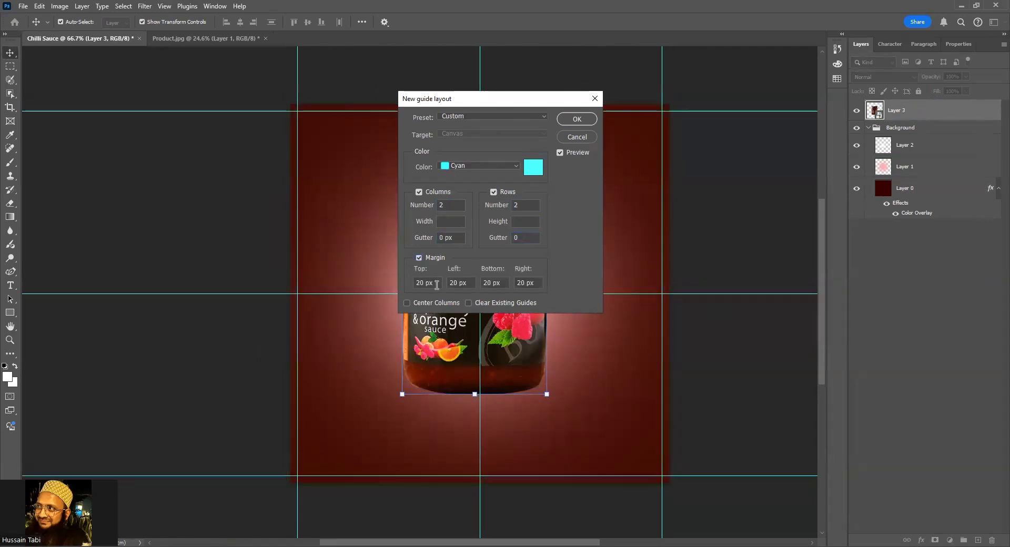
{"action": "type", "text": "40"}
{"action": "key", "text": "Tab"}
{"action": "type", "text": "40"}
{"action": "key", "text": "Tab"}
{"action": "type", "text": "40"}
{"action": "key", "text": "Tab"}
{"action": "type", "text": "40"}
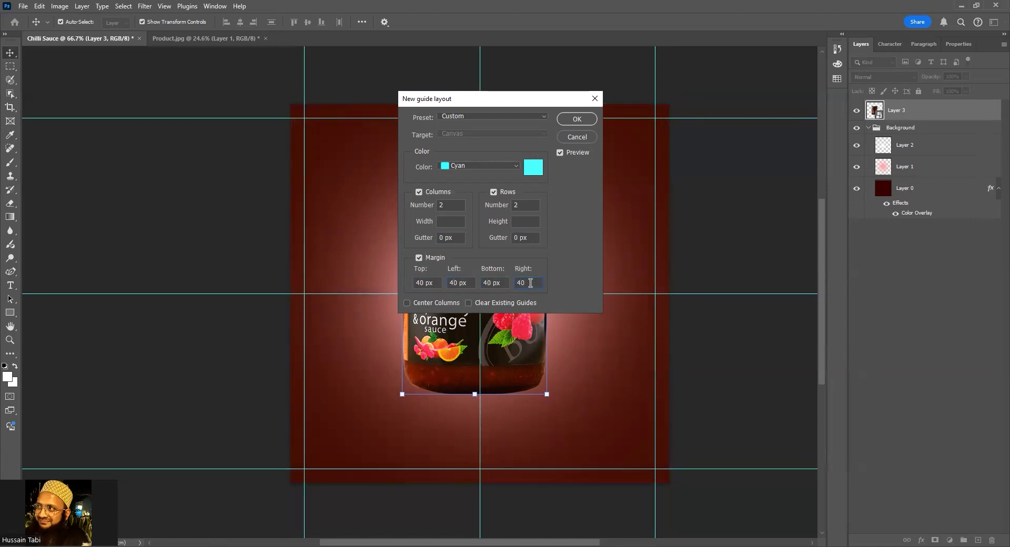
{"action": "left_click", "coordinate": [451, 208]}
{"action": "left_click", "coordinate": [570, 119]}
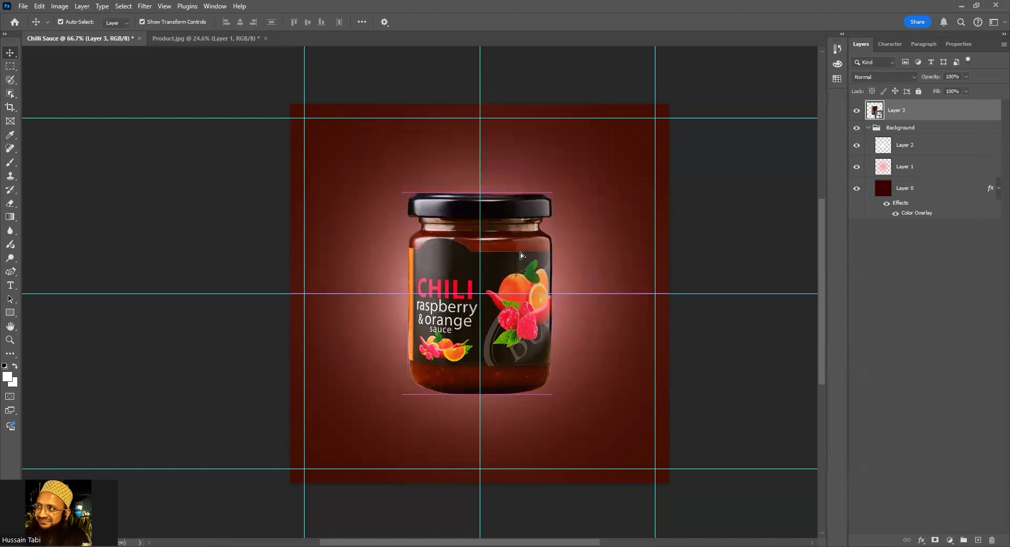
Rotate the jar 18.86°, scale it to 19.71%, and centre it on the guides at X 540 px, Y 540 px
{"action": "left_click_drag", "start_coordinate": [520, 253], "coordinate": [520, 254]}
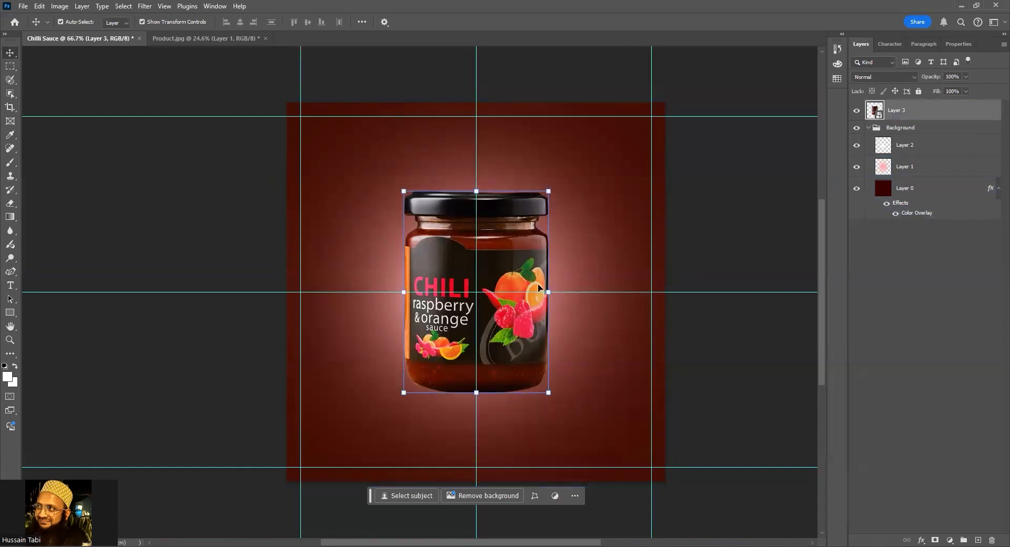
{"action": "key", "text": "ctrl+t"}
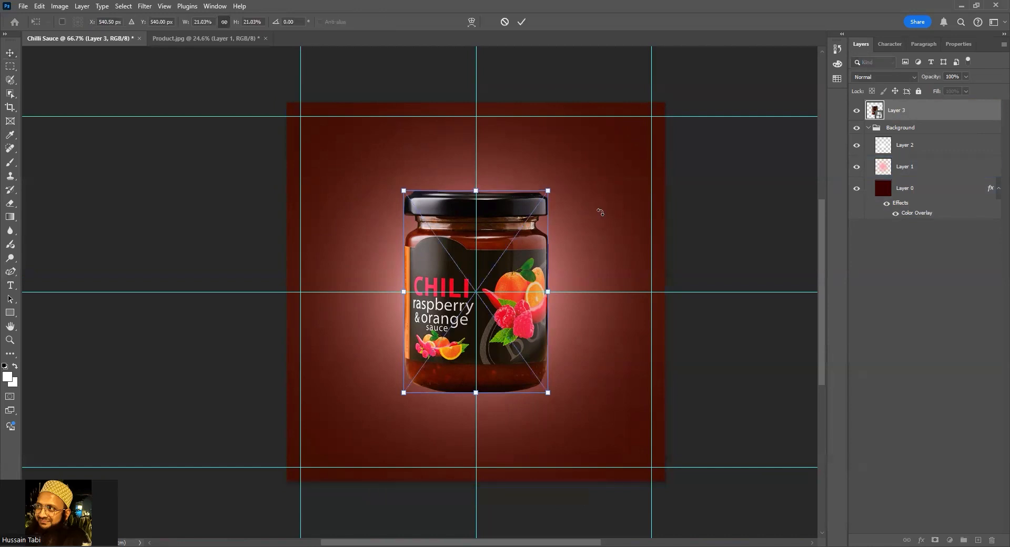
{"action": "left_click_drag", "start_coordinate": [551, 188], "coordinate": [579, 220]}
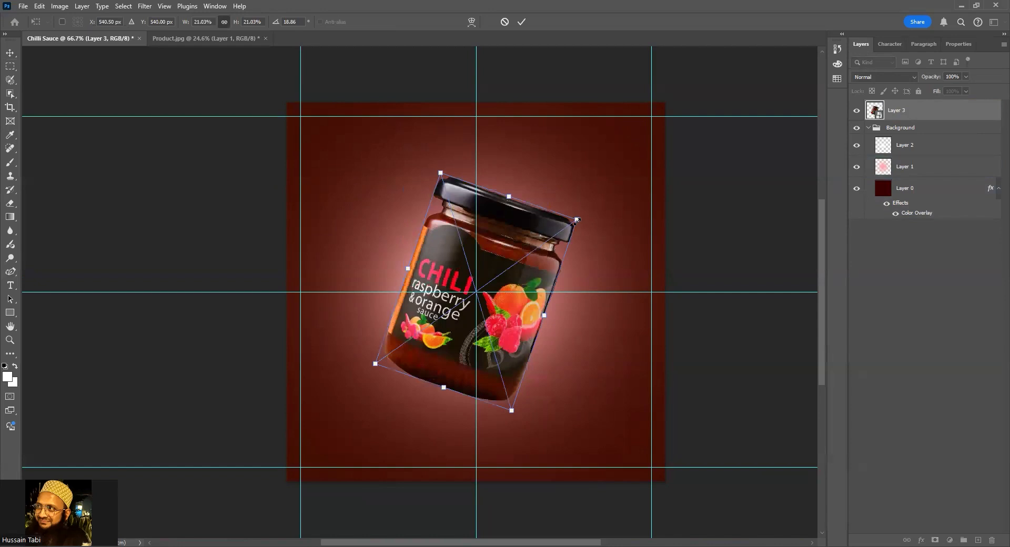
{"action": "left_click_drag", "start_coordinate": [519, 267], "coordinate": [521, 266]}
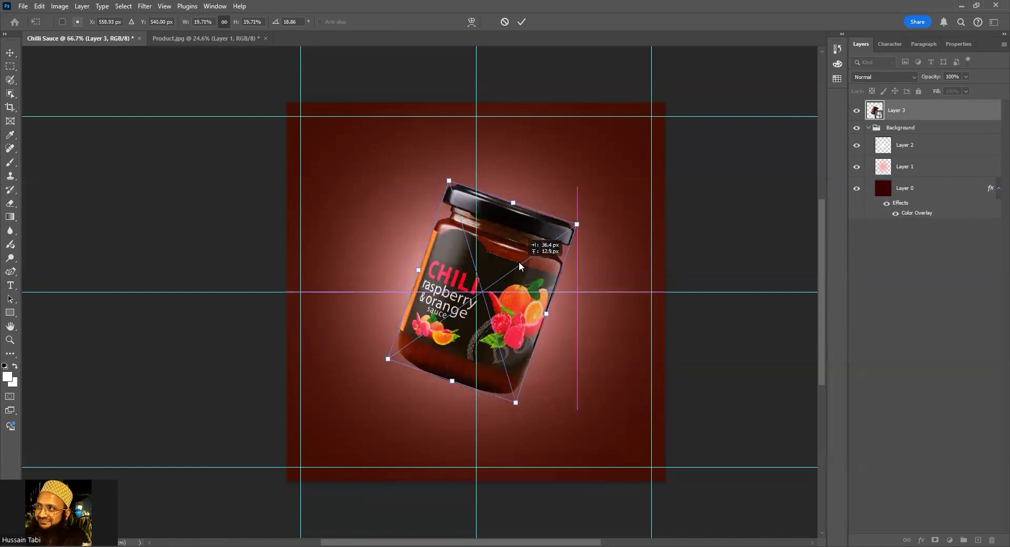
{"action": "left_click_drag", "start_coordinate": [517, 266], "coordinate": [516, 264]}
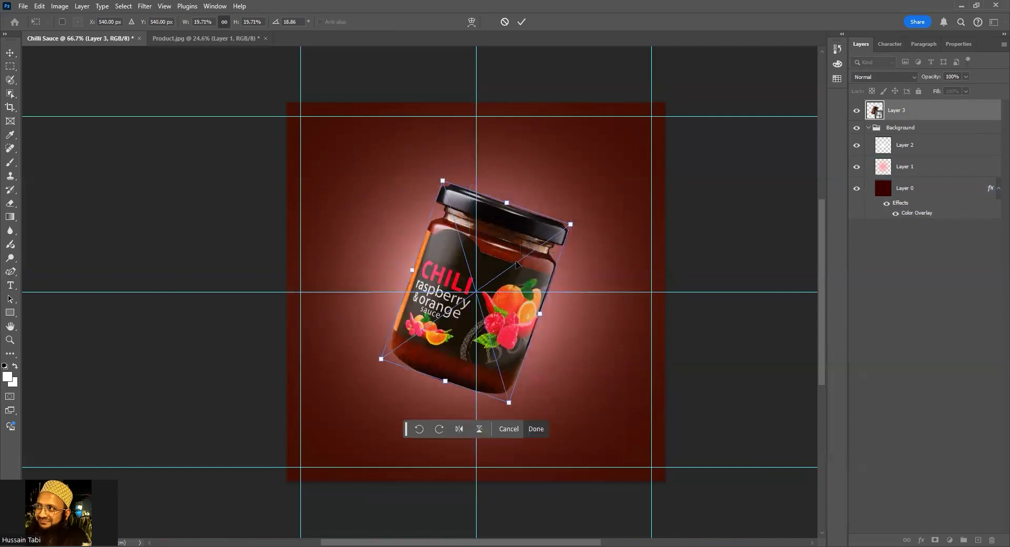
{"action": "key", "text": "Return"}
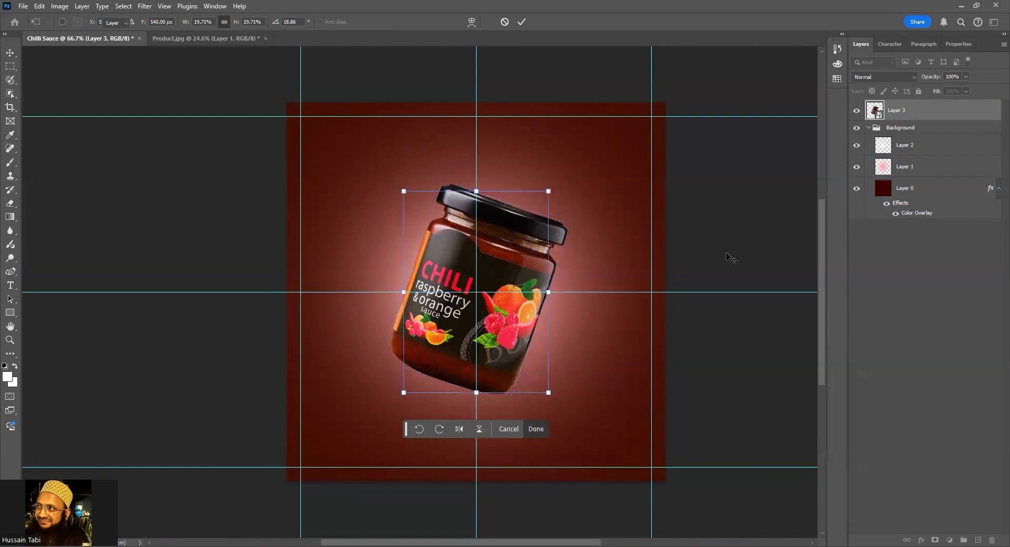
{"action": "left_click", "coordinate": [644, 259]}
{"action": "left_click", "coordinate": [731, 258]}
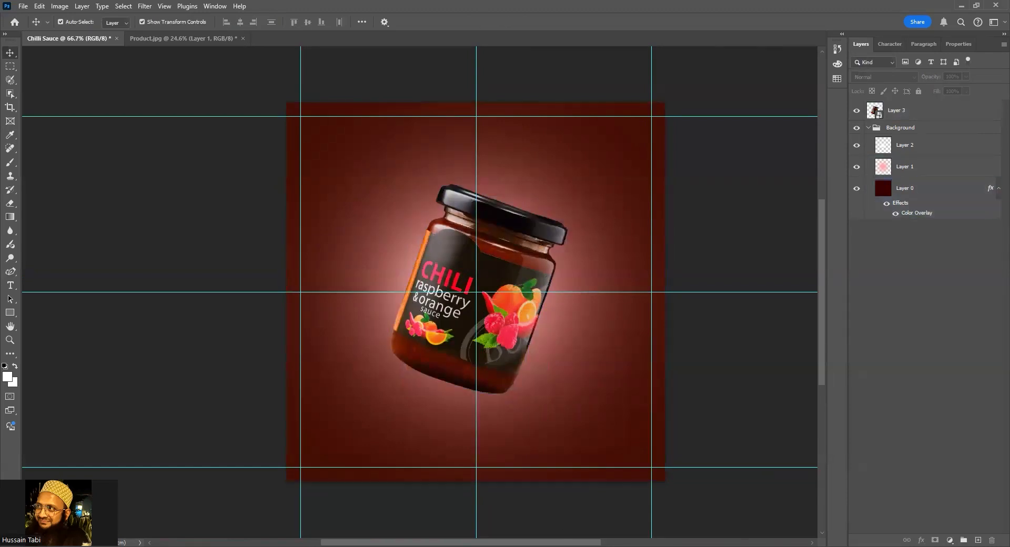
Apply a Brightness/Contrast adjustment to the jar on Layer 3 with Brightness 28
{"action": "left_click", "coordinate": [936, 110]}
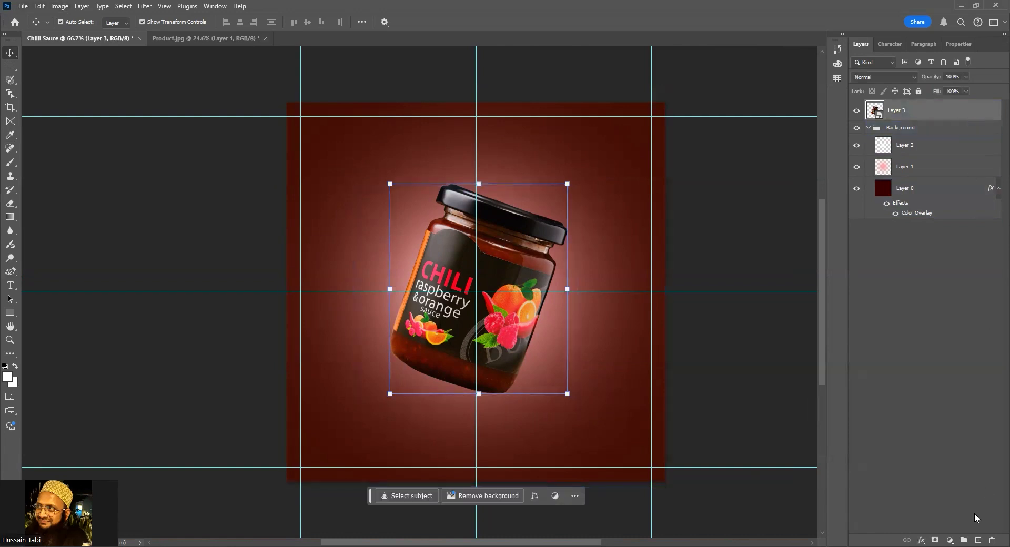
{"action": "left_click", "coordinate": [61, 9]}
{"action": "mouse_move", "coordinate": [115, 33]}
{"action": "left_click", "coordinate": [181, 32]}
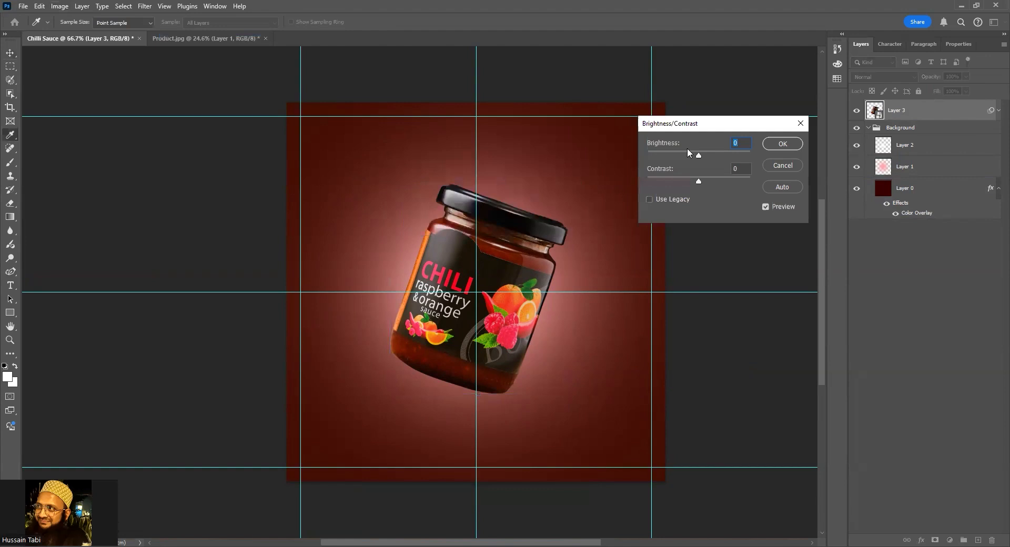
{"action": "mouse_move", "coordinate": [699, 155]}
{"action": "left_mouse_down"}
{"action": "mouse_move", "coordinate": [720, 155]}
{"action": "mouse_move", "coordinate": [708, 156]}
{"action": "left_mouse_up"}
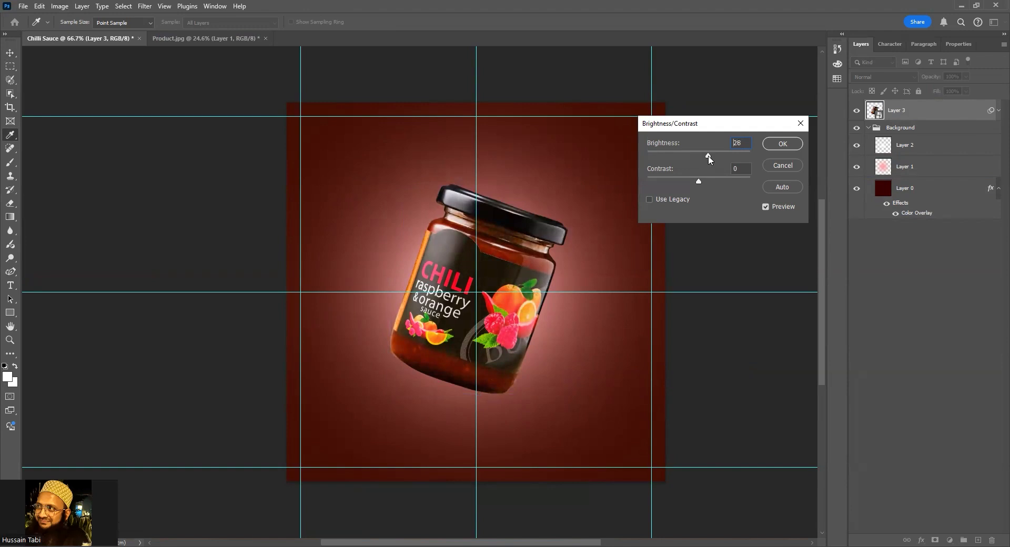
{"action": "left_click", "coordinate": [783, 147]}
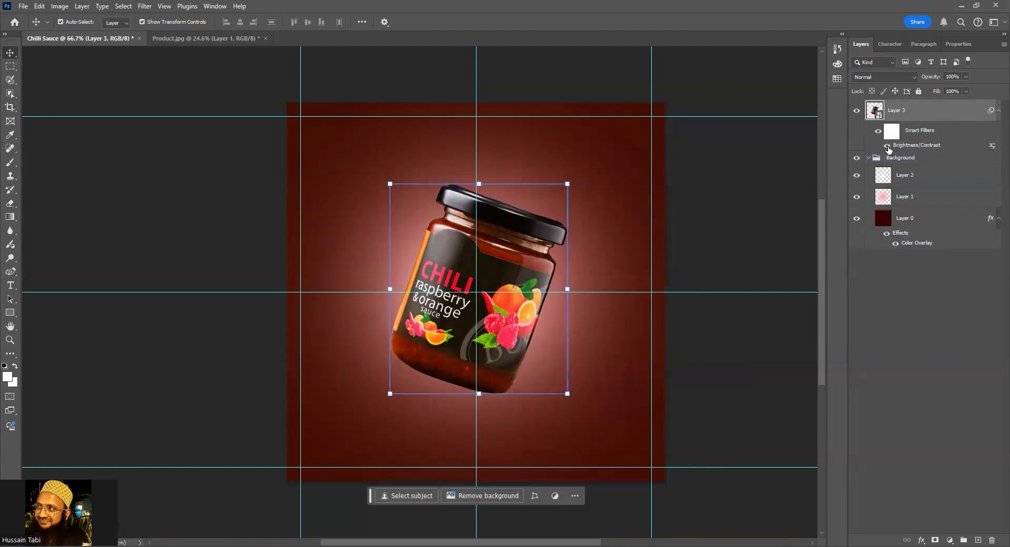
Compare the jar with and without its Brightness/Contrast smart filter, leaving the filter on
{"action": "left_click", "coordinate": [888, 149]}
{"action": "left_click", "coordinate": [887, 149]}
{"action": "left_click", "coordinate": [888, 149]}
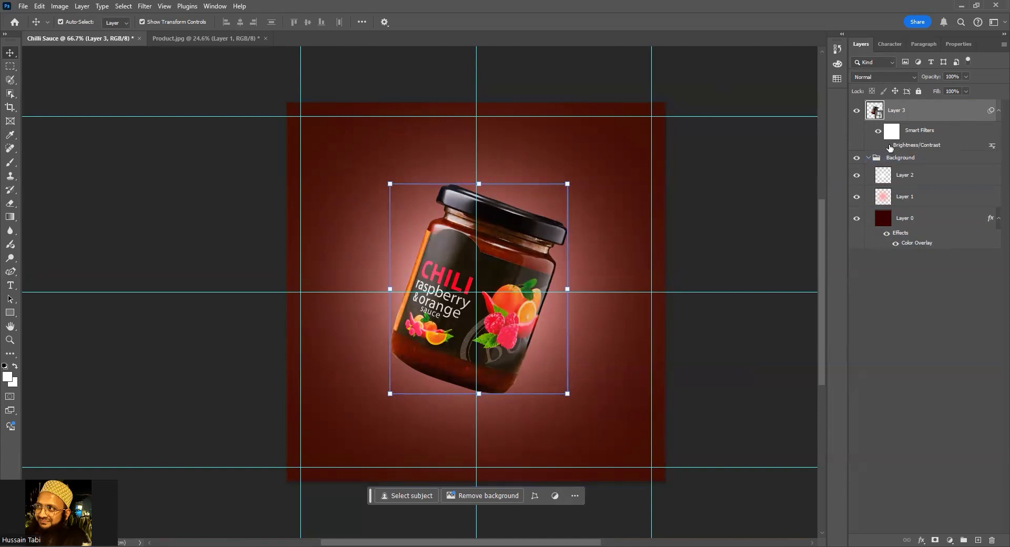
{"action": "left_click", "coordinate": [888, 148]}
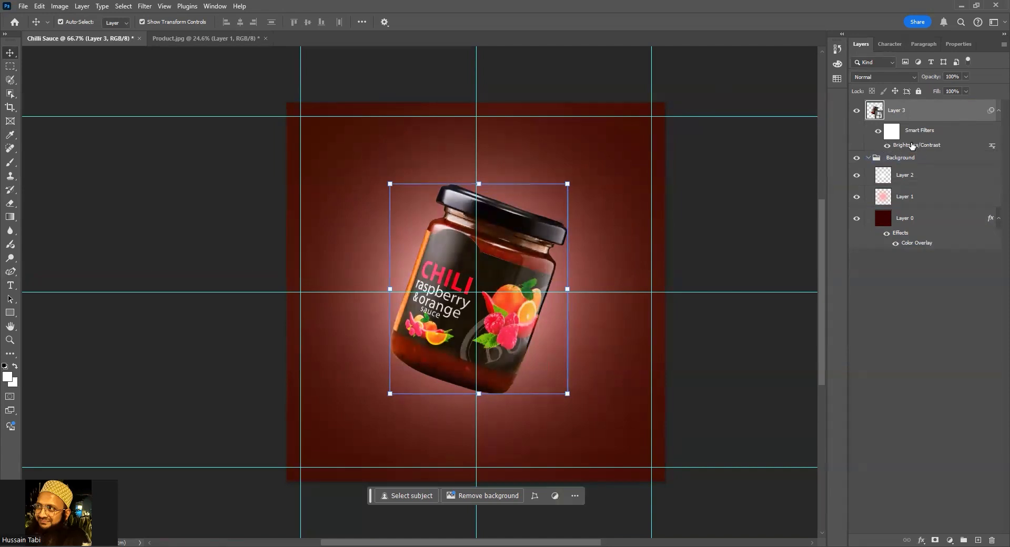
Load the outline of the jar on Layer 3 as a selection and add a new empty layer above it
{"action": "left_click", "coordinate": [923, 361]}
{"action": "left_click_drag", "start_coordinate": [616, 292], "coordinate": [574, 274]}
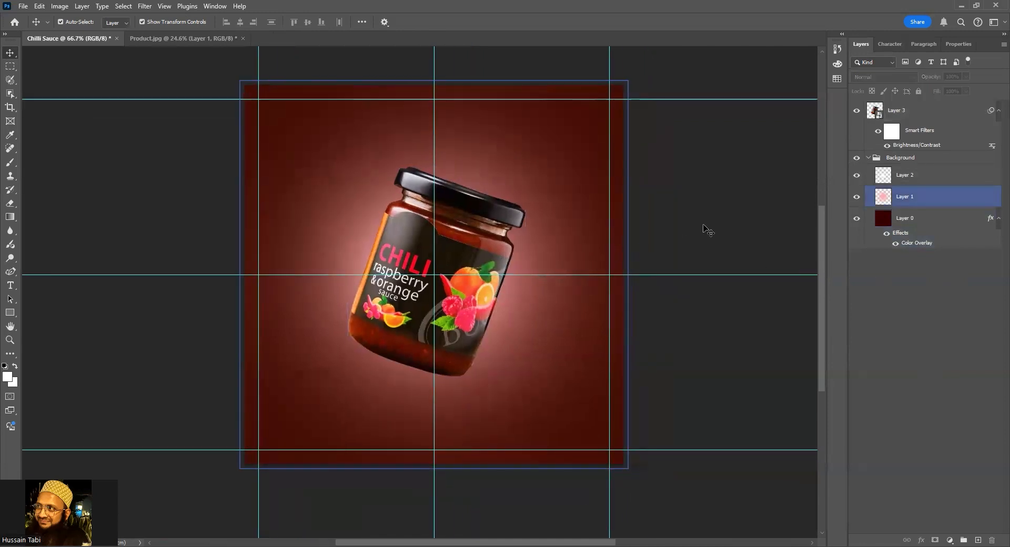
{"action": "left_click", "coordinate": [708, 229]}
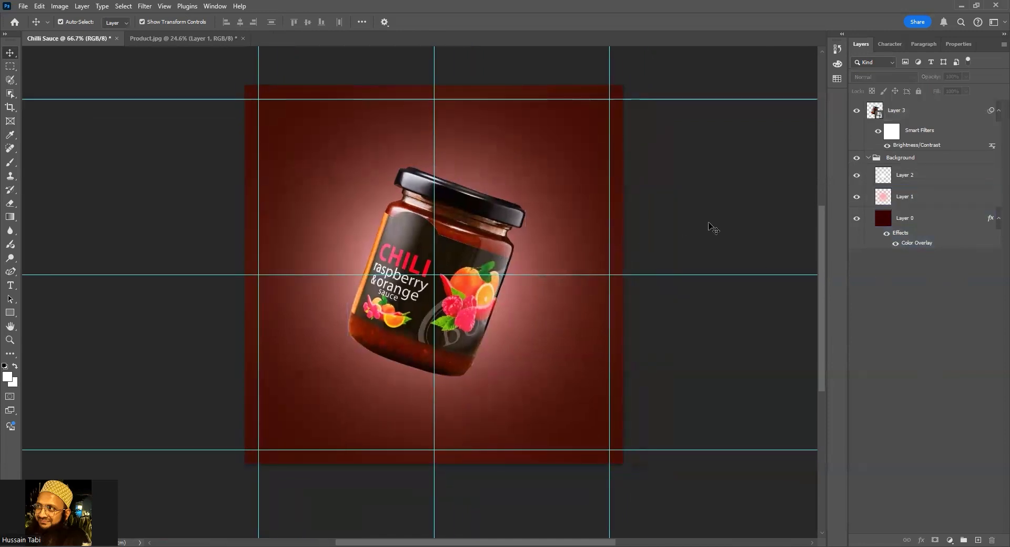
{"action": "scroll", "coordinate": [332, 330], "scroll_direction": "up", "scroll_amount": 10}
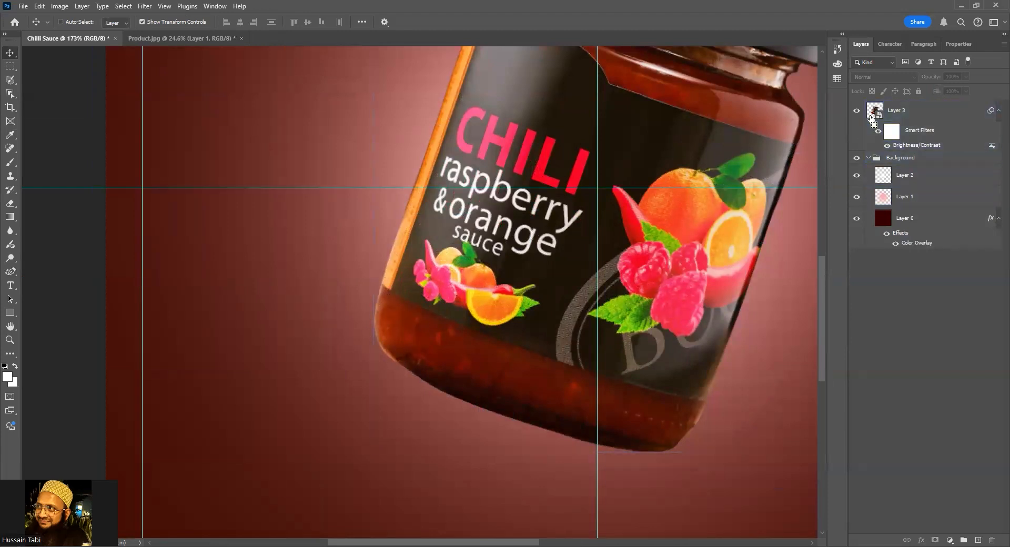
{"action": "left_click", "coordinate": [873, 115], "text": "ctrl"}
{"action": "right_click", "coordinate": [904, 108]}
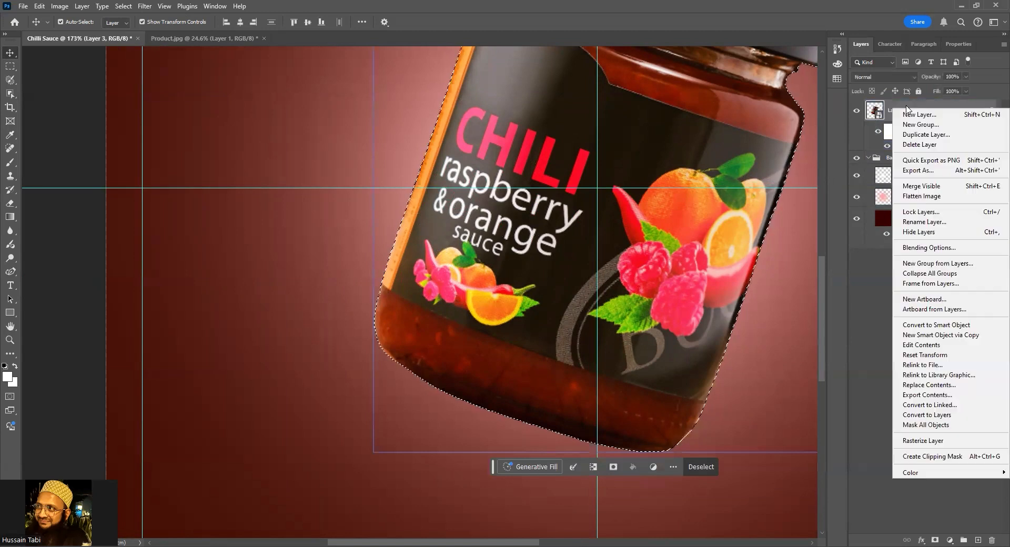
{"action": "left_click", "coordinate": [875, 275]}
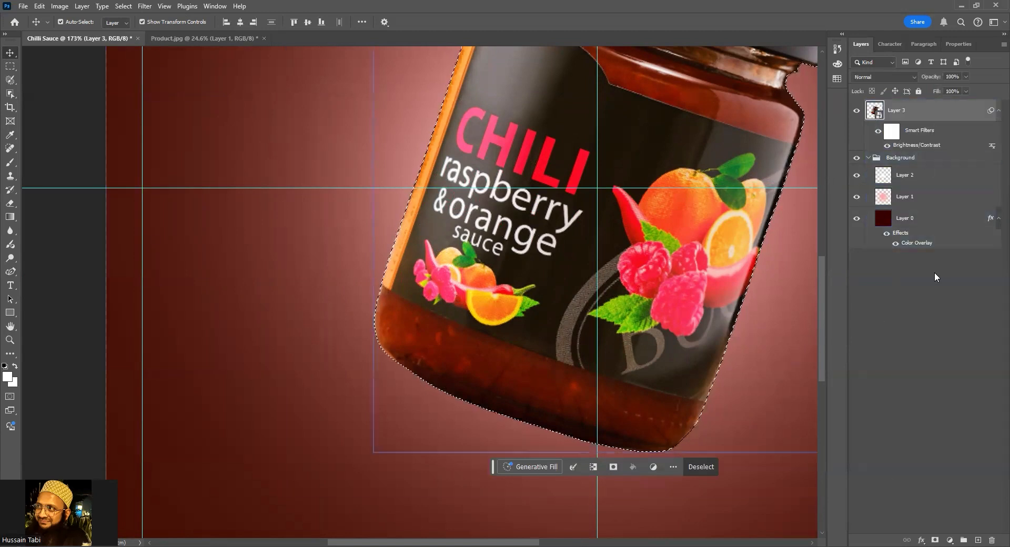
{"action": "left_click", "coordinate": [976, 538]}
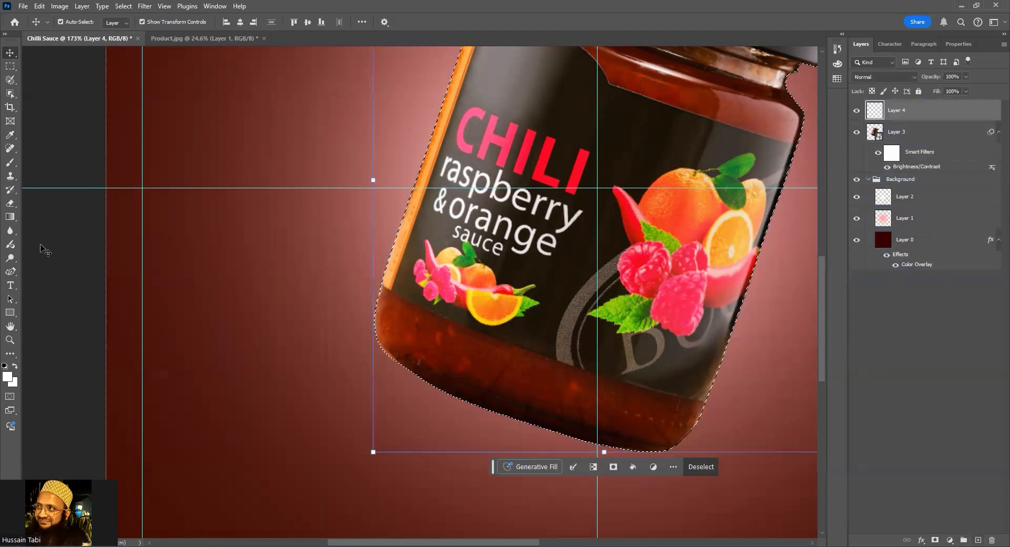
Set up a 50 px brush at 10% opacity with the reddish-brown colour sampled from the sauce near the jar's lower left edge
{"action": "left_click", "coordinate": [10, 162]}
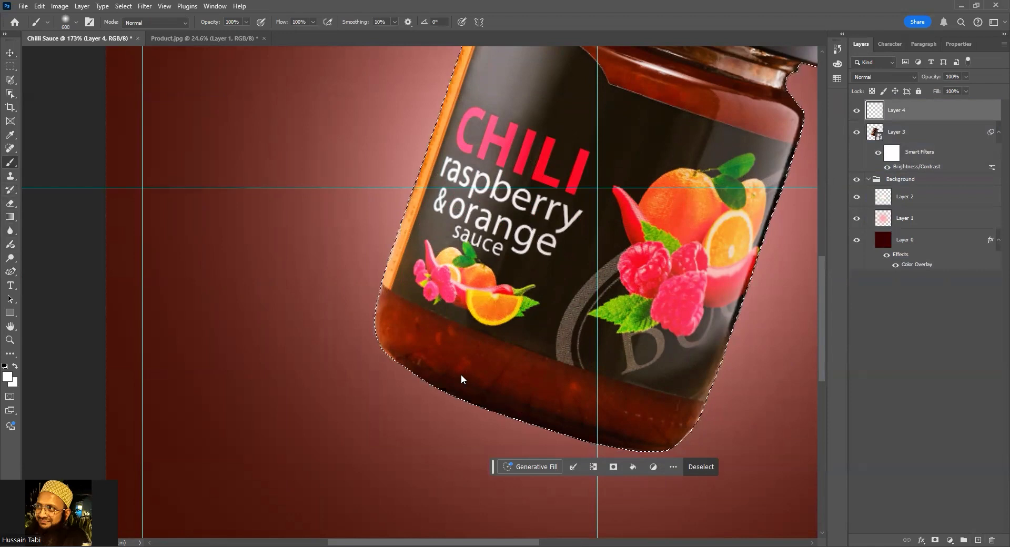
{"action": "key", "text": "bracketleft"}
{"action": "key", "text": "bracketleft"}
{"action": "key", "text": "bracketleft"}
{"action": "key", "text": "bracketleft"}
{"action": "key", "text": "bracketleft"}
{"action": "key", "text": "bracketleft"}
{"action": "key", "text": "bracketleft"}
{"action": "key", "text": "bracketleft"}
{"action": "key", "text": "bracketleft"}
{"action": "key", "text": "bracketleft"}
{"action": "key", "text": "bracketleft"}
{"action": "key", "text": "bracketleft"}
{"action": "key", "text": "bracketleft"}
{"action": "key", "text": "bracketleft"}
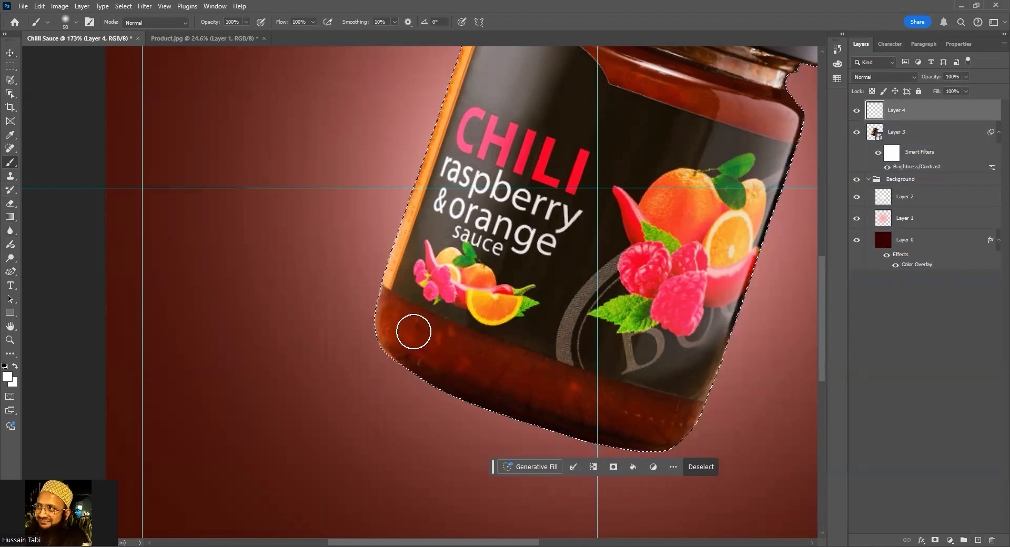
{"action": "left_click", "coordinate": [389, 303], "text": "alt"}
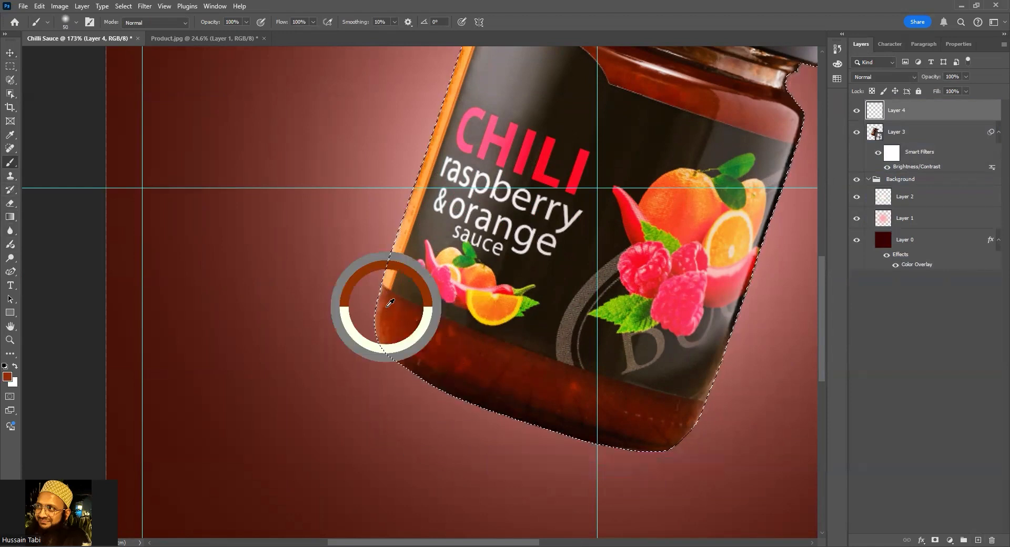
{"action": "left_click", "coordinate": [238, 22]}
{"action": "type", "text": "10"}
{"action": "key", "text": "Return"}
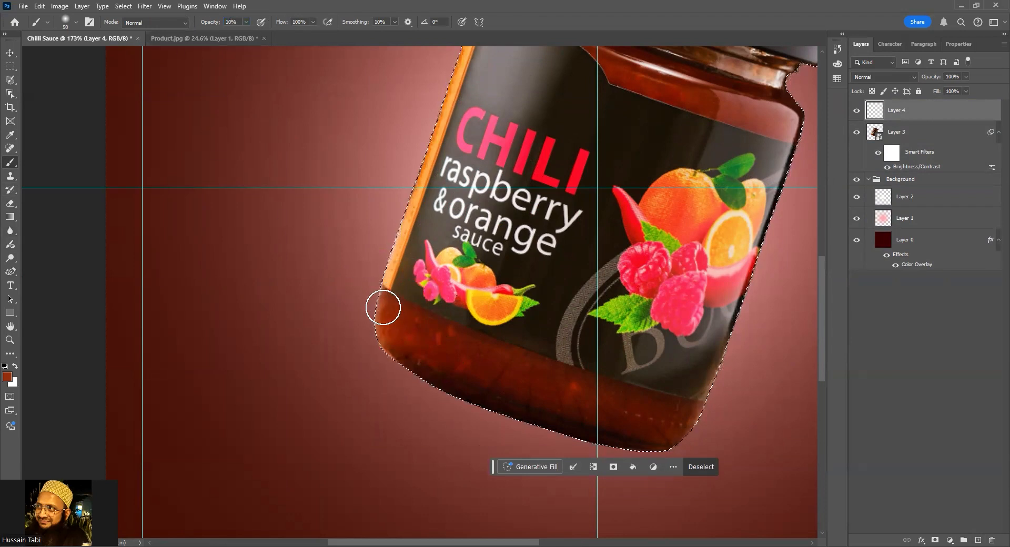
Paint sampled sauce colours softly over the edges of the jar's lower sauce area on Layer 4, and clear the selection
{"action": "mouse_move", "coordinate": [382, 321]}
{"action": "left_mouse_down"}
{"action": "mouse_move", "coordinate": [386, 361]}
{"action": "mouse_move", "coordinate": [398, 364]}
{"action": "mouse_move", "coordinate": [386, 300]}
{"action": "left_mouse_up"}
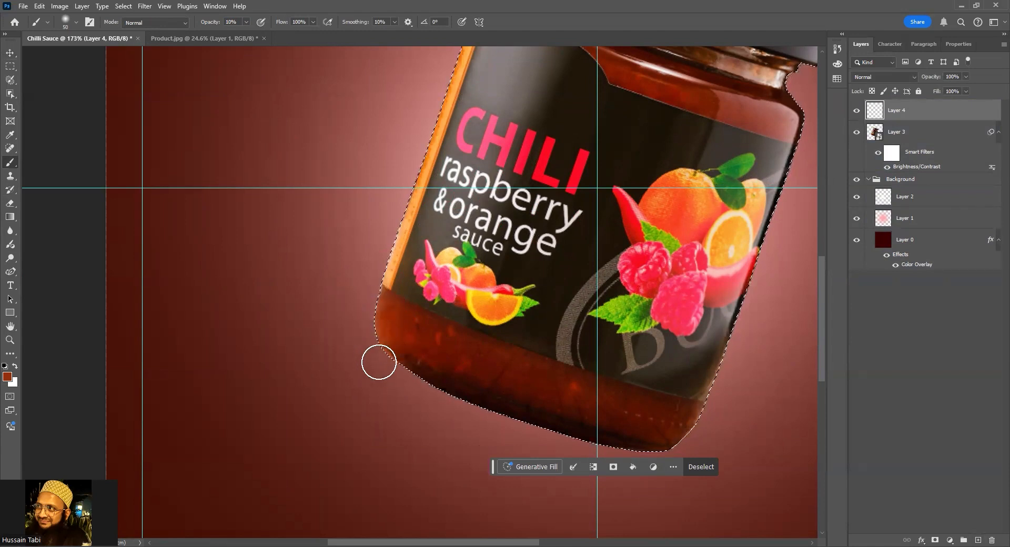
{"action": "left_click", "coordinate": [692, 405], "text": "alt"}
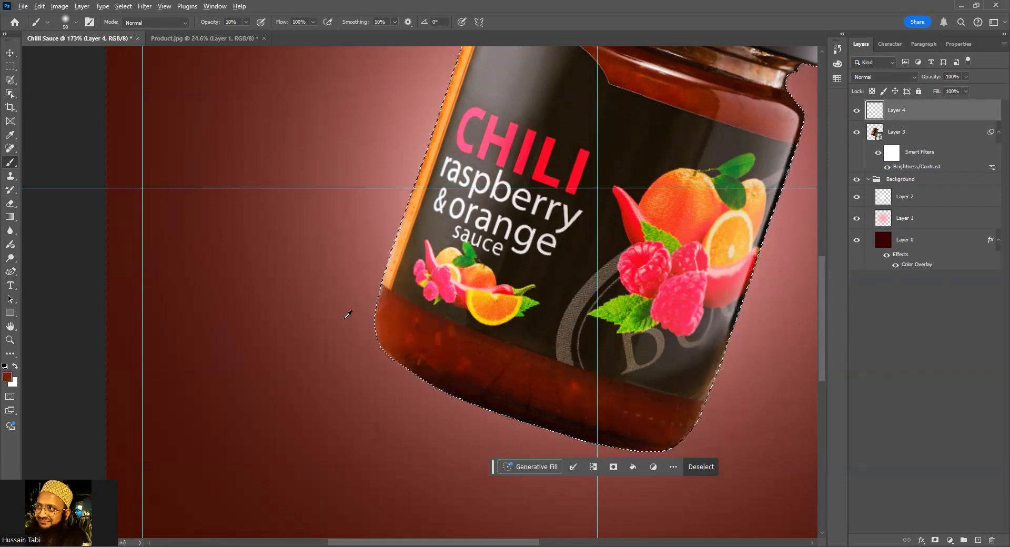
{"action": "key", "text": "ctrl+d"}
{"action": "scroll", "coordinate": [347, 319], "scroll_direction": "down", "scroll_amount": 2}
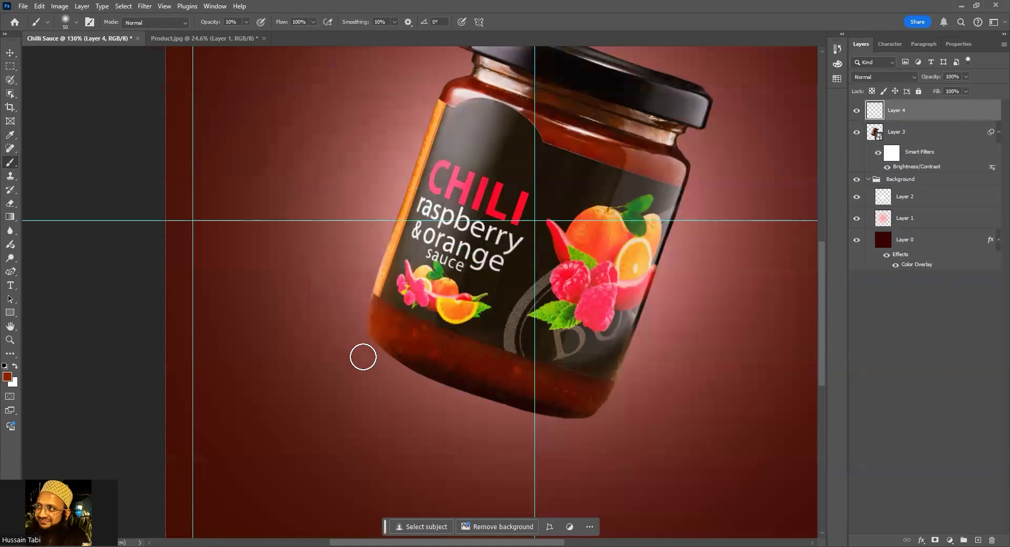
{"action": "scroll", "coordinate": [362, 332], "scroll_direction": "down", "scroll_amount": 4}
{"action": "left_click_drag", "start_coordinate": [515, 312], "coordinate": [531, 384]}
Reload the jar outline as a selection, touch up the sauce's left edge on Layer 4 with a 10 px brush, and deselect
{"action": "scroll", "coordinate": [363, 383], "scroll_direction": "up", "scroll_amount": 10}
{"action": "left_click", "coordinate": [874, 130], "text": "ctrl"}
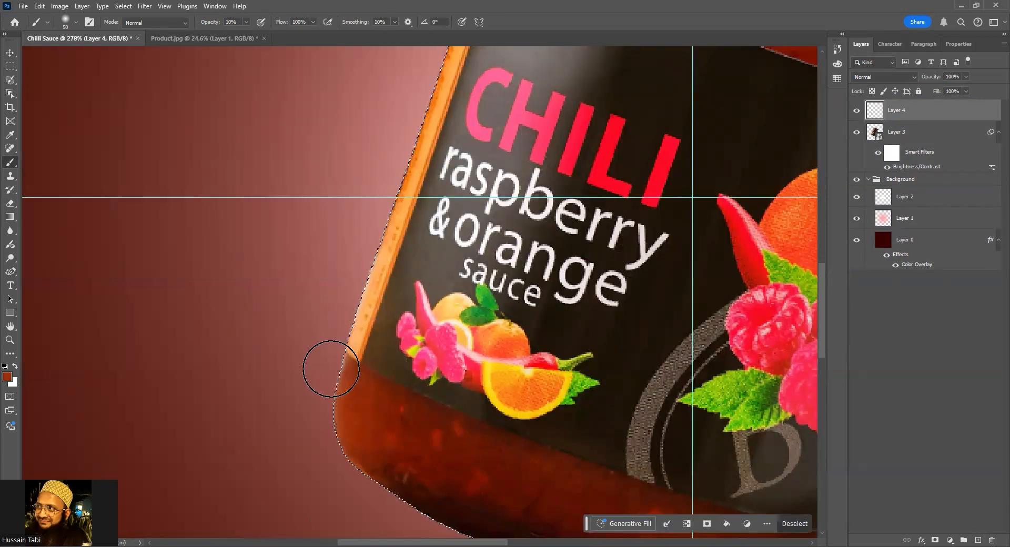
{"action": "key", "text": "bracketleft"}
{"action": "key", "text": "bracketleft"}
{"action": "key", "text": "bracketleft"}
{"action": "key", "text": "bracketleft"}
{"action": "key", "text": "bracketleft"}
{"action": "key", "text": "bracketright"}
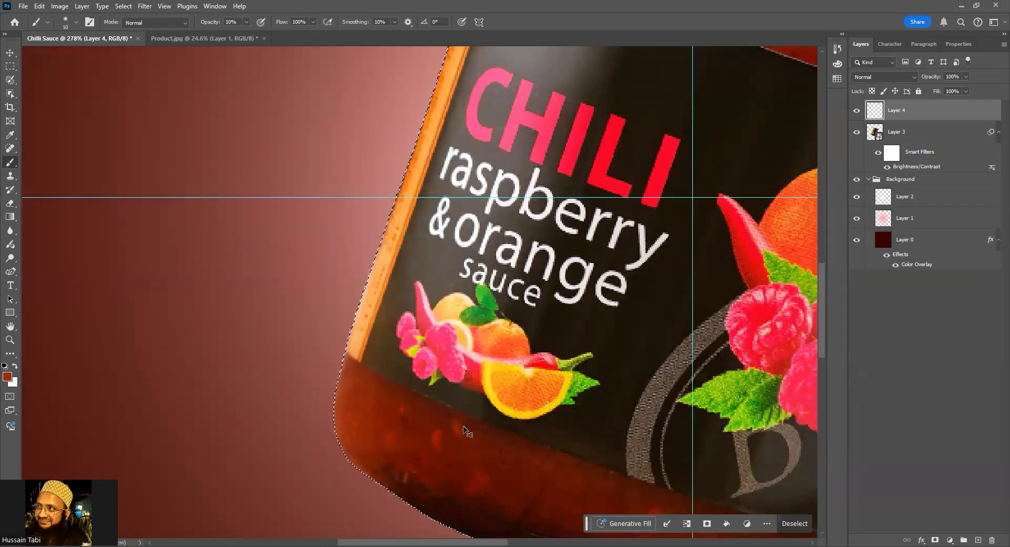
{"action": "key", "text": "ctrl+d"}
{"action": "key", "text": "ctrl+0"}
{"action": "left_click", "coordinate": [10, 53]}
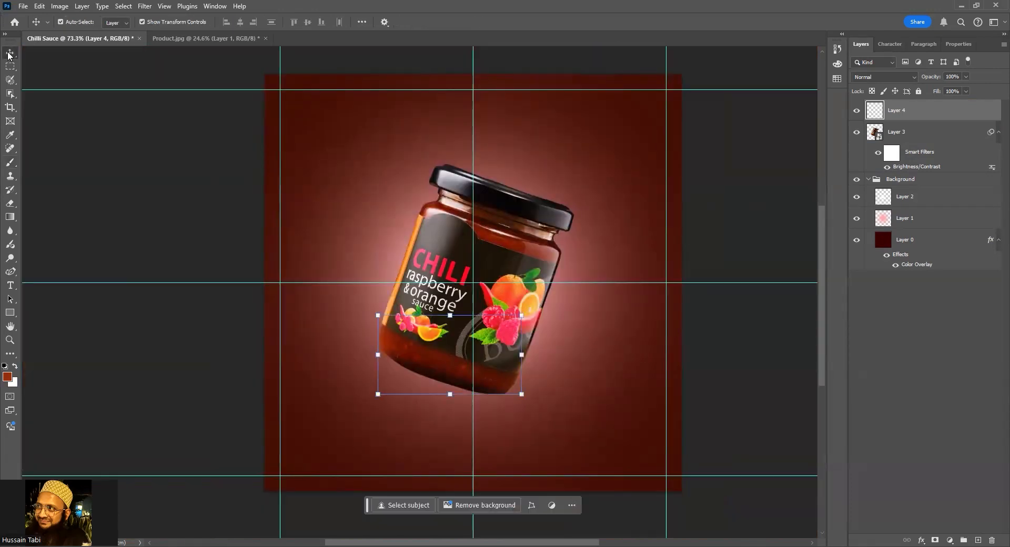
{"action": "left_click", "coordinate": [119, 163]}
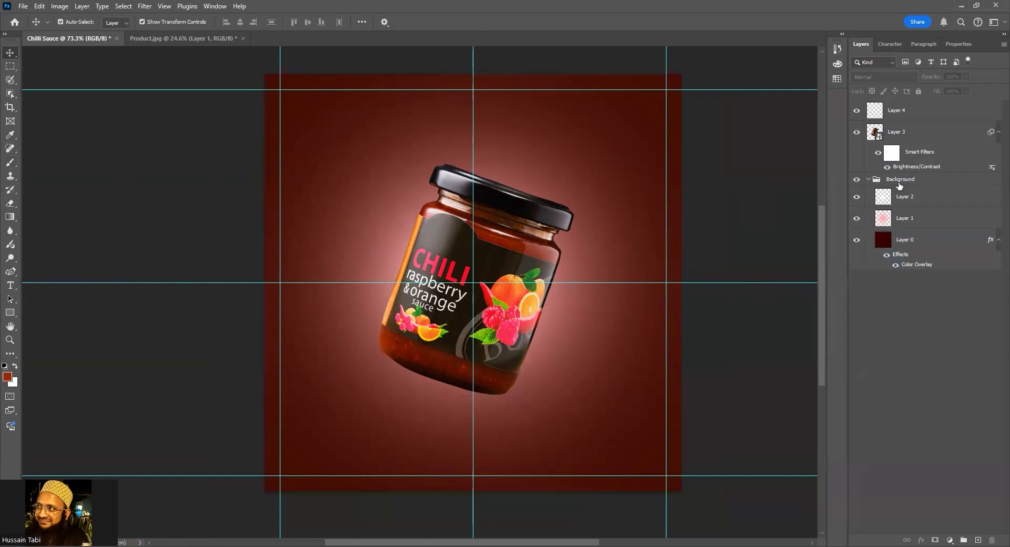
Group Layer 3 and Layer 4 and name the group Main Product
{"action": "left_click", "coordinate": [932, 157]}
{"action": "left_click", "coordinate": [912, 117], "text": "shift"}
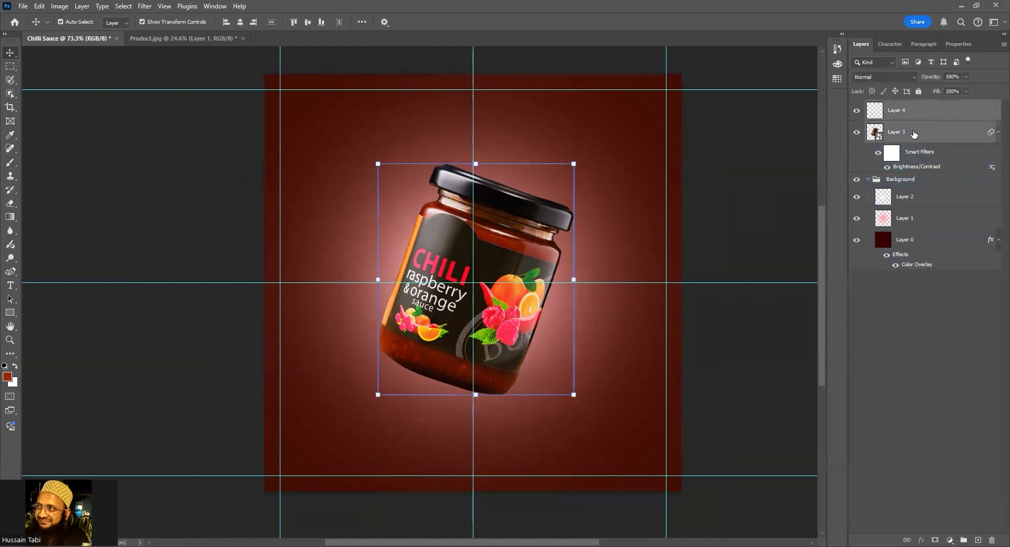
{"action": "left_click", "coordinate": [963, 539]}
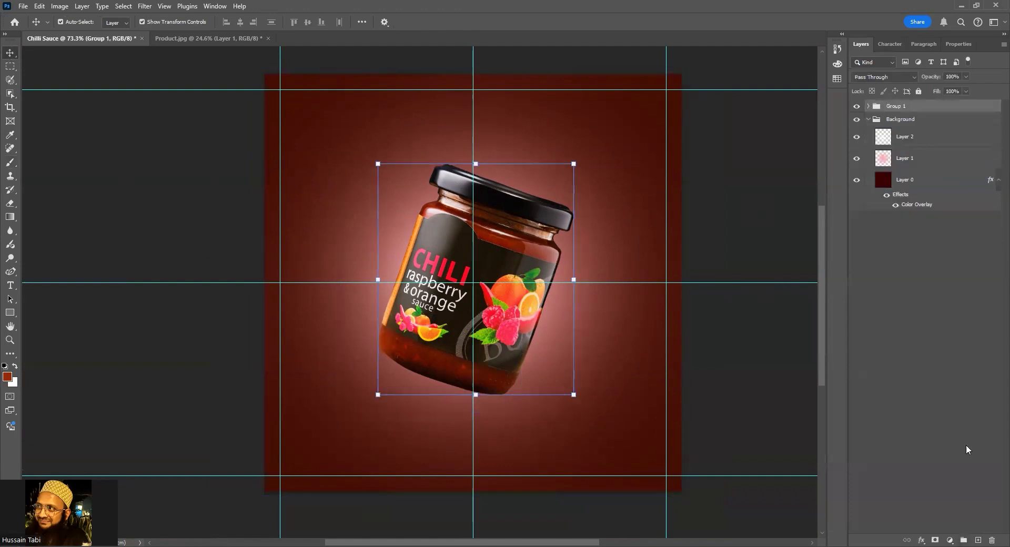
{"action": "double_click", "coordinate": [897, 106]}
{"action": "type", "text": "Main Product"}
{"action": "key", "text": "Return"}
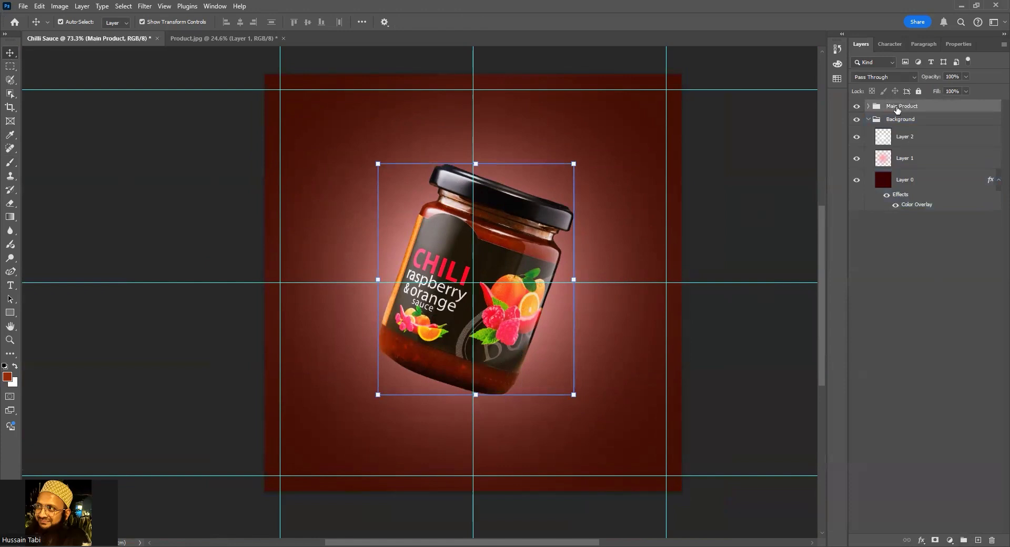
Collapse the Background group and expand the Main Product group to show its layers
{"action": "left_click", "coordinate": [868, 119]}
{"action": "left_click", "coordinate": [922, 207]}
{"action": "left_click", "coordinate": [902, 106]}
{"action": "left_click", "coordinate": [868, 105]}
{"action": "left_click", "coordinate": [940, 125]}
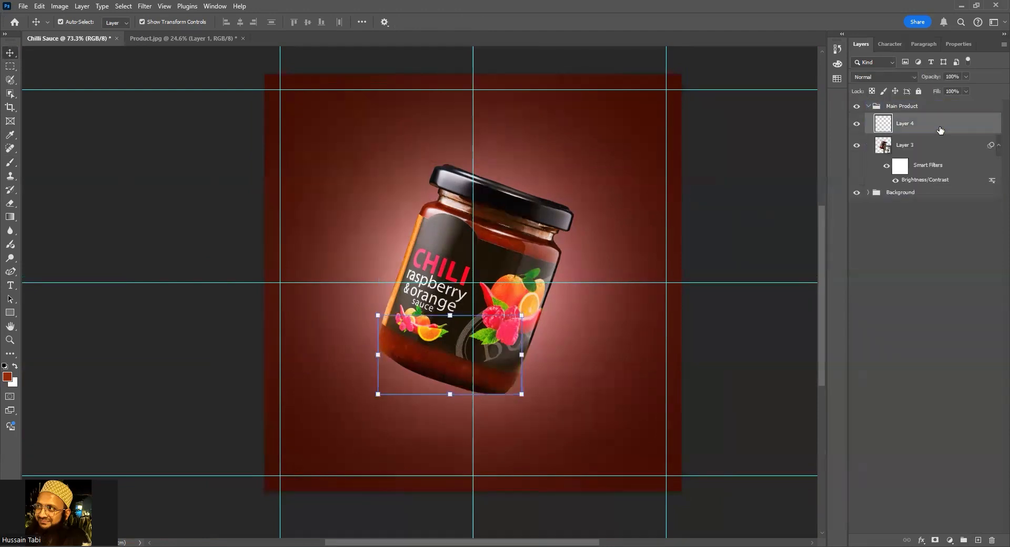
{"action": "left_click", "coordinate": [924, 289]}
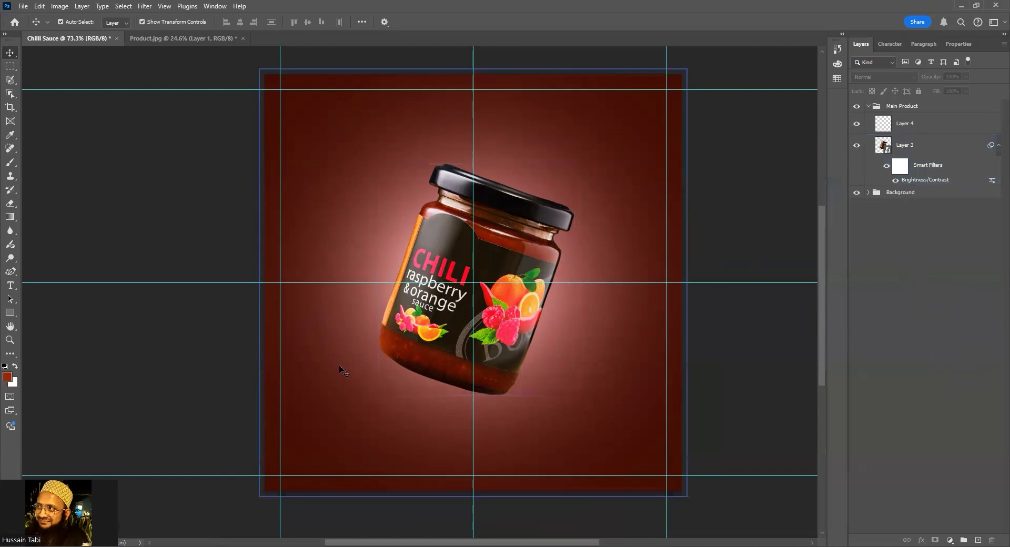
Hide the Main Product group and stamp the visible background layers into a new layer above Layer 2 in the Background group
{"action": "left_click", "coordinate": [881, 192]}
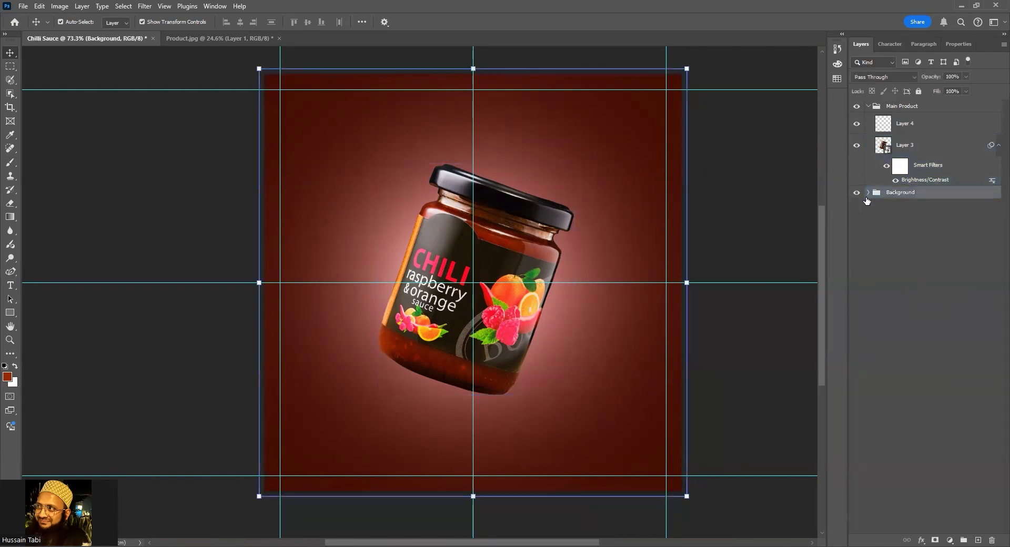
{"action": "left_click", "coordinate": [868, 192]}
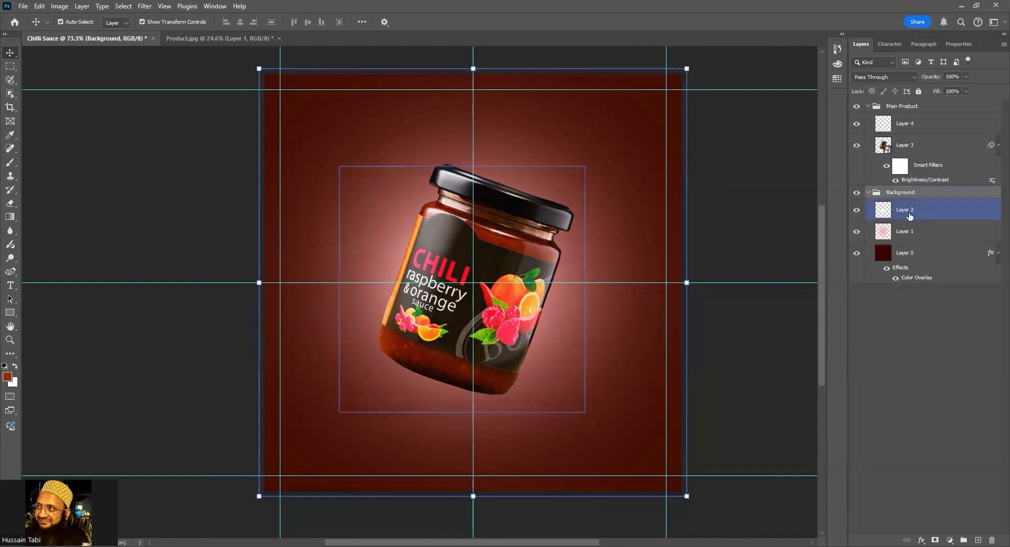
{"action": "left_click", "coordinate": [856, 106]}
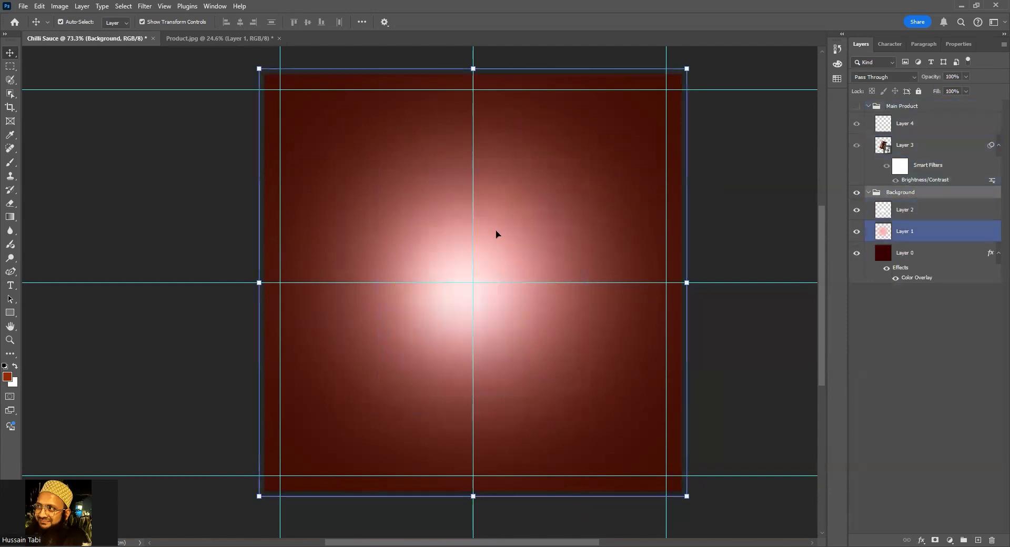
{"action": "left_click", "coordinate": [926, 210]}
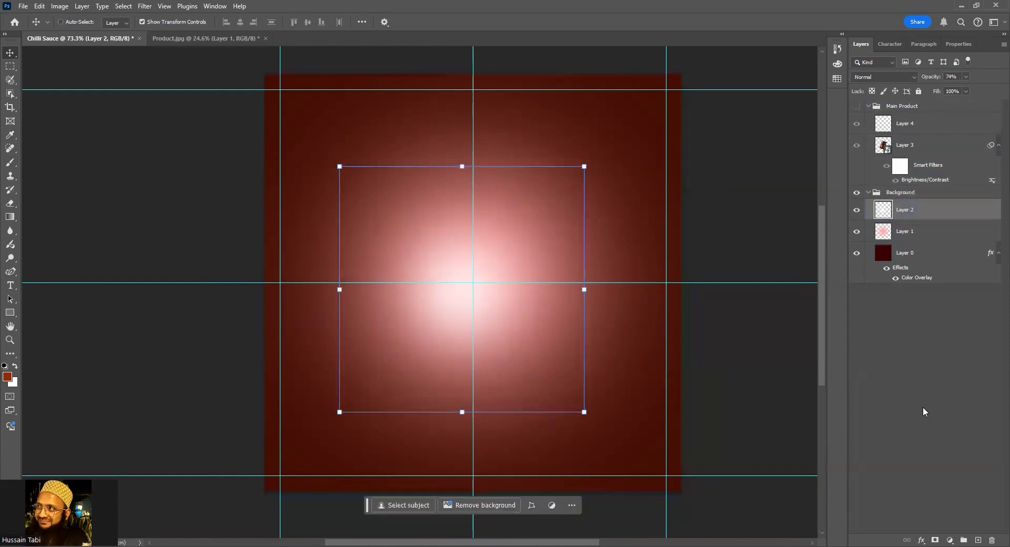
{"action": "key", "text": "ctrl+alt+shift+e"}
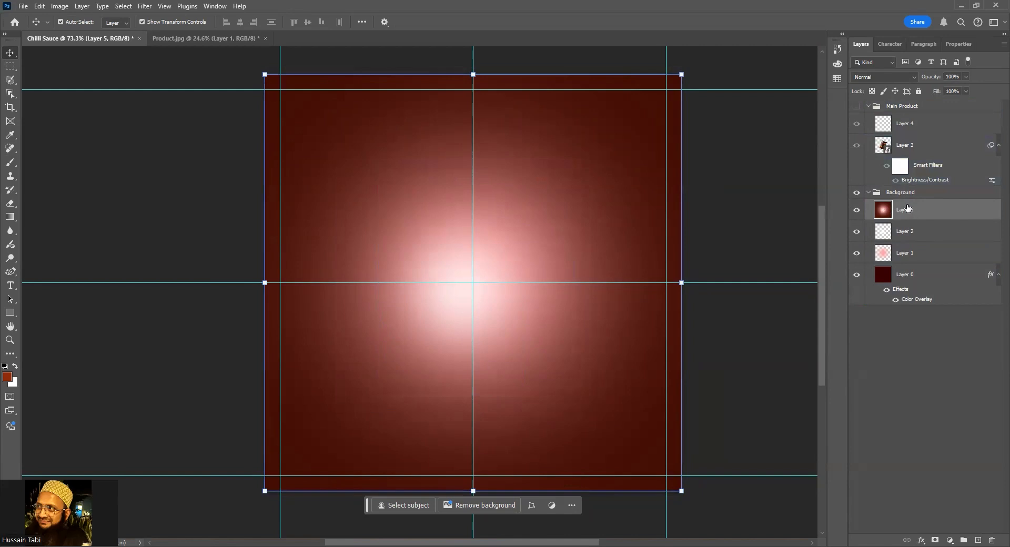
Rename the jar layer, Layer 3, as Product
{"action": "double_click", "coordinate": [905, 144]}
{"action": "type", "text": "Product"}
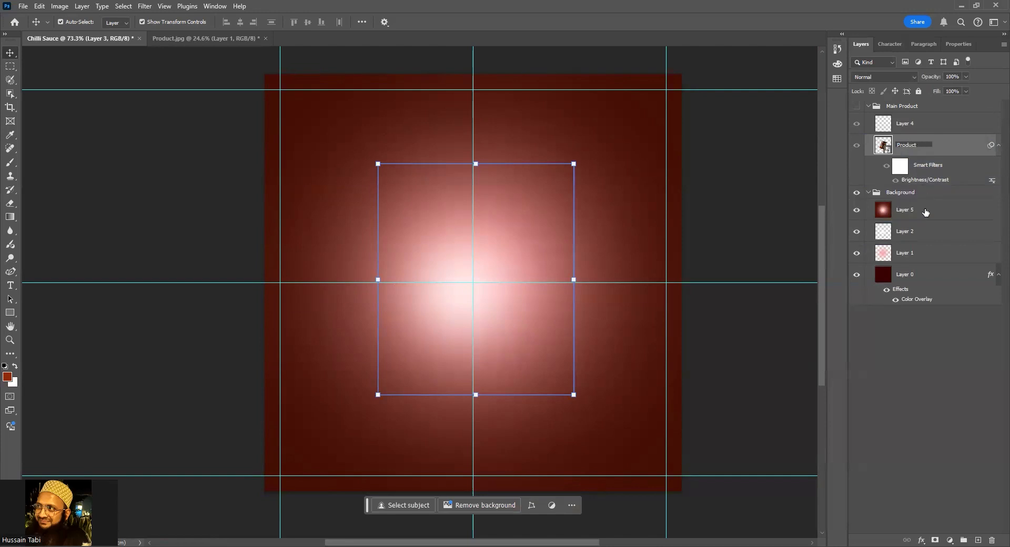
{"action": "left_click", "coordinate": [903, 337]}
Load the outline of the hidden Product layer as a selection over the background
{"action": "left_click", "coordinate": [884, 142]}
{"action": "left_click", "coordinate": [882, 143], "text": "ctrl"}
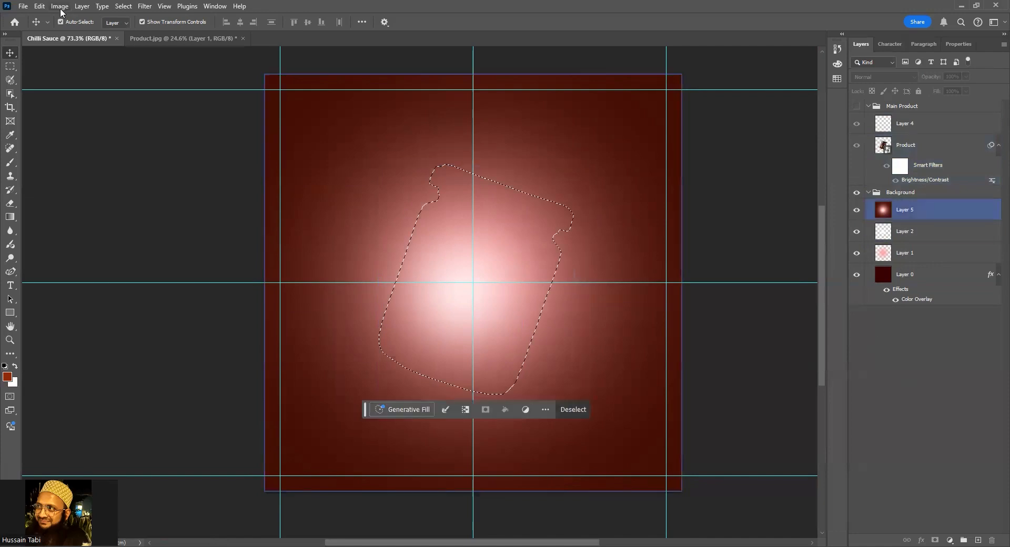
{"action": "left_click", "coordinate": [957, 157]}
{"action": "left_click", "coordinate": [957, 156], "text": "ctrl"}
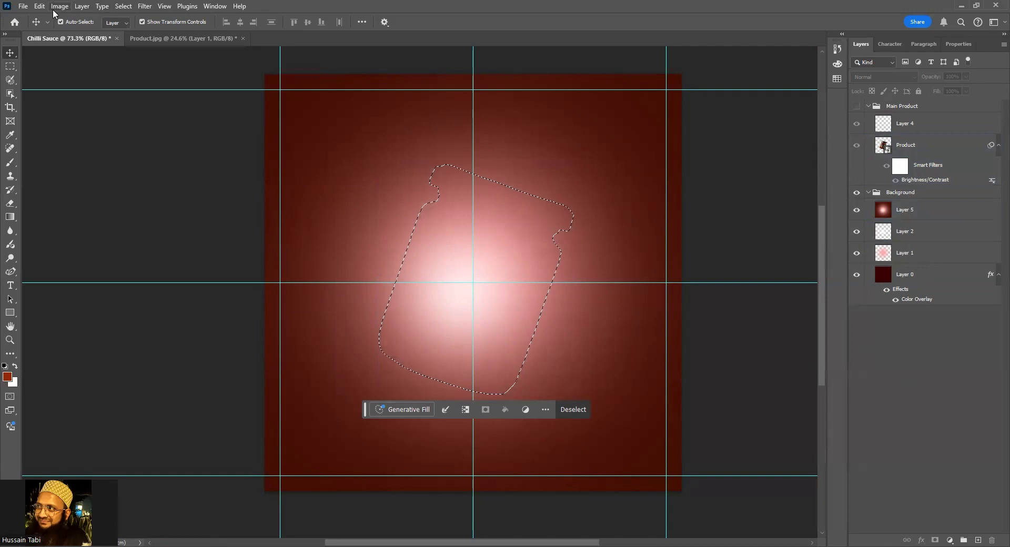
Try converting the jar selection into a border 10 pixels wide, and undo it
{"action": "left_click", "coordinate": [124, 6]}
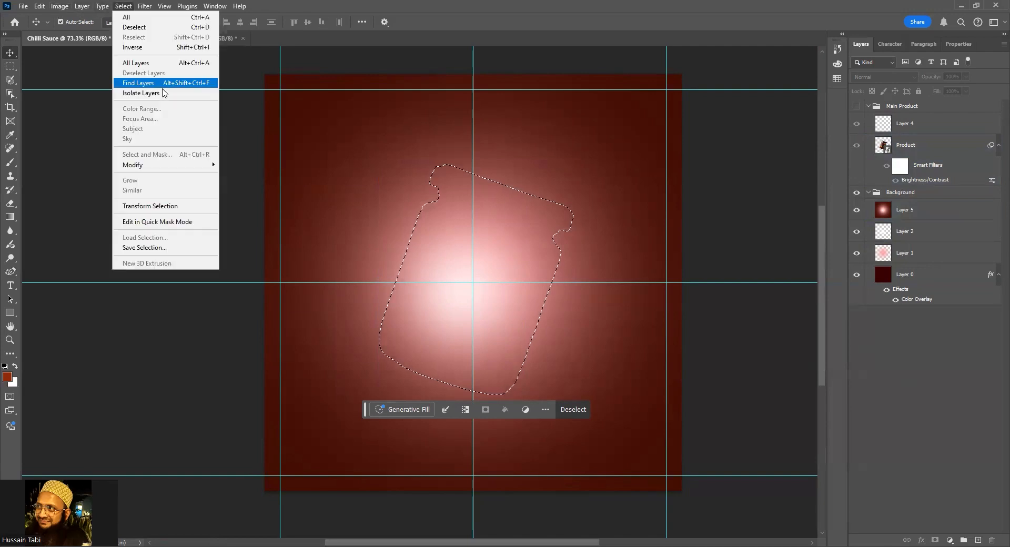
{"action": "mouse_move", "coordinate": [174, 165]}
{"action": "left_click", "coordinate": [239, 165]}
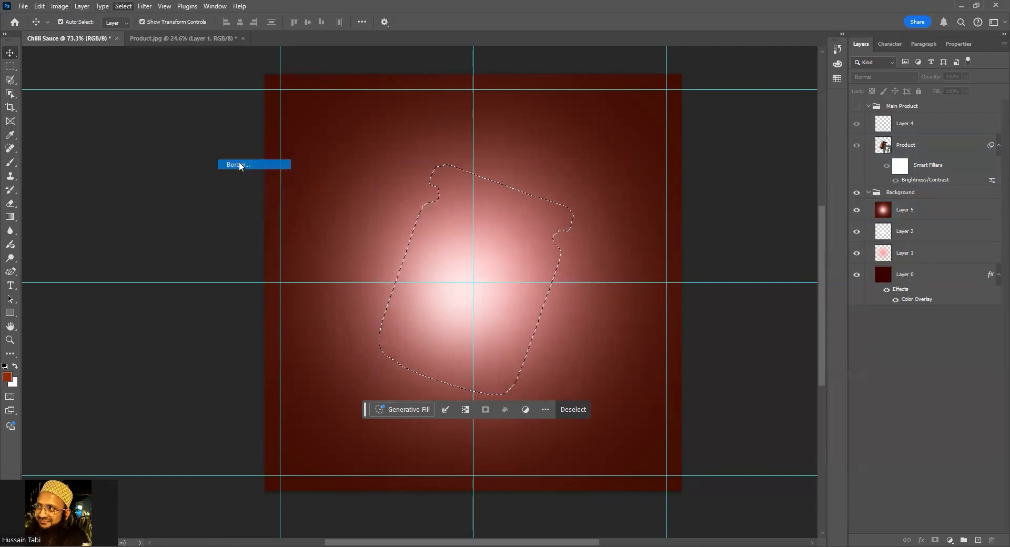
{"action": "type", "text": "10"}
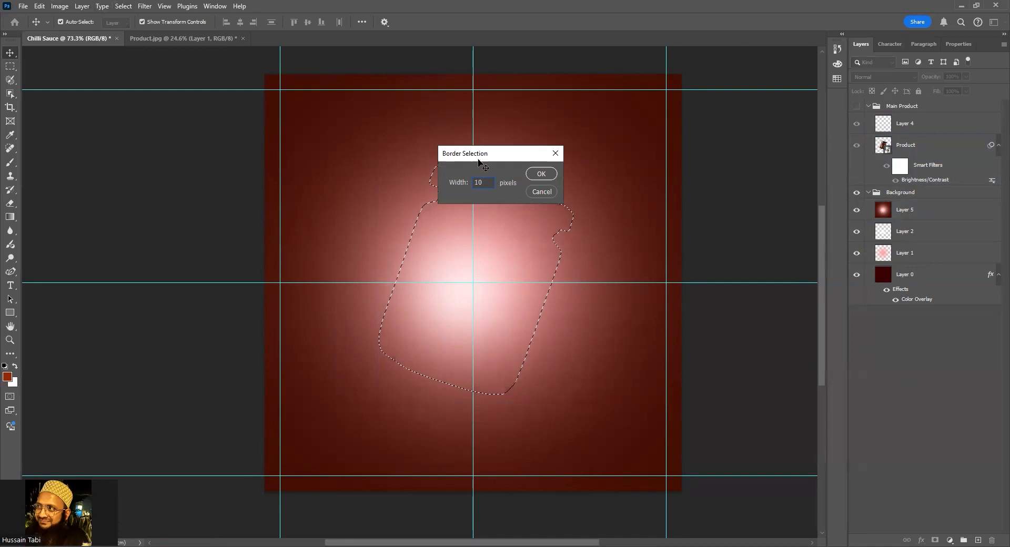
{"action": "key", "text": "Return"}
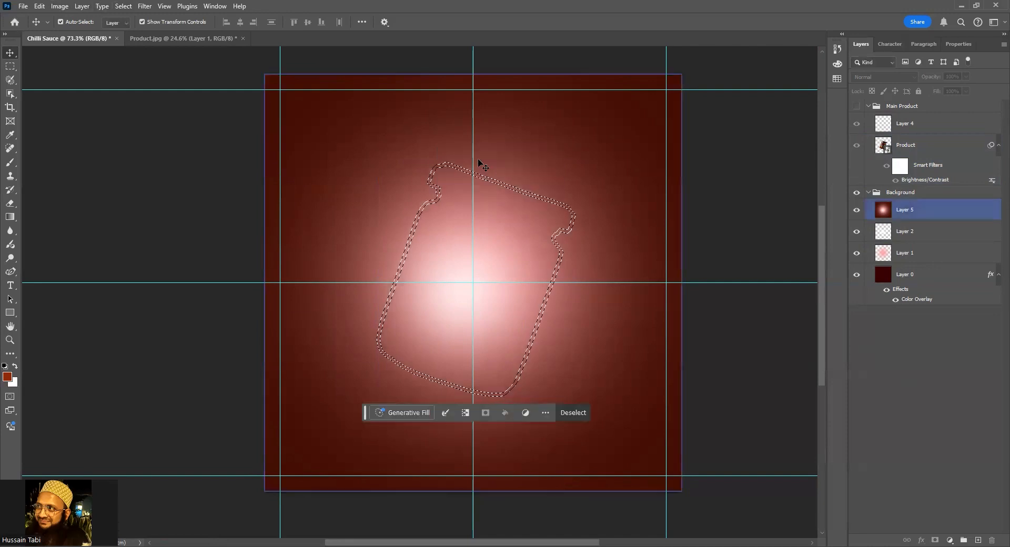
{"action": "key", "text": "ctrl+z"}
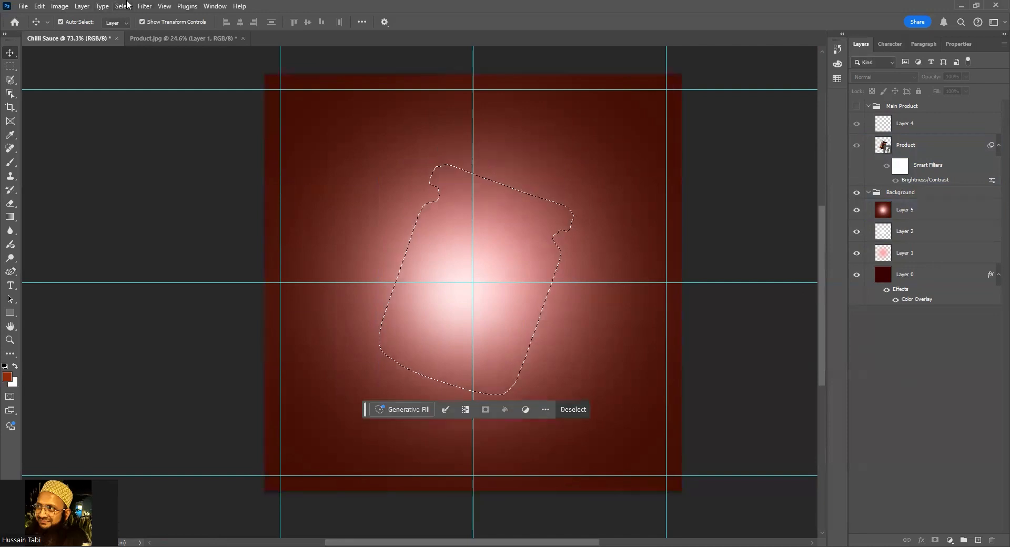
Convert the jar outline selection into a border 20 pixels wide
{"action": "left_click", "coordinate": [124, 5]}
{"action": "mouse_move", "coordinate": [158, 166]}
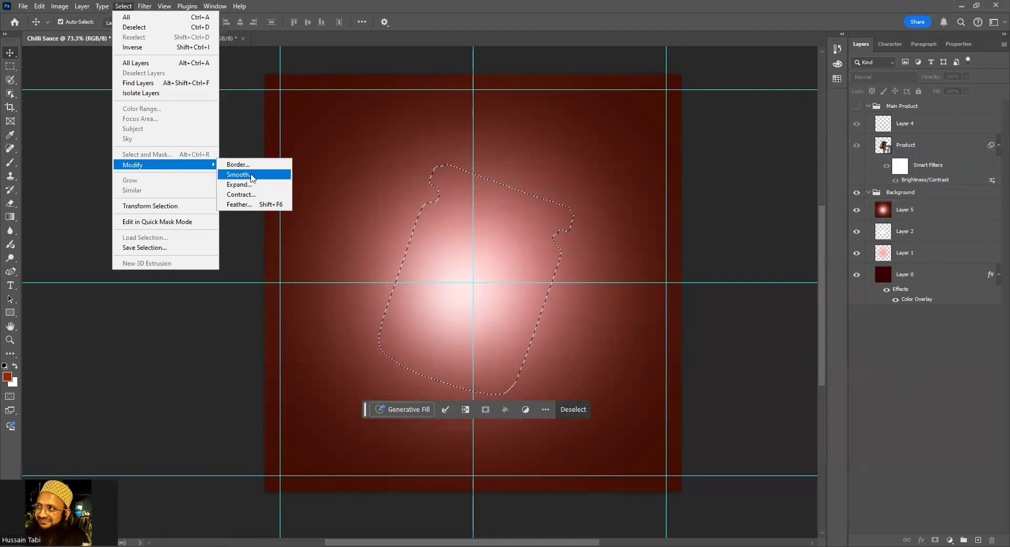
{"action": "left_click", "coordinate": [238, 164]}
{"action": "type", "text": "20"}
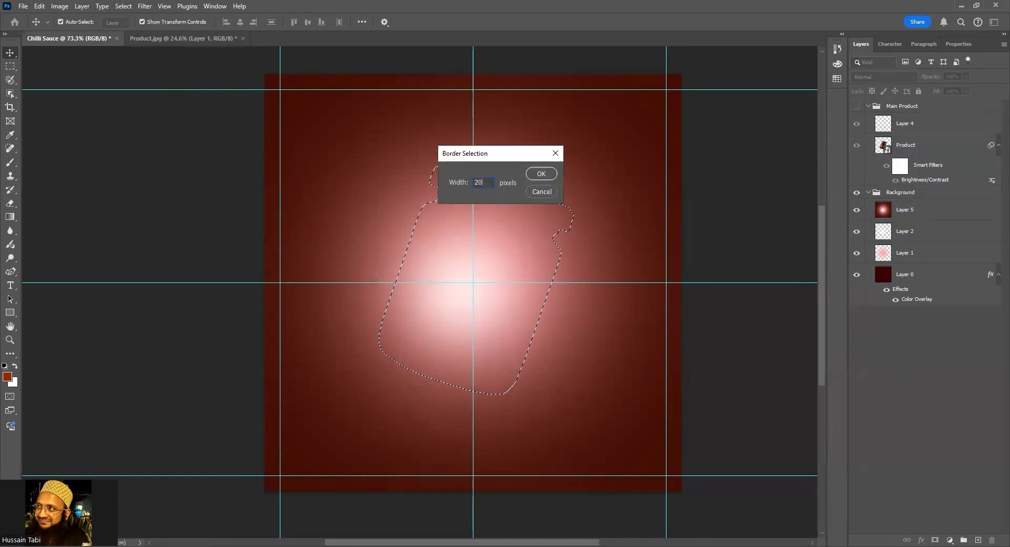
{"action": "key", "text": "Return"}
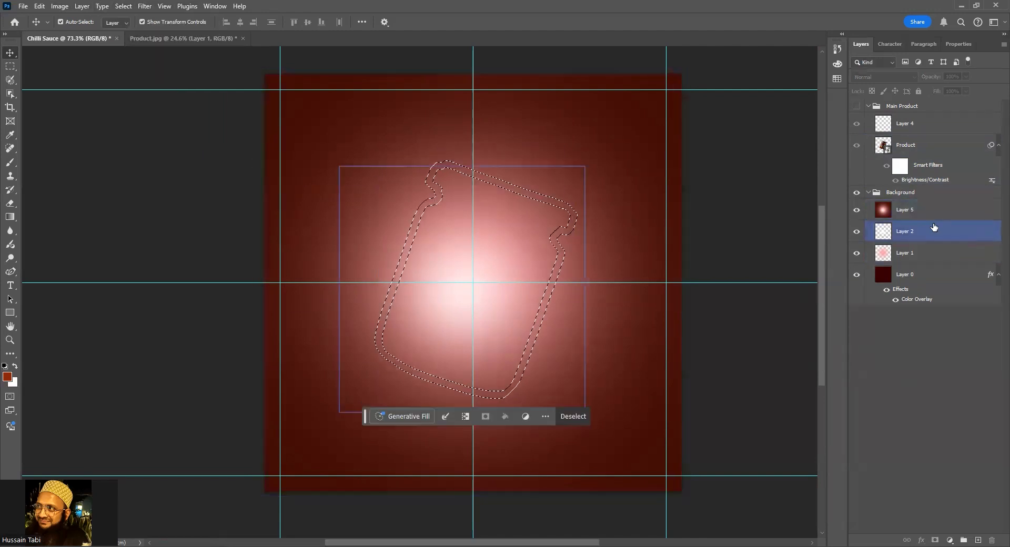
Copy the border selection from Layer 5 onto a new layer, view that layer in isolation, and show the background layers again
{"action": "left_click", "coordinate": [920, 210]}
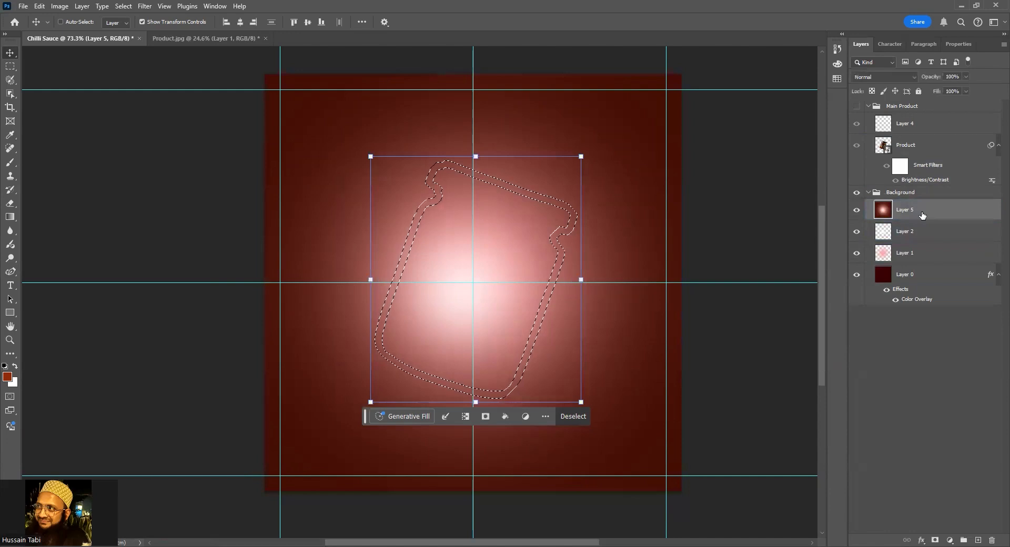
{"action": "key", "text": "ctrl+j"}
{"action": "left_click_drag", "start_coordinate": [924, 215], "coordinate": [856, 298]}
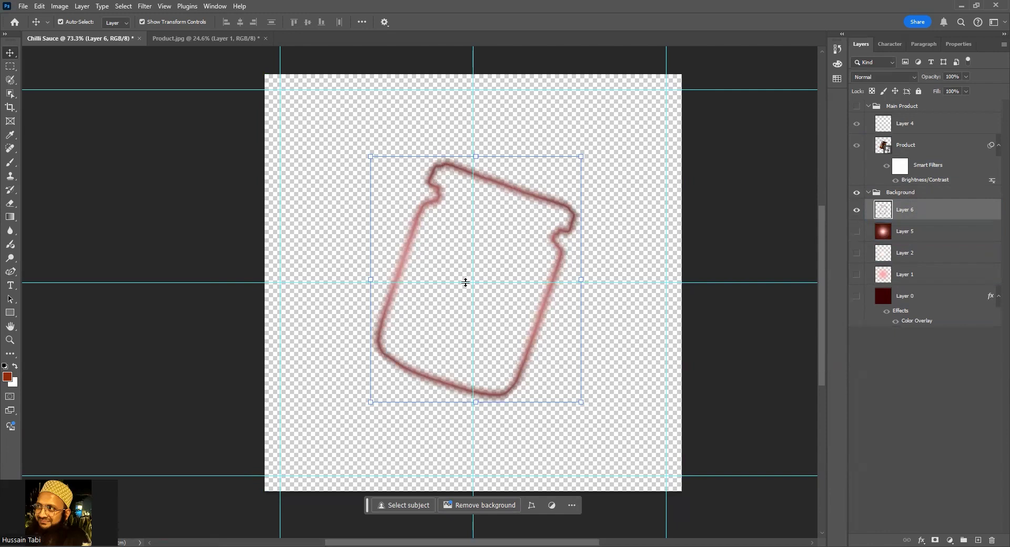
{"action": "left_click_drag", "start_coordinate": [856, 233], "coordinate": [856, 309]}
Hide the stamped background Layer 5 and rename it as Ref
{"action": "left_click", "coordinate": [914, 233]}
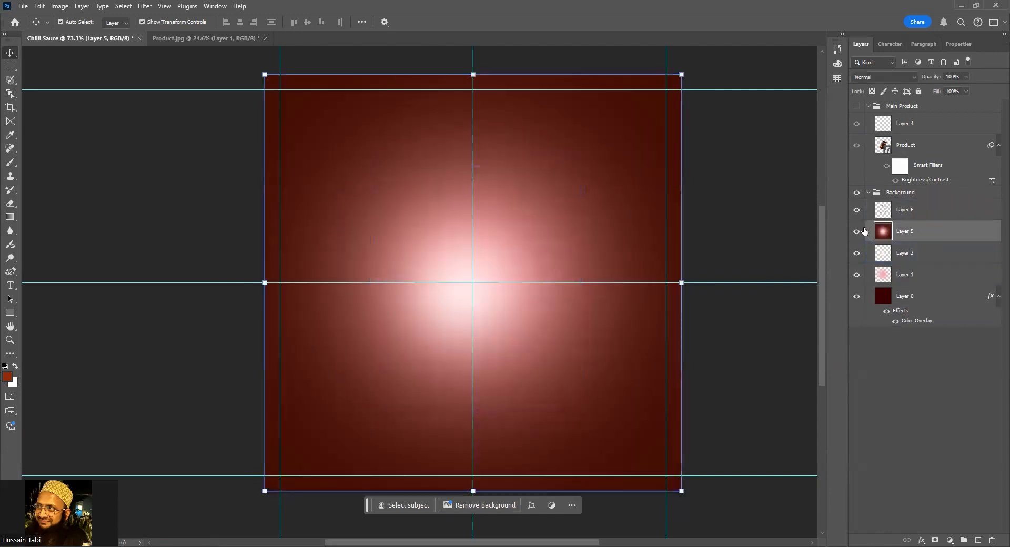
{"action": "left_click", "coordinate": [858, 233]}
{"action": "left_click", "coordinate": [911, 212]}
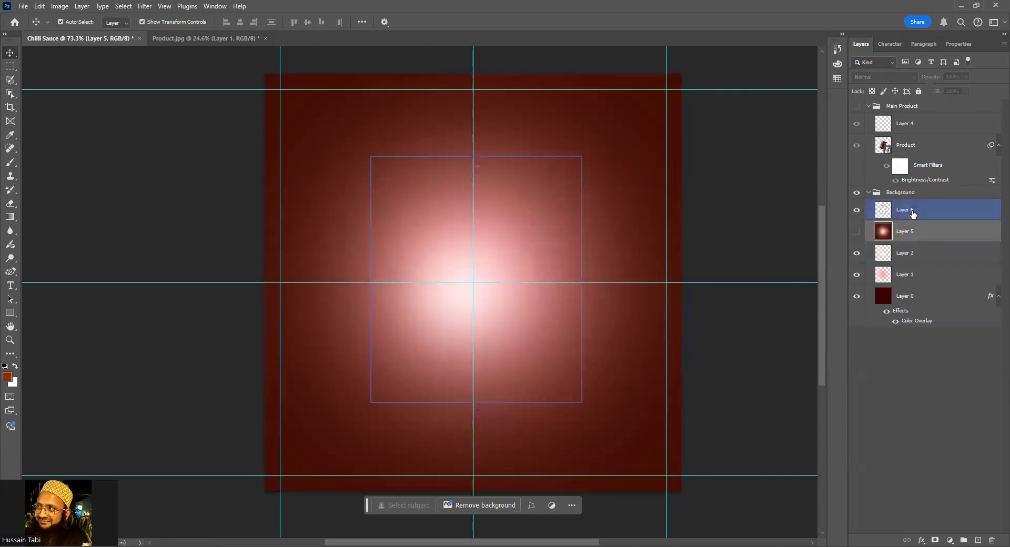
{"action": "left_click", "coordinate": [636, 202]}
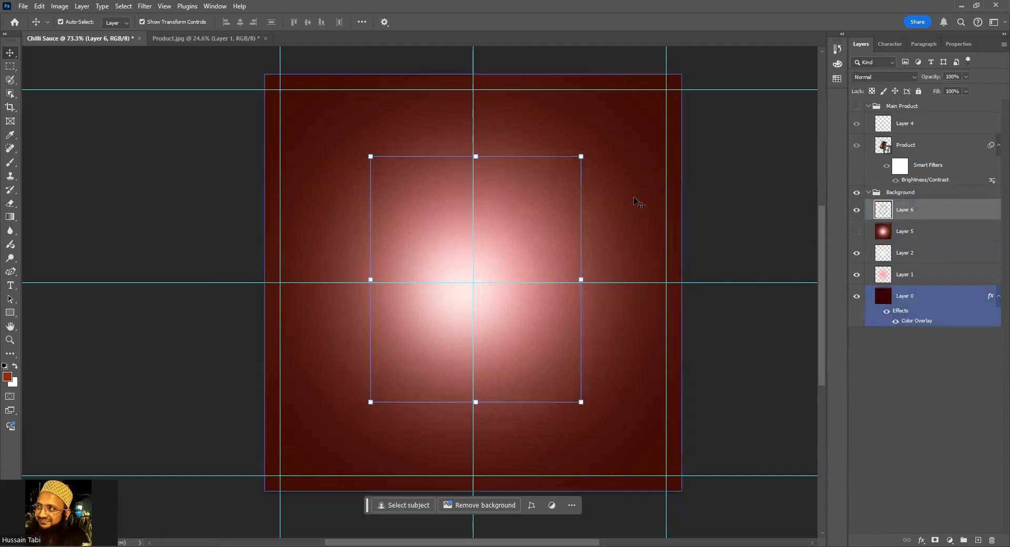
{"action": "left_click", "coordinate": [902, 231]}
{"action": "double_click", "coordinate": [899, 230]}
{"action": "type", "text": "R"}
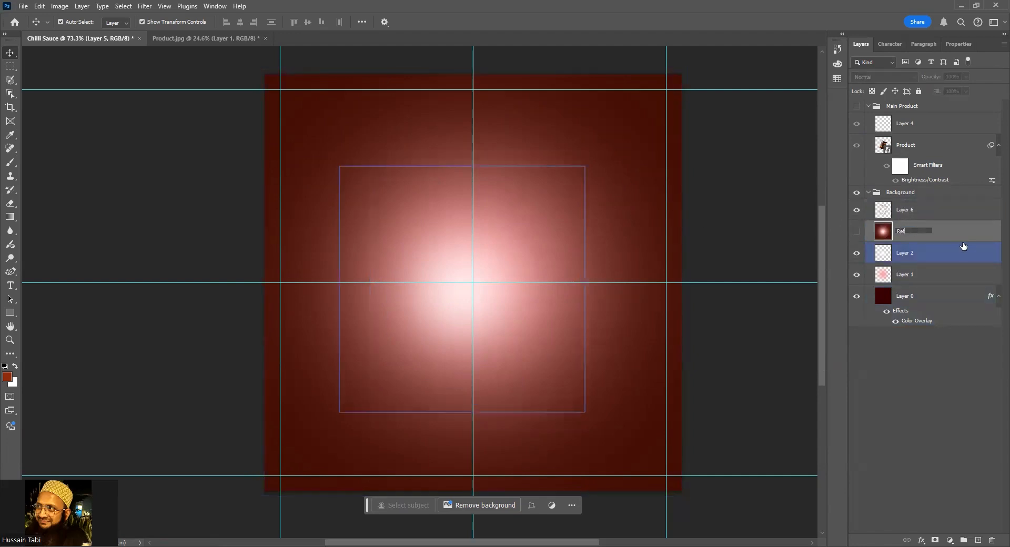
{"action": "type", "text": "ef"}
{"action": "left_click", "coordinate": [917, 377]}
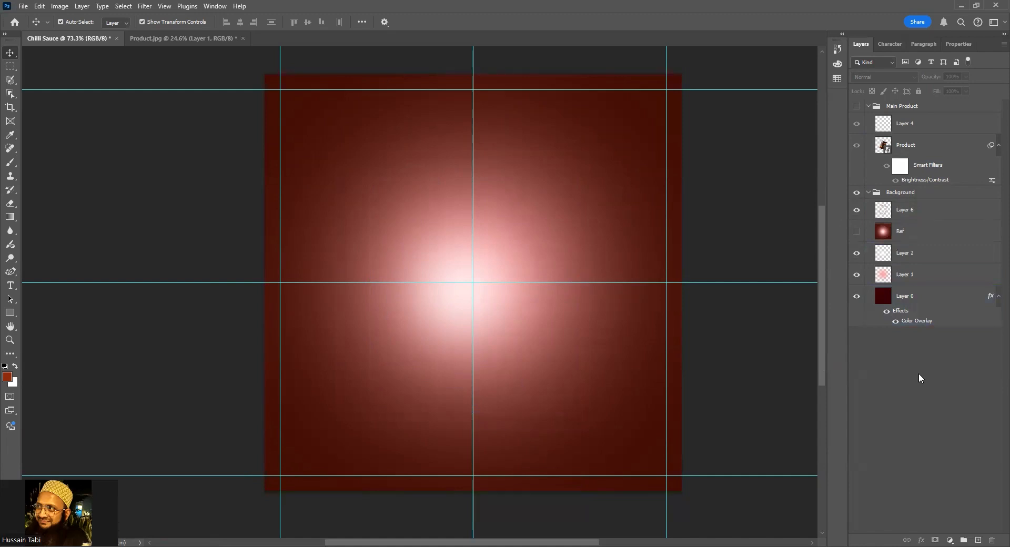
Move the jar outline layer, Layer 6, to the top of the Main Product group and make the group visible
{"action": "left_click", "coordinate": [921, 167]}
{"action": "left_click", "coordinate": [930, 213]}
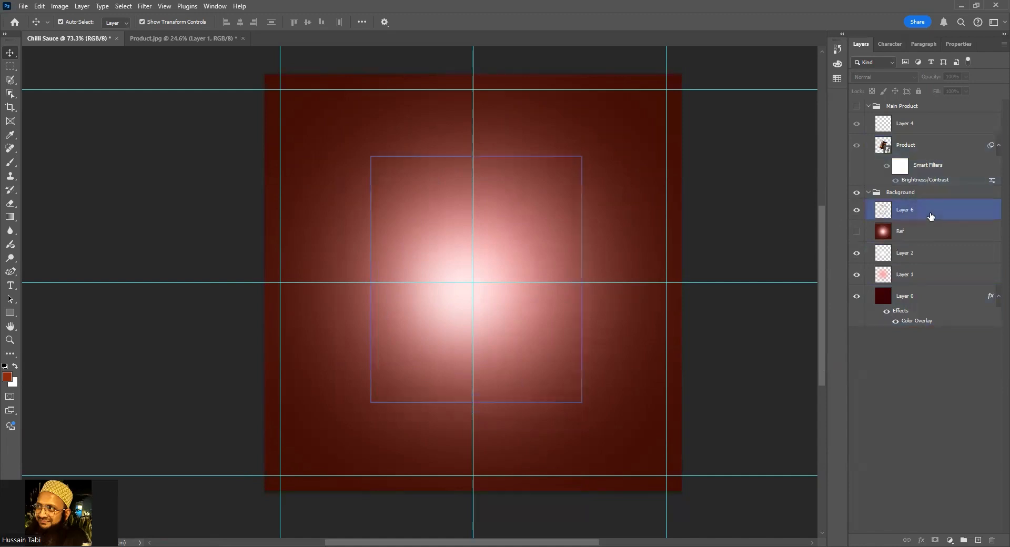
{"action": "left_click_drag", "start_coordinate": [923, 131], "coordinate": [924, 117]}
{"action": "left_click", "coordinate": [857, 107]}
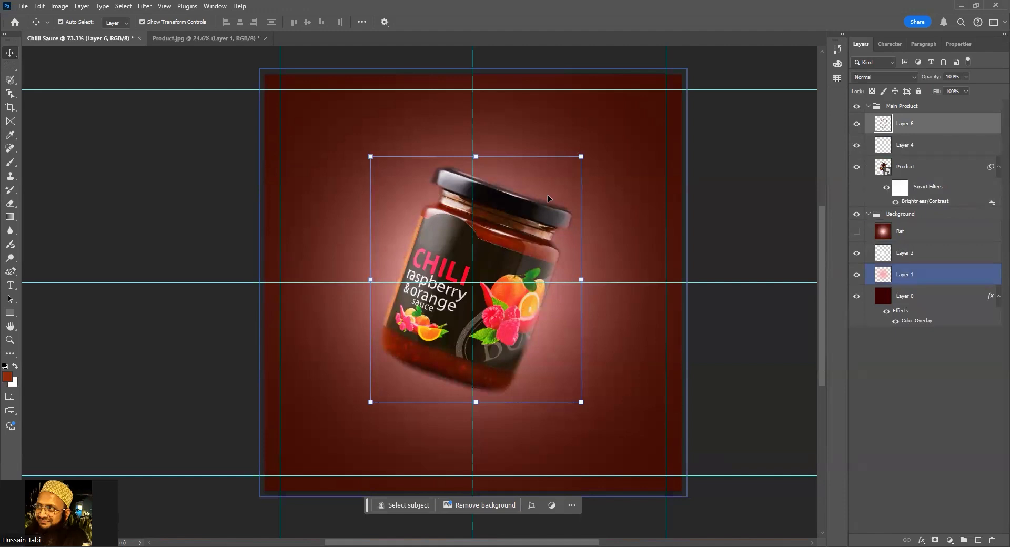
Apply a Gaussian Blur with a radius of 13.9 pixels to Layer 6
{"action": "scroll", "coordinate": [477, 167], "scroll_direction": "up", "scroll_amount": 5}
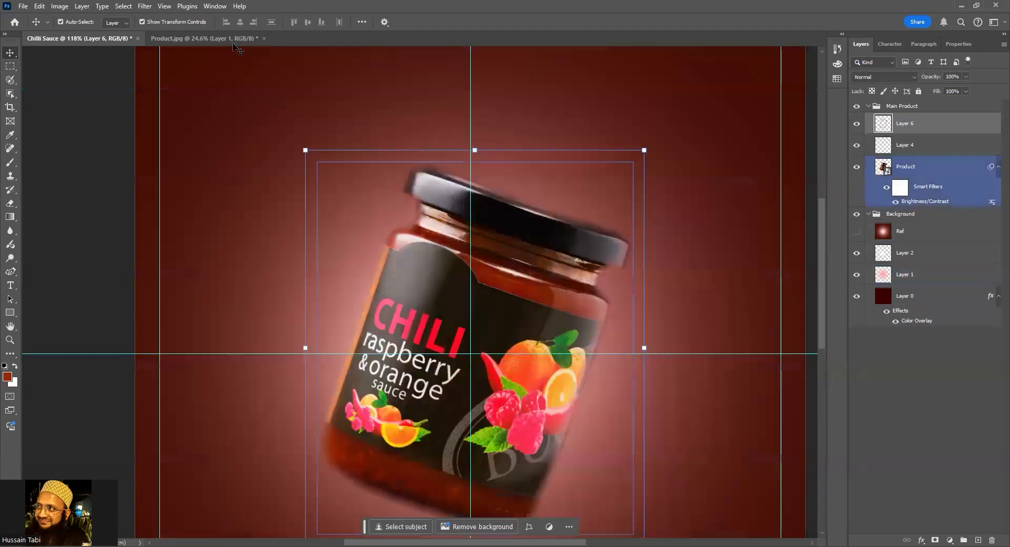
{"action": "left_click", "coordinate": [144, 6]}
{"action": "mouse_move", "coordinate": [157, 131]}
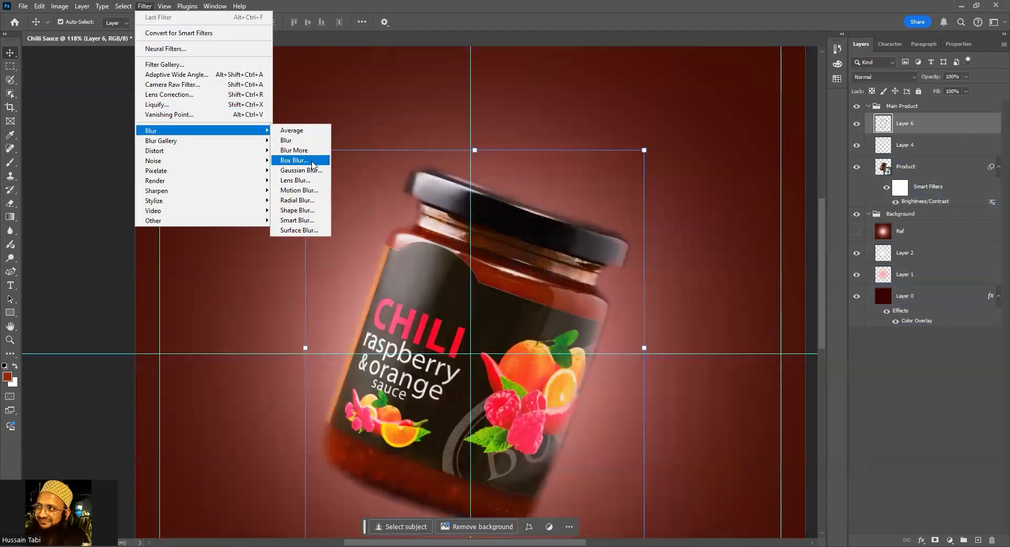
{"action": "left_click", "coordinate": [302, 170]}
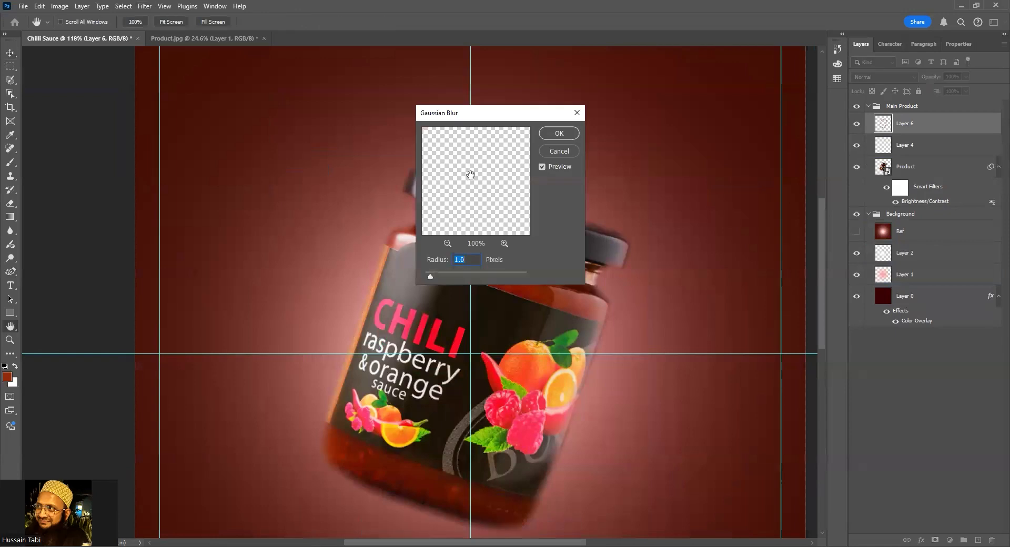
{"action": "left_click_drag", "start_coordinate": [470, 114], "coordinate": [666, 101]}
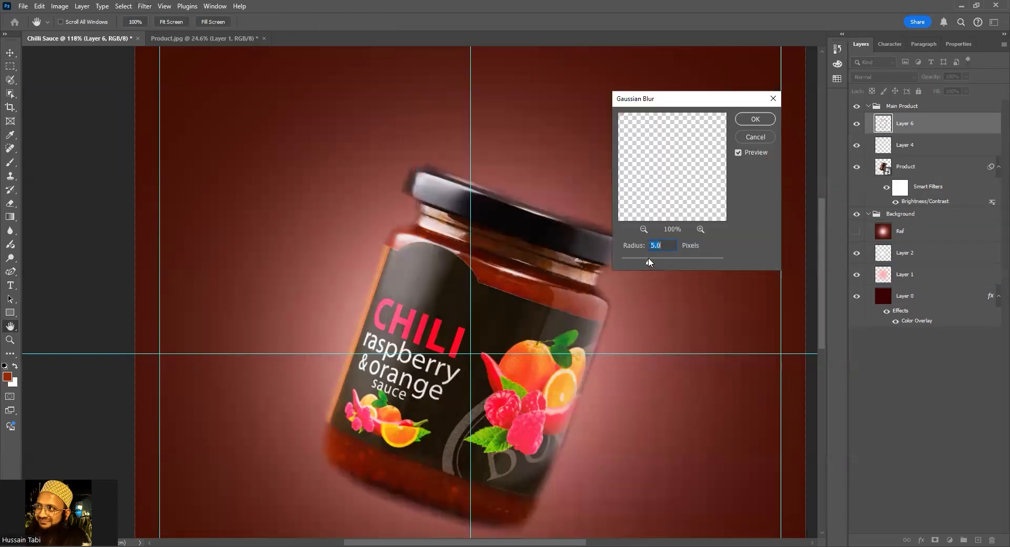
{"action": "left_click_drag", "start_coordinate": [658, 259], "coordinate": [658, 260]}
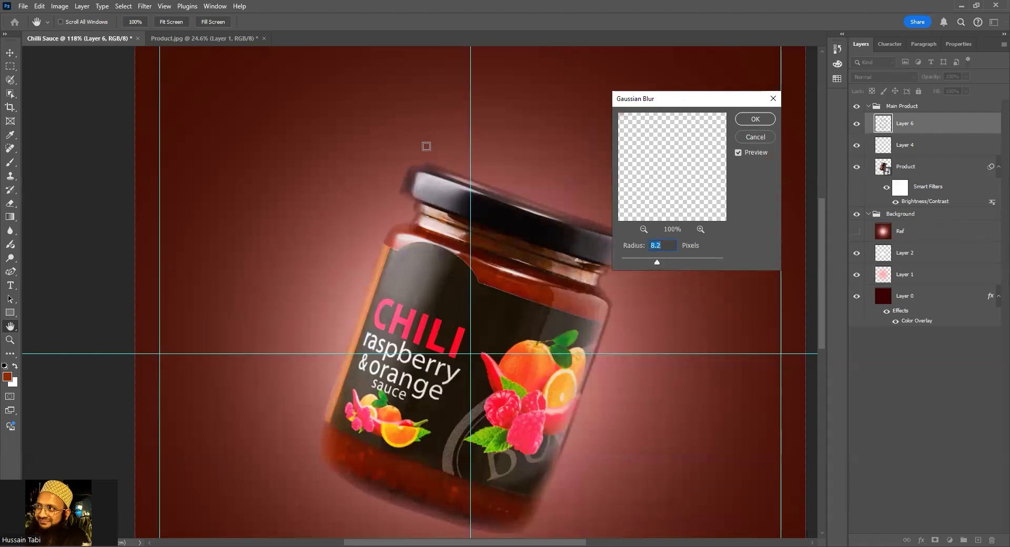
{"action": "left_click_drag", "start_coordinate": [659, 261], "coordinate": [664, 263]}
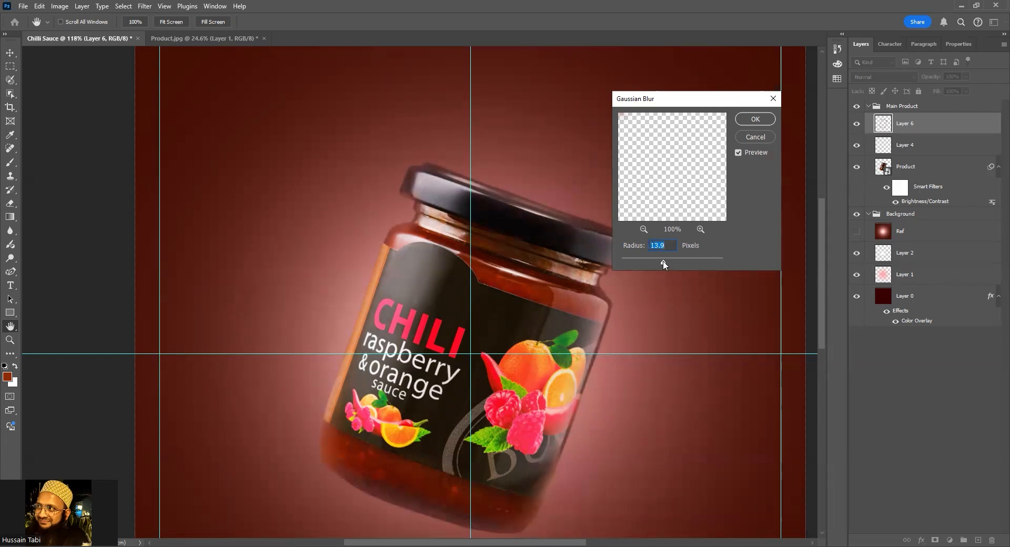
{"action": "left_click", "coordinate": [754, 120]}
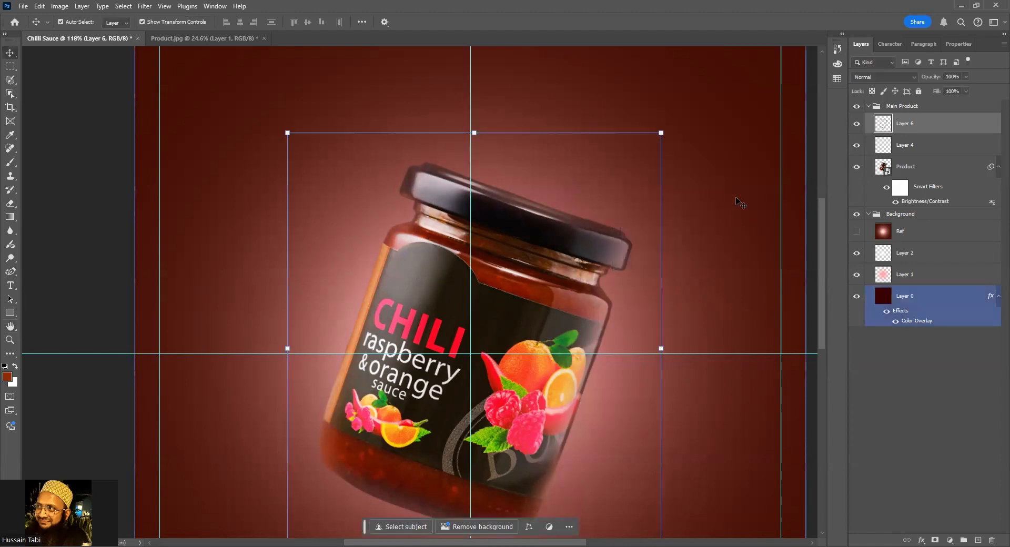
Compare the jar's edges with the blurred outline of Layer 6 hidden and shown
{"action": "left_click", "coordinate": [103, 203]}
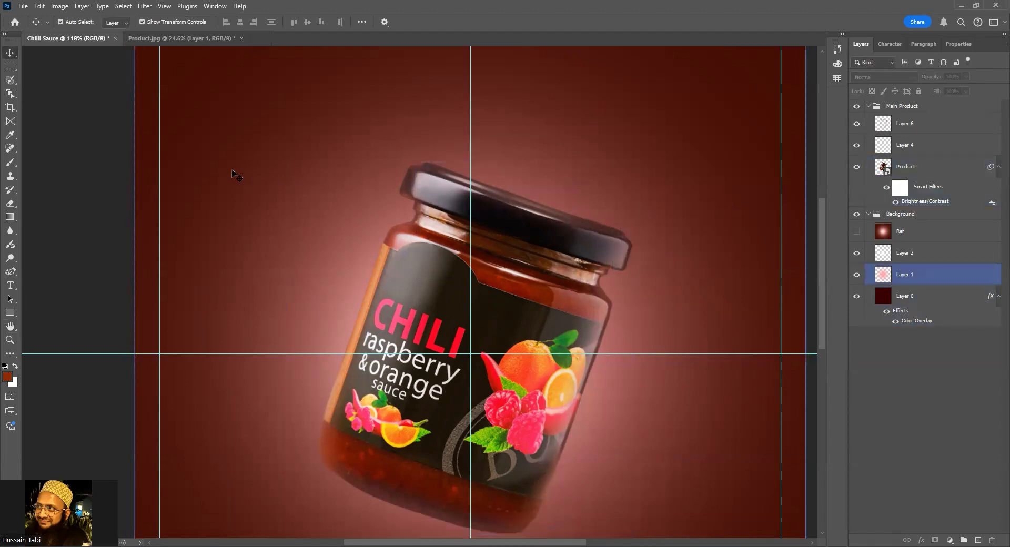
{"action": "scroll", "coordinate": [236, 173], "scroll_direction": "down", "scroll_amount": 1}
{"action": "scroll", "coordinate": [697, 179], "scroll_direction": "down", "scroll_amount": 1}
{"action": "left_click", "coordinate": [861, 129]}
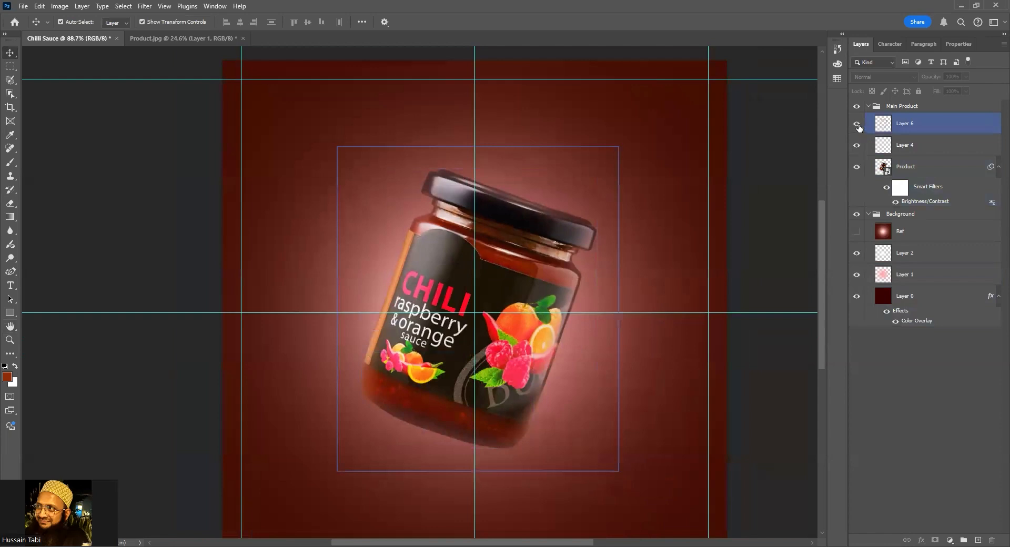
{"action": "left_click", "coordinate": [857, 125]}
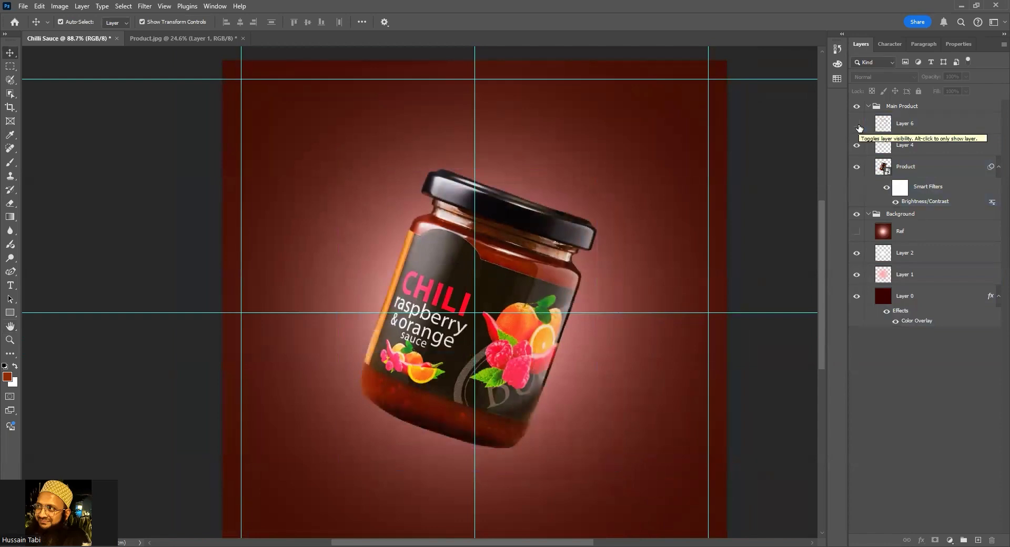
{"action": "left_click", "coordinate": [857, 125]}
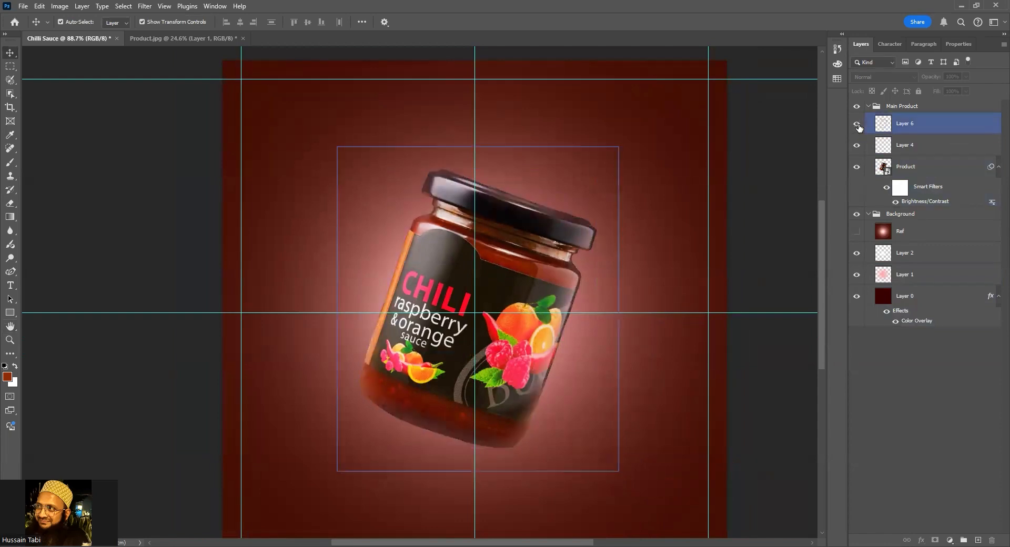
{"action": "scroll", "coordinate": [735, 199], "scroll_direction": "down", "scroll_amount": 1}
{"action": "left_click_drag", "start_coordinate": [733, 204], "coordinate": [725, 205]}
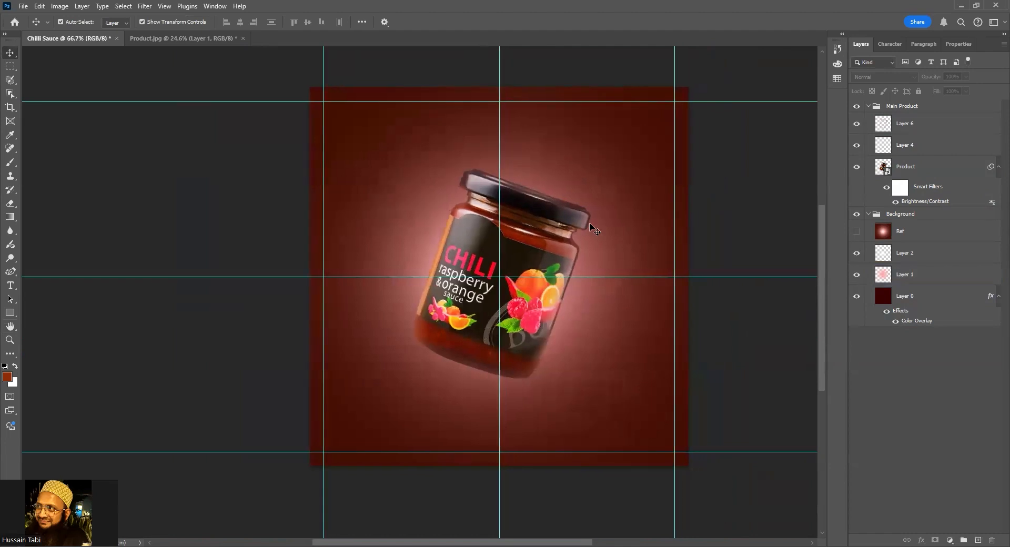
{"action": "left_click", "coordinate": [403, 170]}
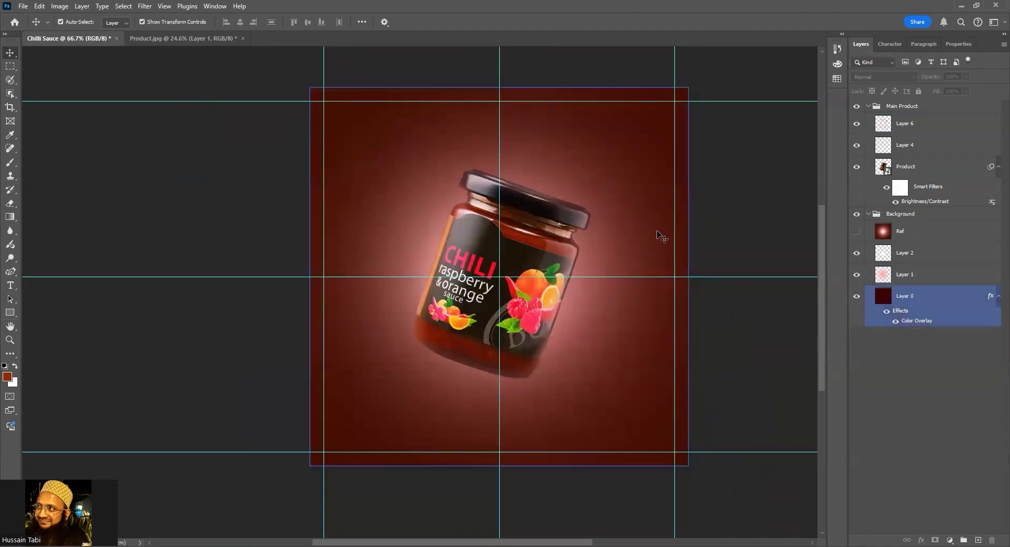
{"action": "left_click", "coordinate": [855, 128]}
{"action": "left_click", "coordinate": [856, 129]}
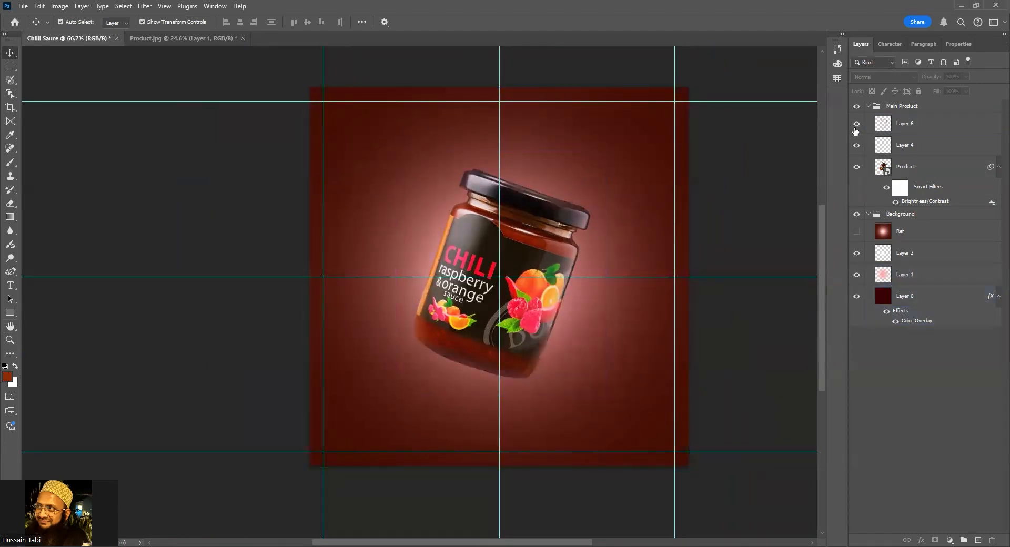
{"action": "left_click", "coordinate": [856, 129]}
{"action": "left_click", "coordinate": [856, 129]}
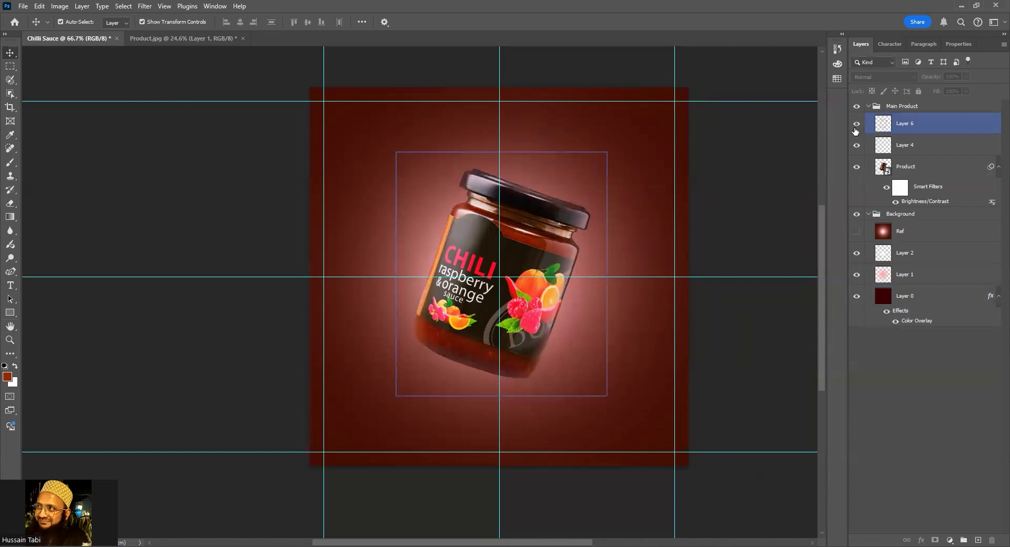
{"action": "left_click", "coordinate": [893, 364]}
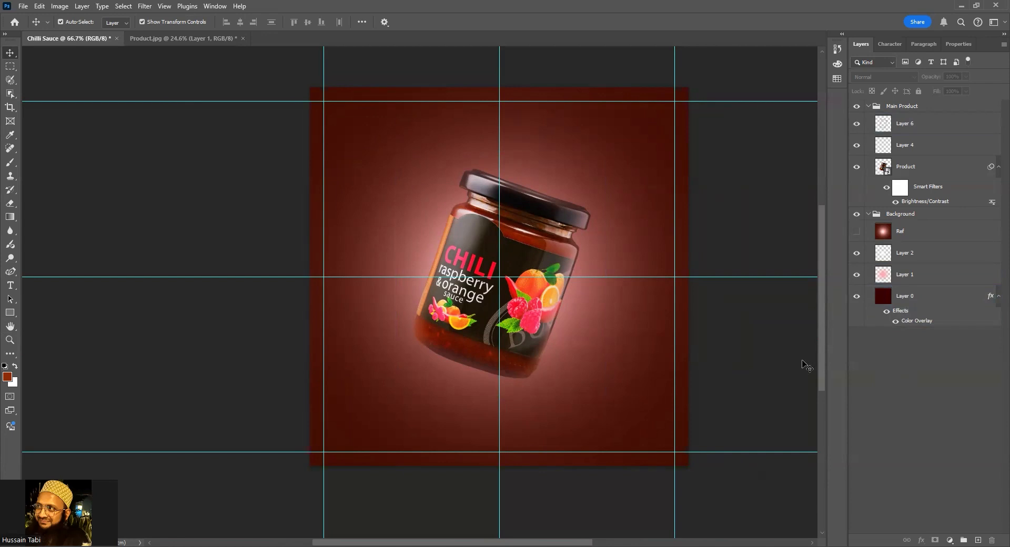
{"action": "left_click", "coordinate": [593, 191]}
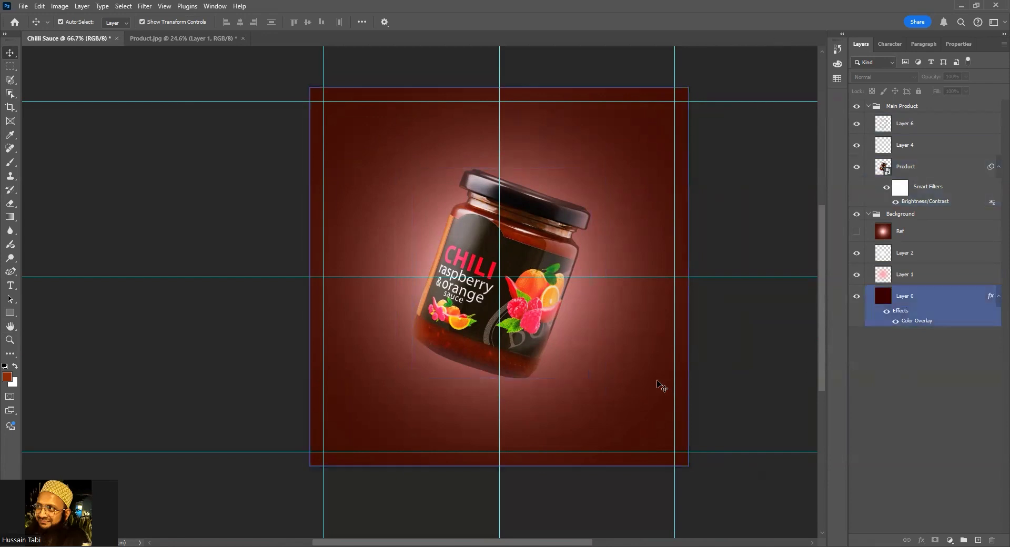
{"action": "left_click", "coordinate": [600, 312]}
{"action": "left_click", "coordinate": [424, 288]}
{"action": "left_click", "coordinate": [695, 173]}
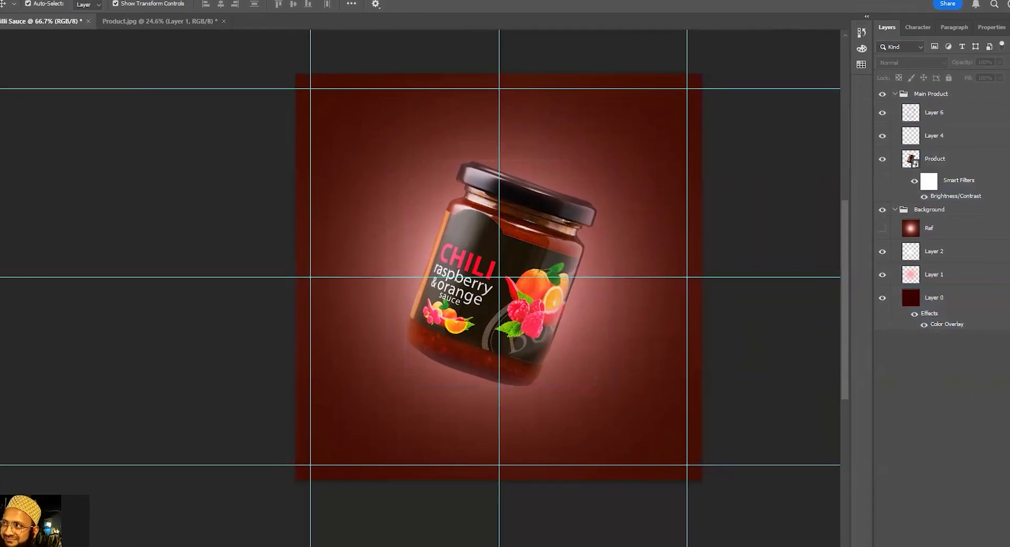